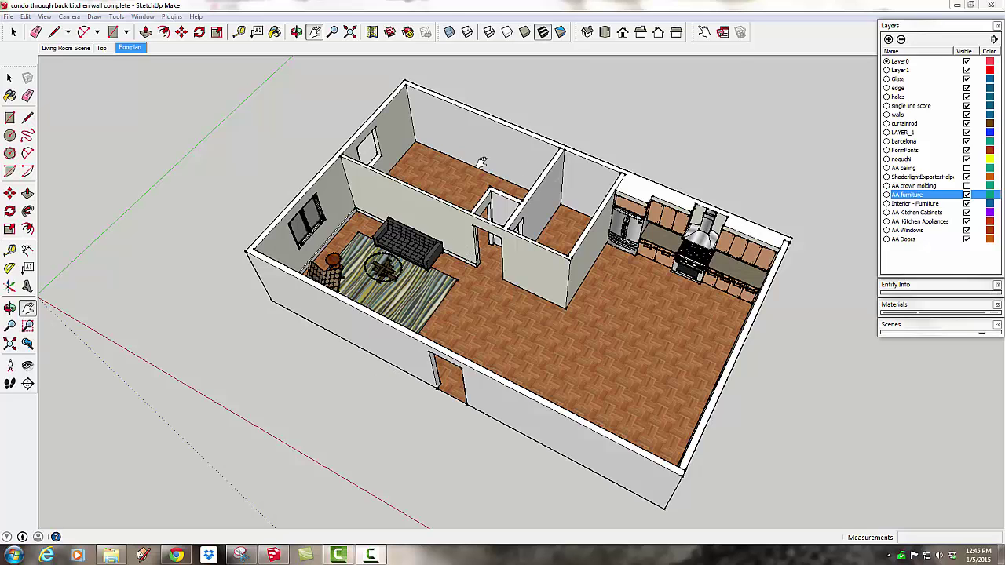
- Orbit the furnished condo model into an angled overhead view
middle_drag(535, 268, 471, 234)
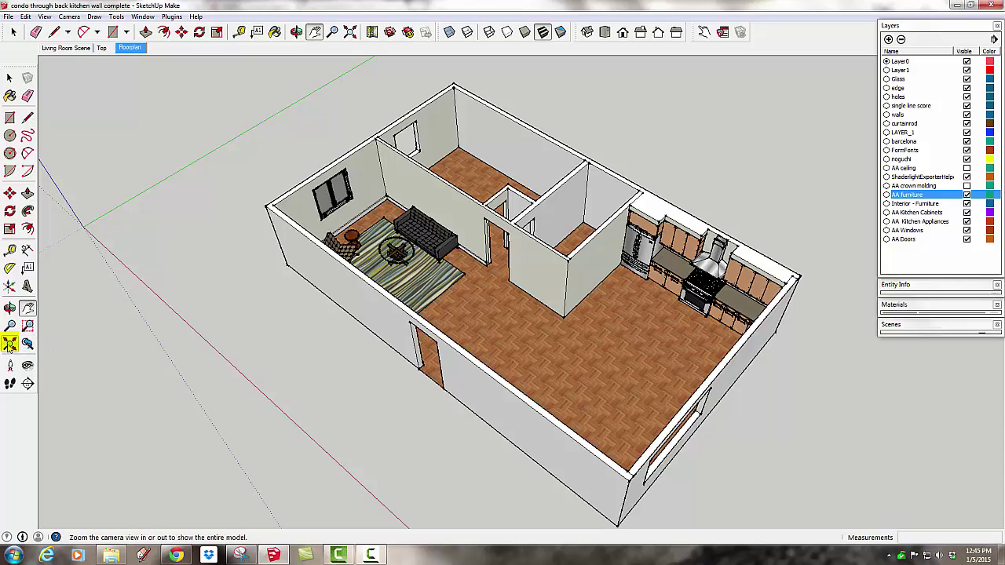
- Zoom to extents and view the condo from the top with parallel projection
click(9, 345)
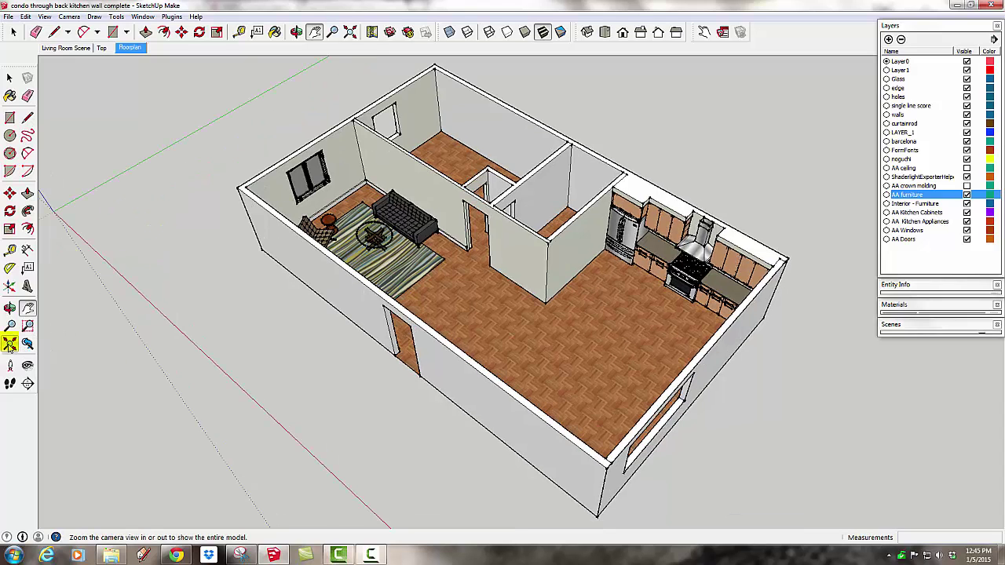
click(605, 33)
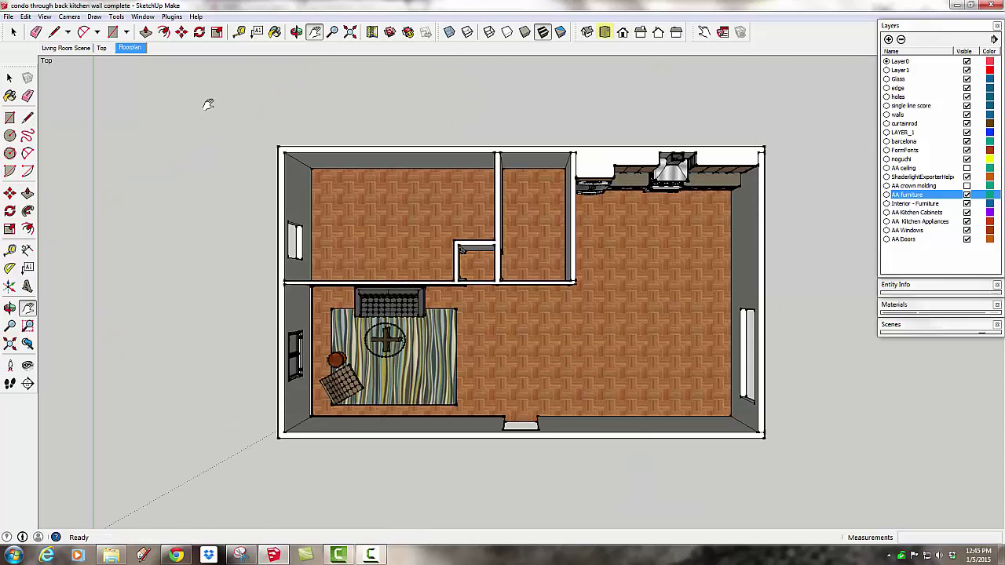
click(66, 17)
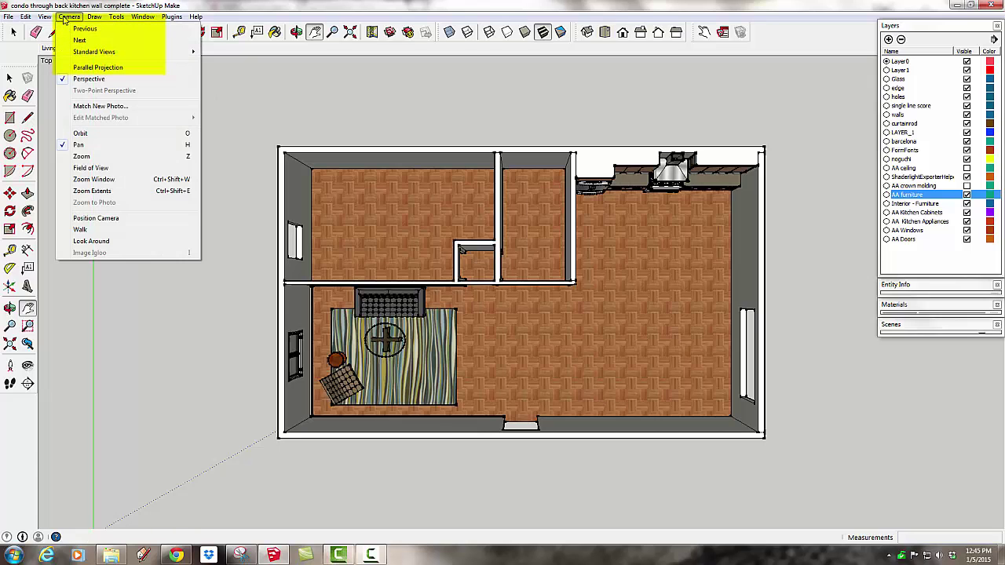
click(87, 69)
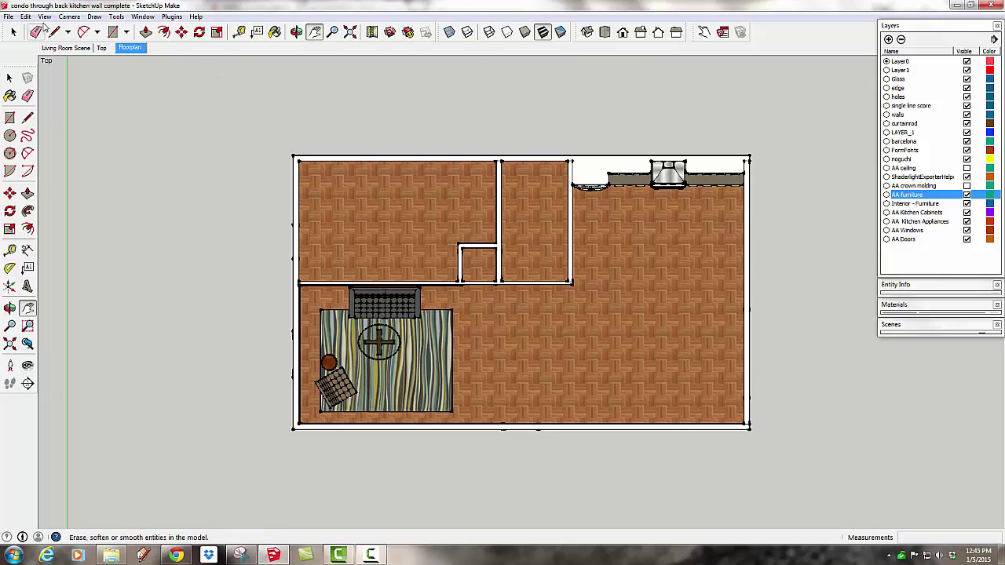
click(45, 17)
click(65, 28)
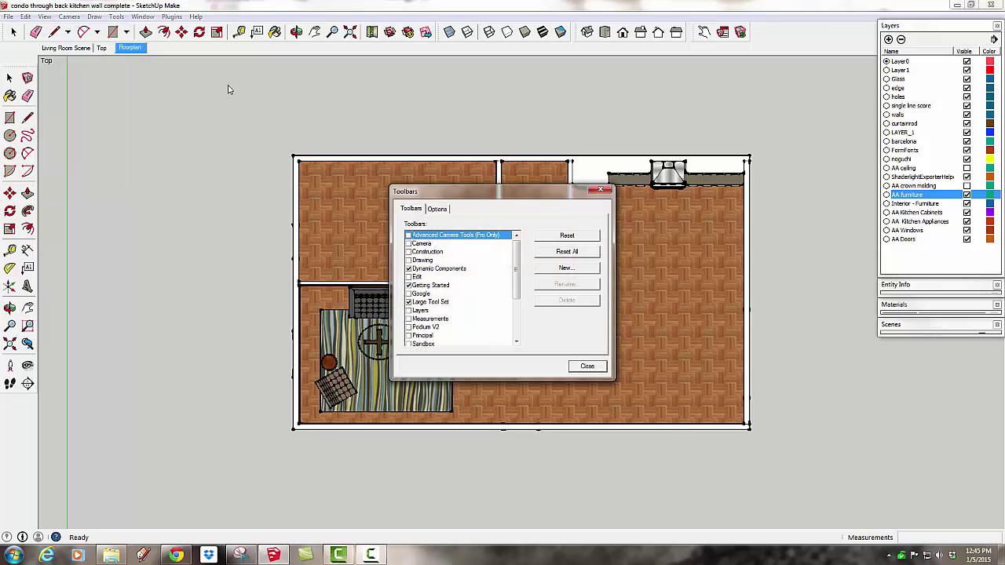
scroll(494, 299, down, 3)
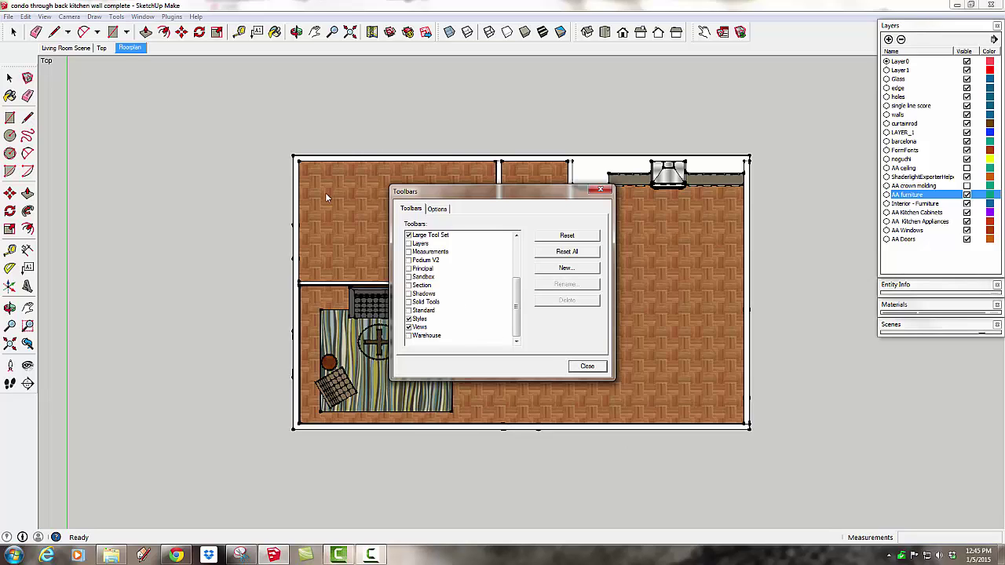
click(587, 367)
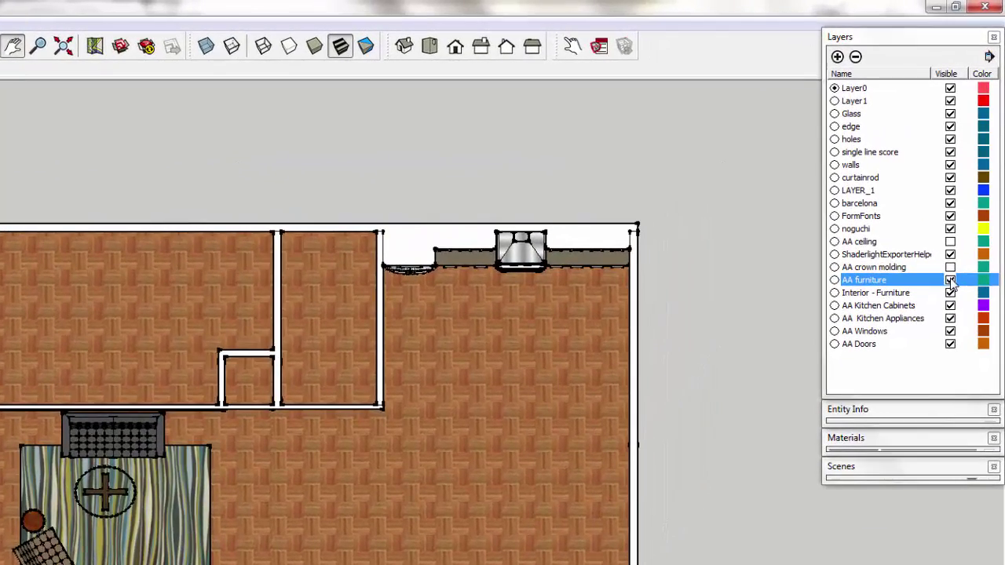
- Hide the AA furniture, Kitchen Cabinets, Kitchen Appliances, Windows and Doors layers
click(950, 280)
middle_drag(759, 471, 701, 256)
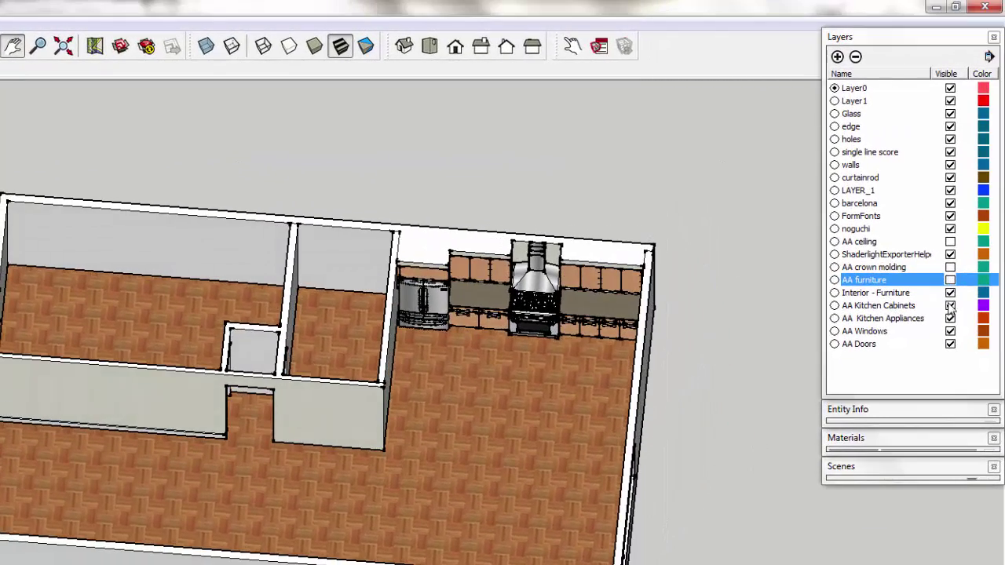
click(950, 306)
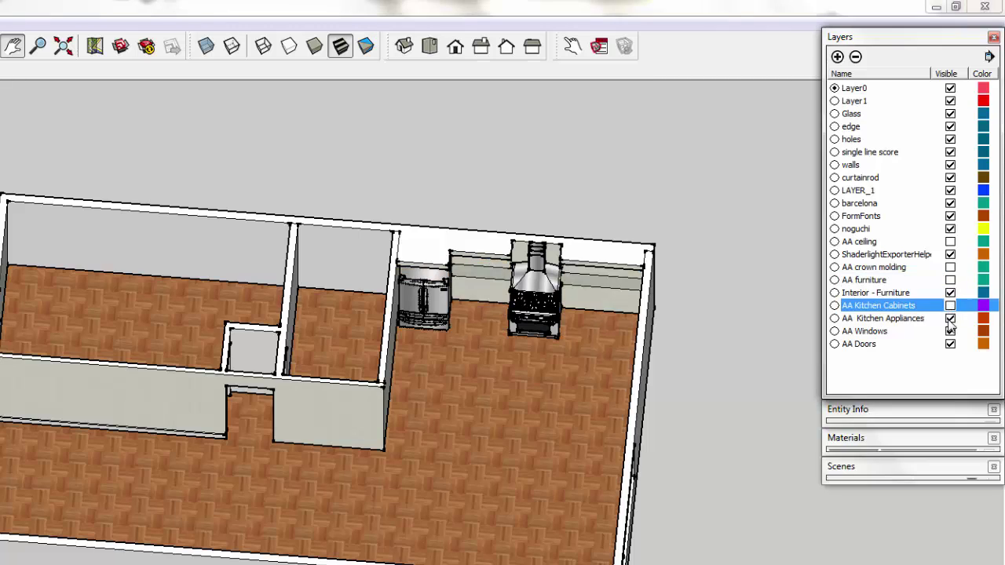
click(950, 319)
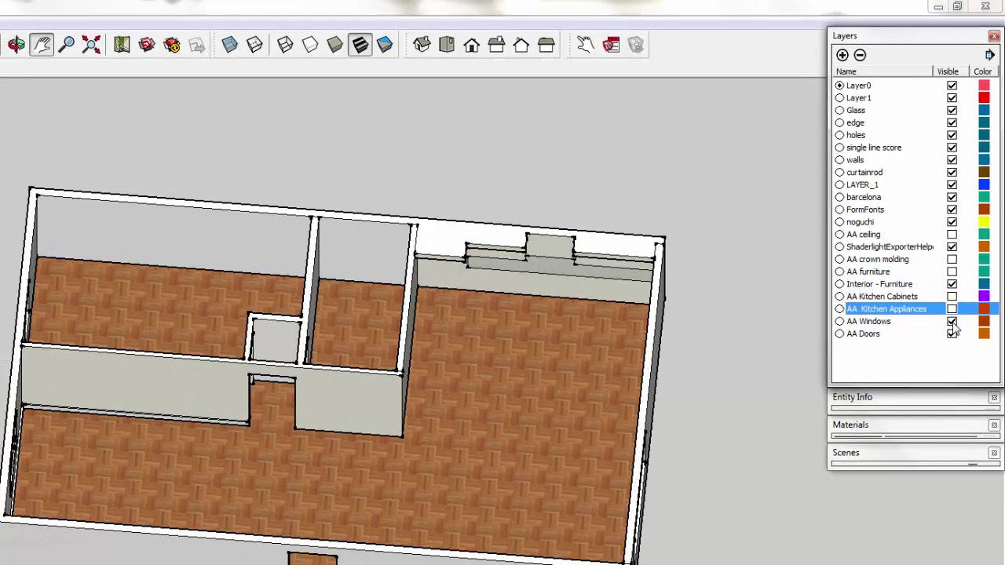
middle_drag(439, 330, 22, 287)
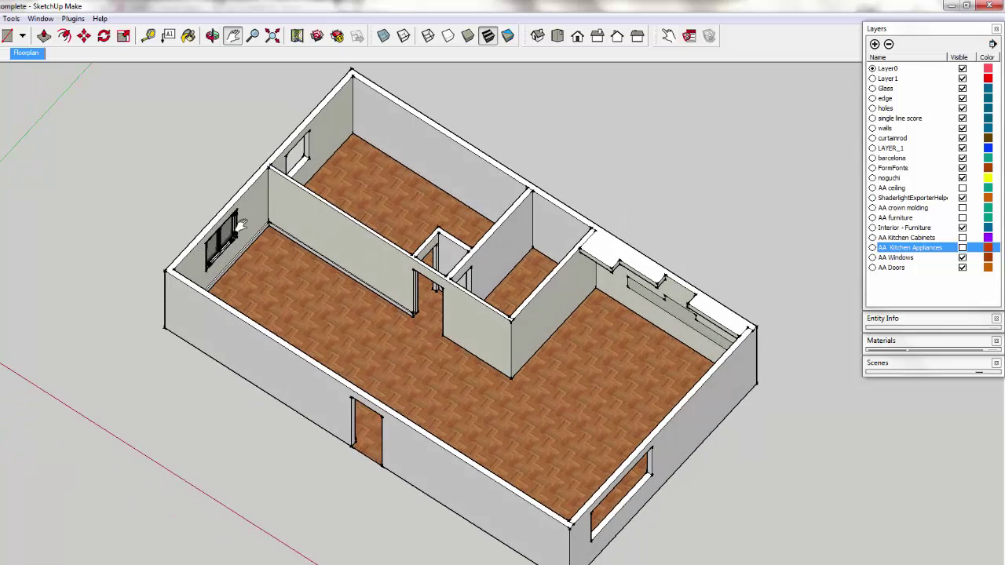
scroll(211, 250, up, 10)
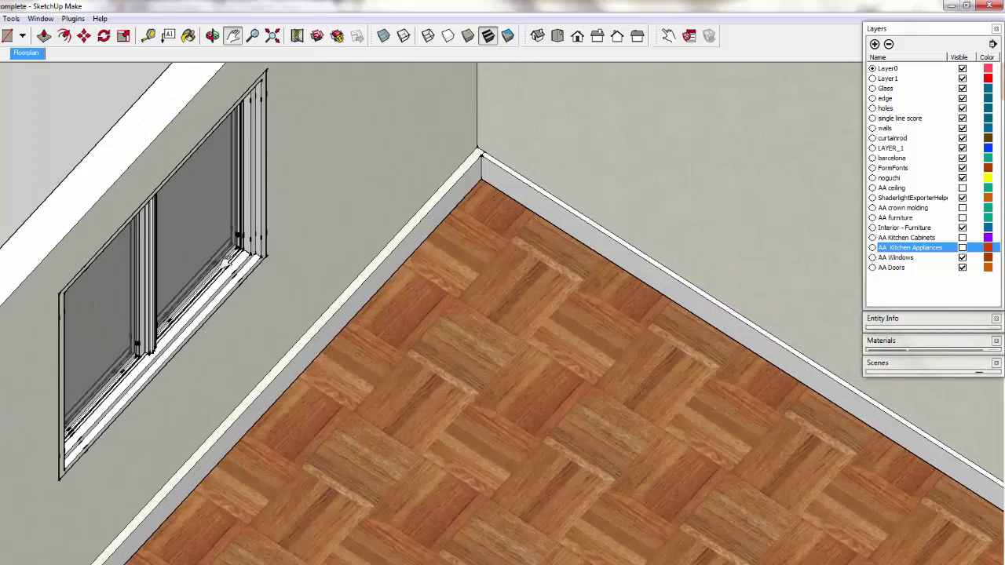
scroll(221, 259, down, 10)
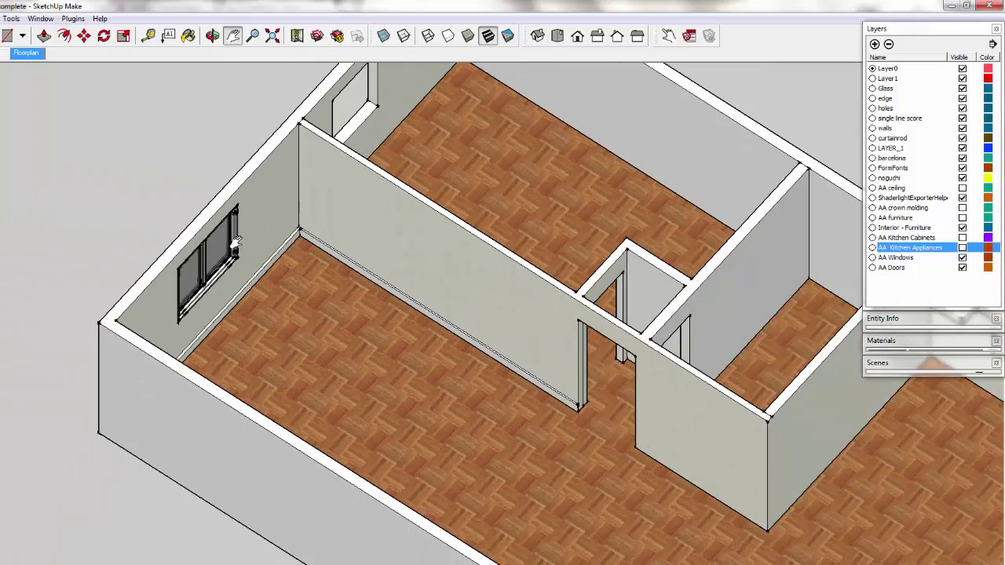
scroll(235, 244, down, 1)
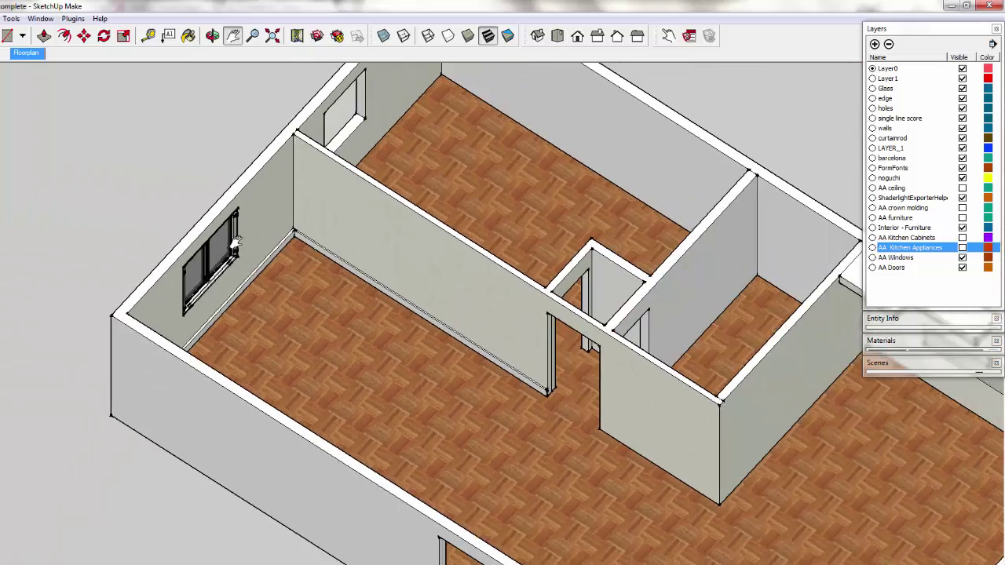
click(962, 257)
click(963, 268)
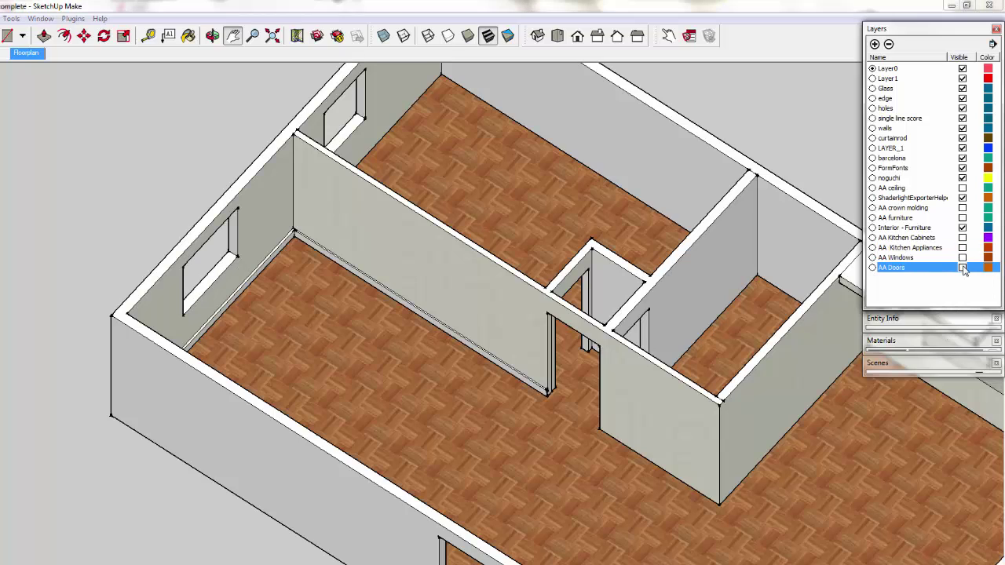
- Return to the top view, show the Scenes panel and select the Floorplan scene
click(557, 39)
scroll(478, 191, down, 3)
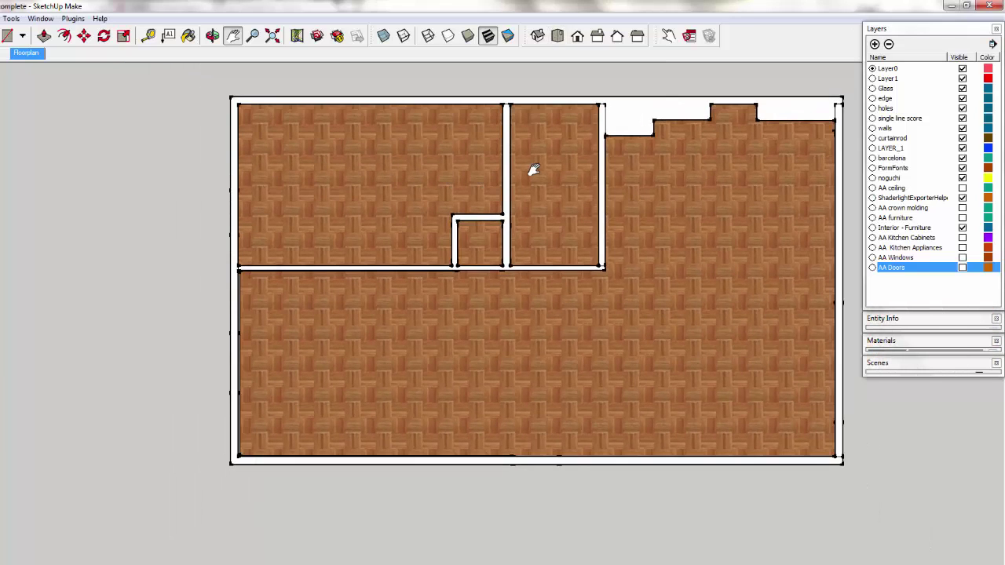
drag(533, 169, 467, 189)
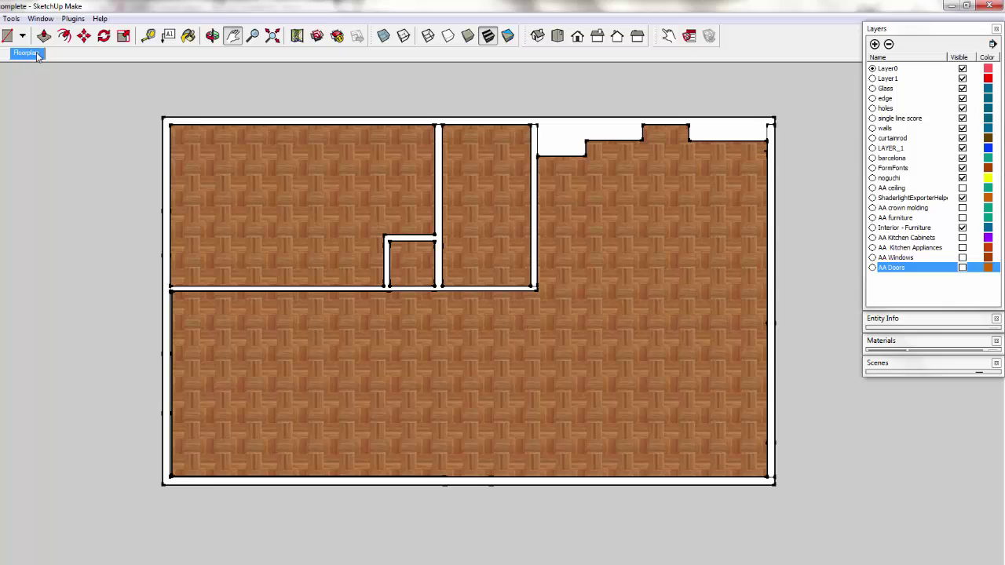
click(39, 18)
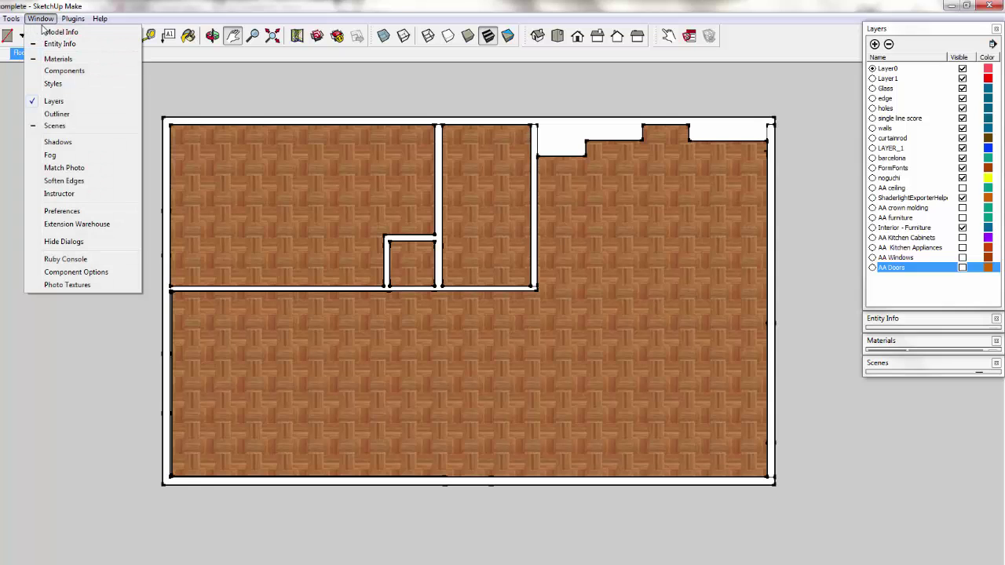
click(57, 126)
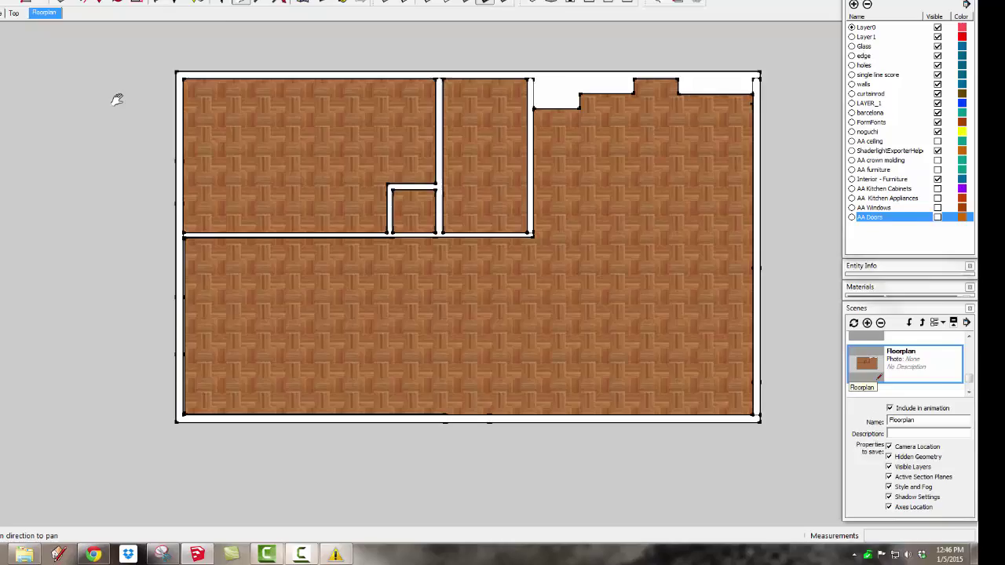
middle_drag(118, 99, 94, 86)
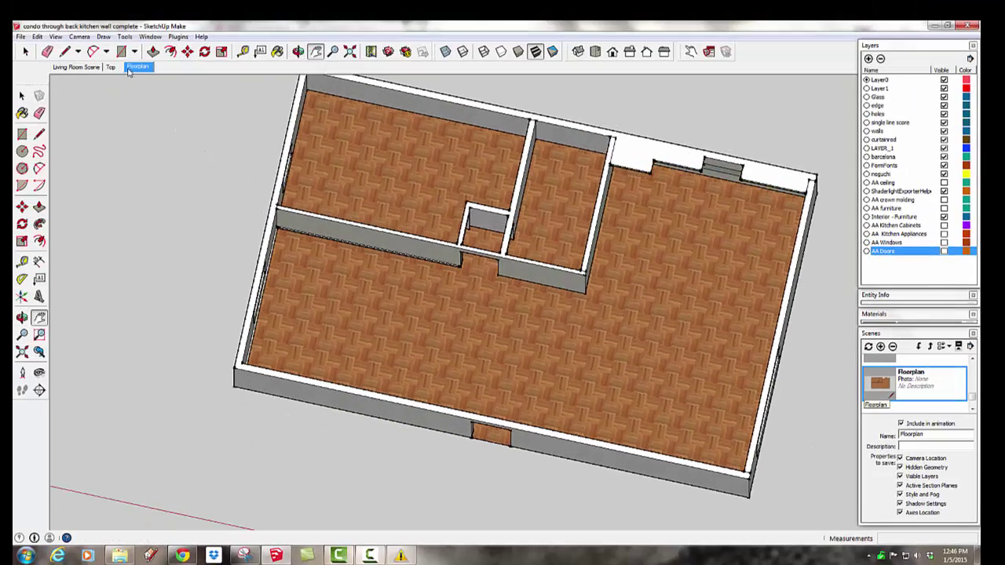
click(135, 68)
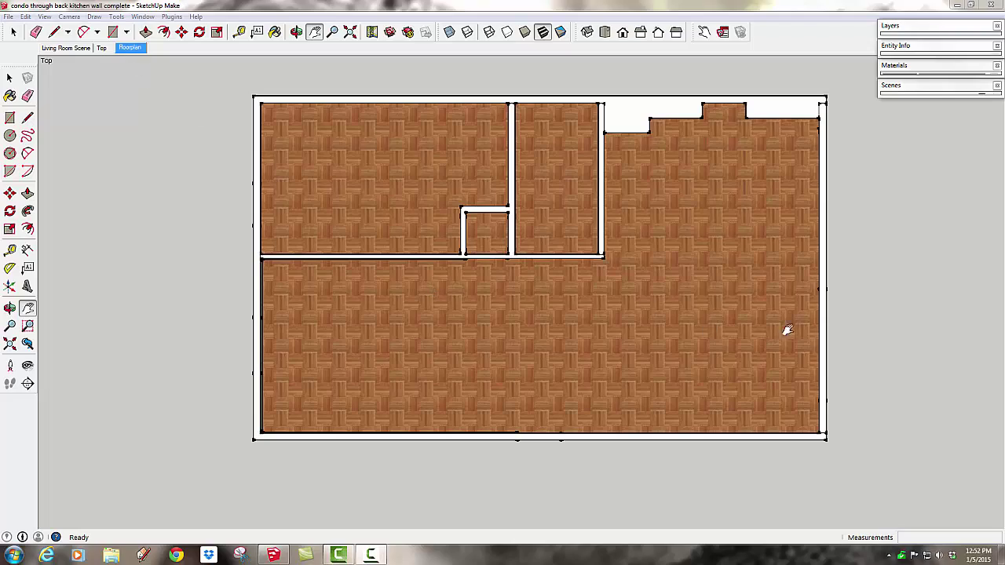
- Place a section plane on the condo's floor face
middle_drag(824, 328, 573, 185)
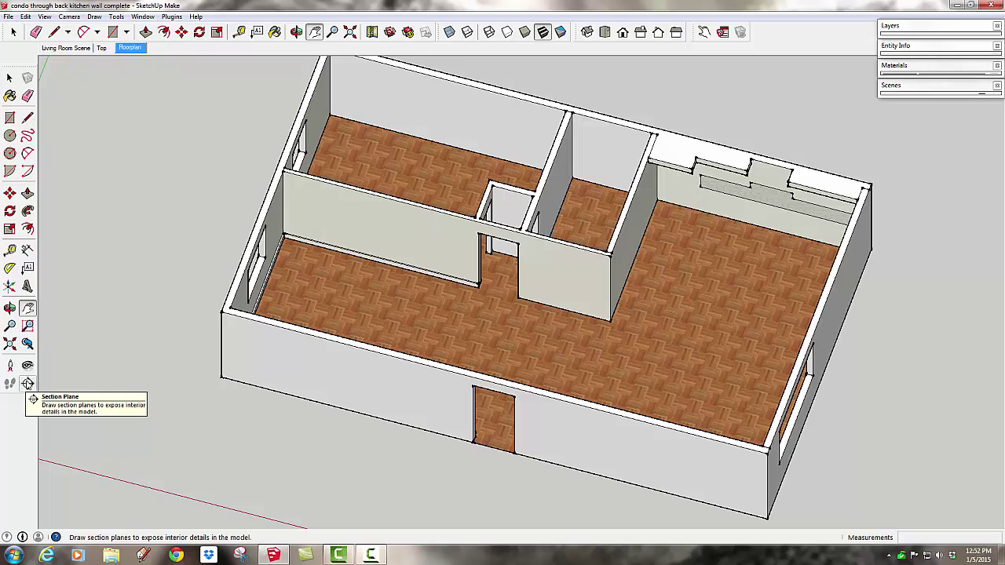
click(28, 383)
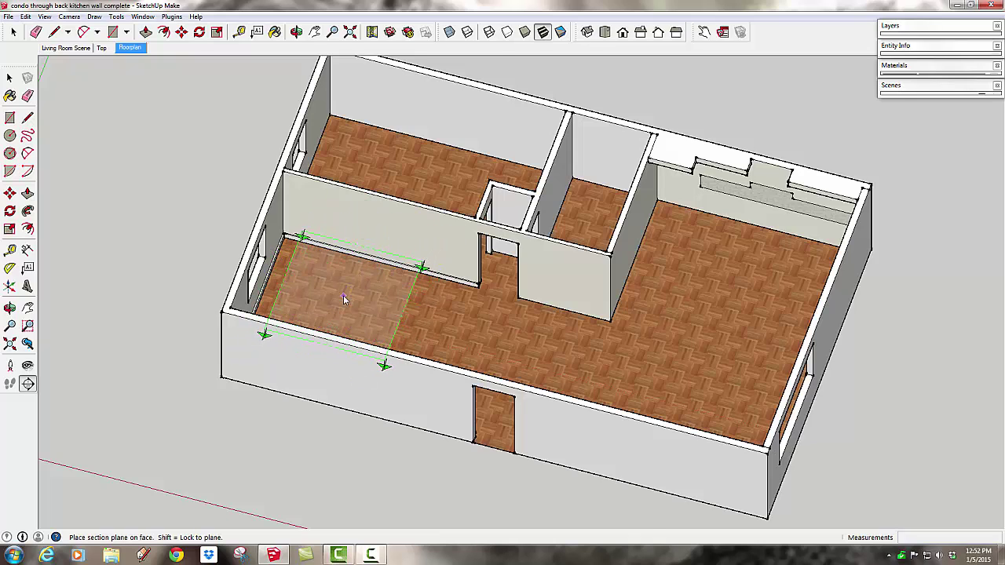
click(343, 297)
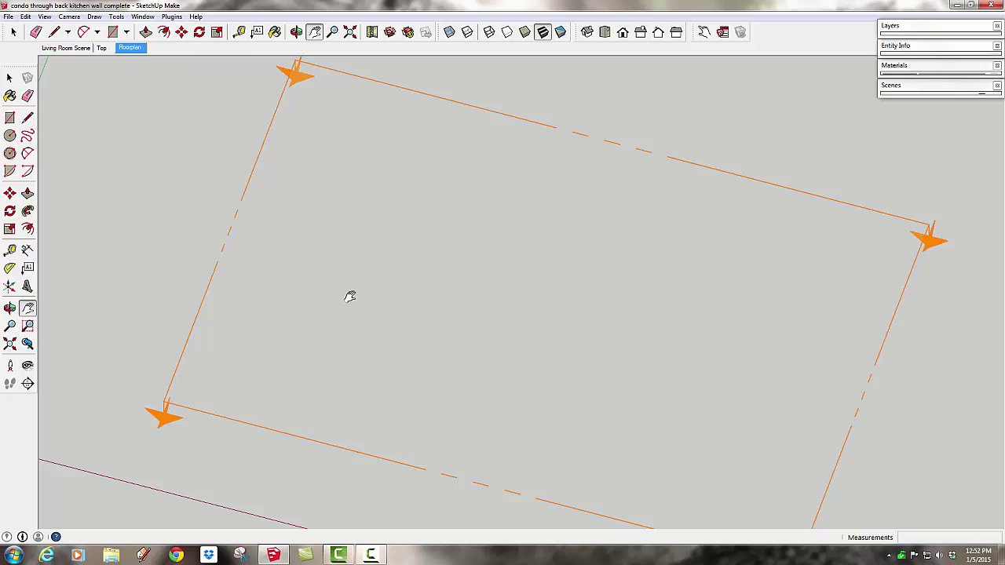
scroll(345, 297, down, 2)
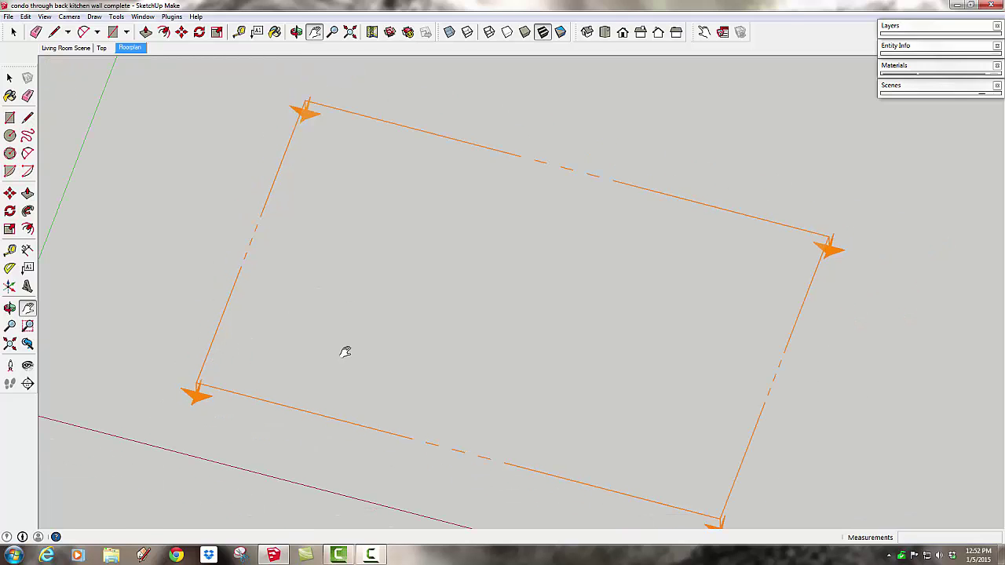
middle_drag(345, 350, 314, 300)
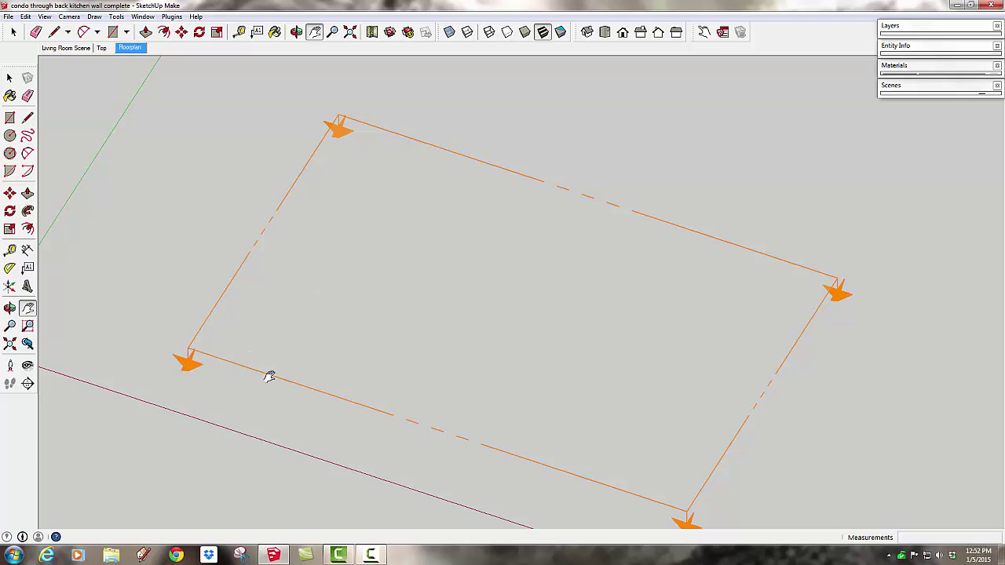
- Raise the section plane partway up the walls and align the view to it
key(space)
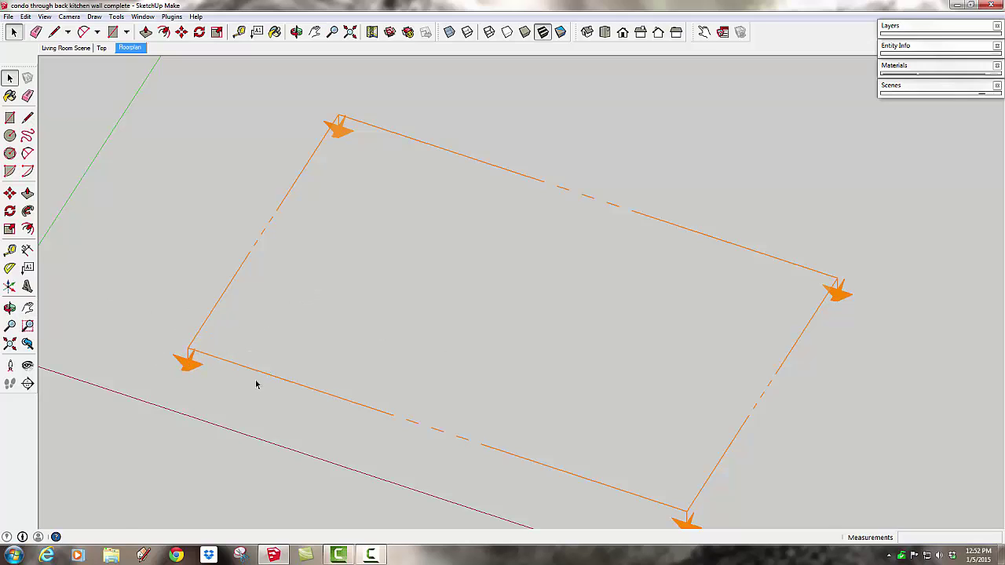
click(197, 357)
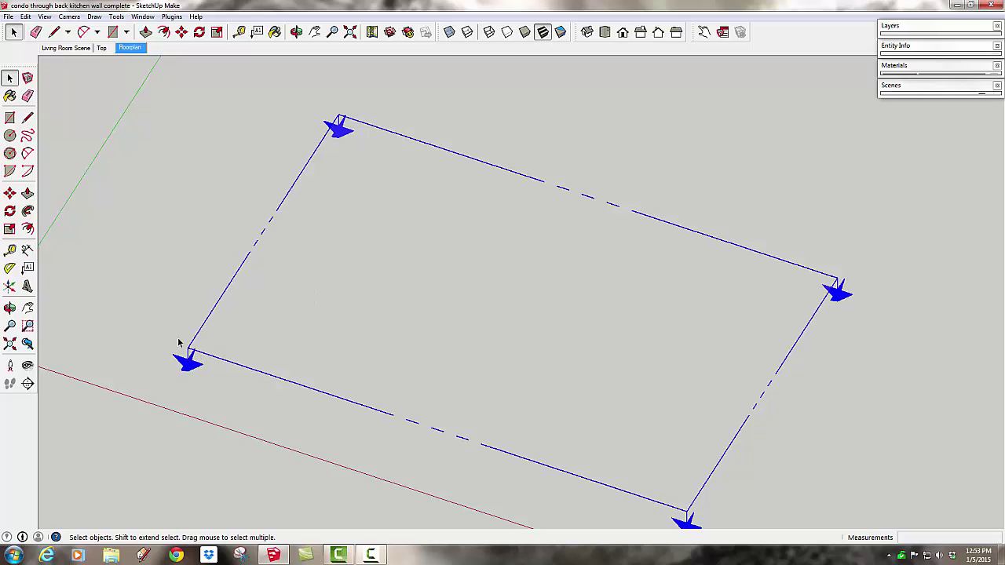
key(m)
drag(188, 359, 185, 317)
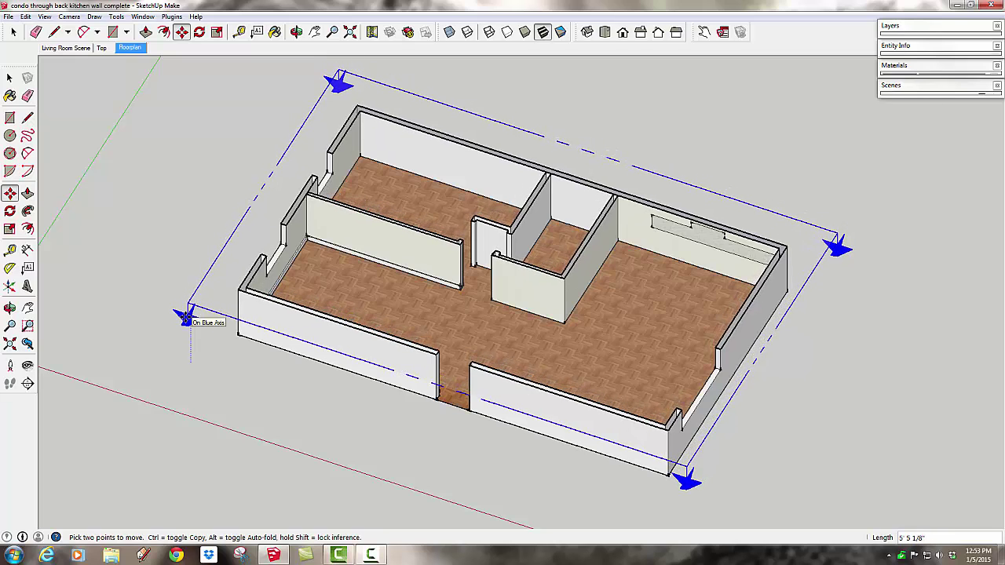
drag(186, 317, 186, 317)
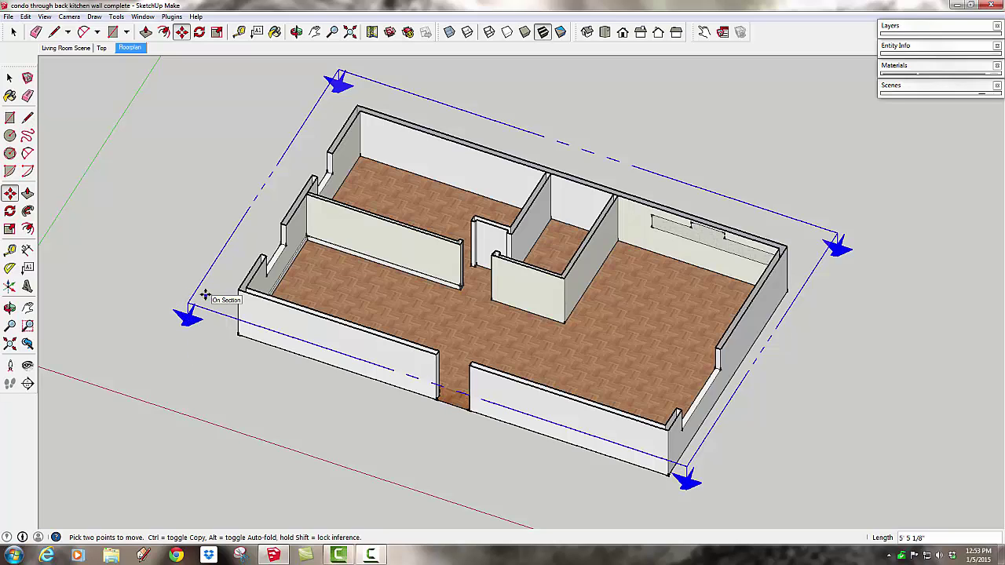
right_click(205, 295)
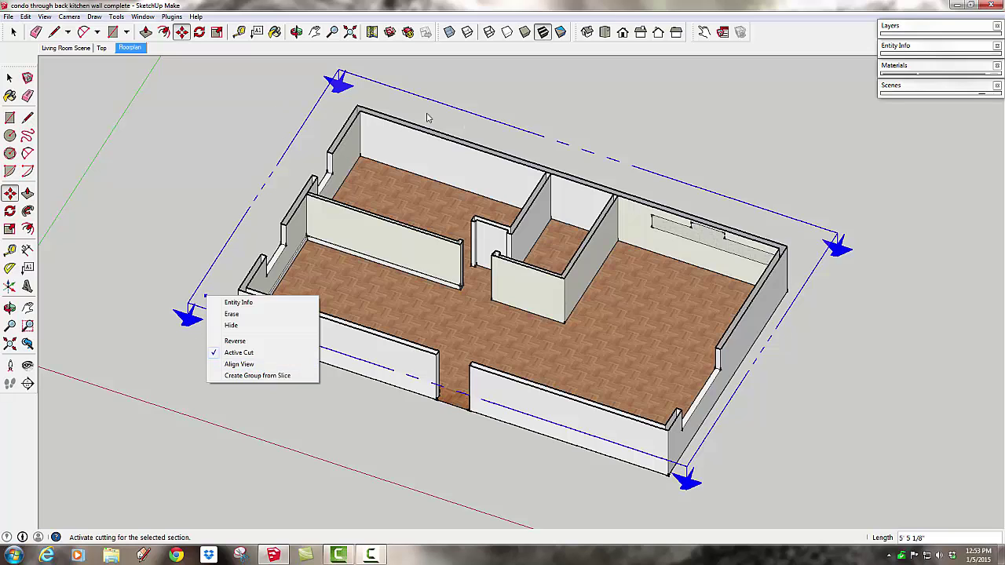
click(241, 364)
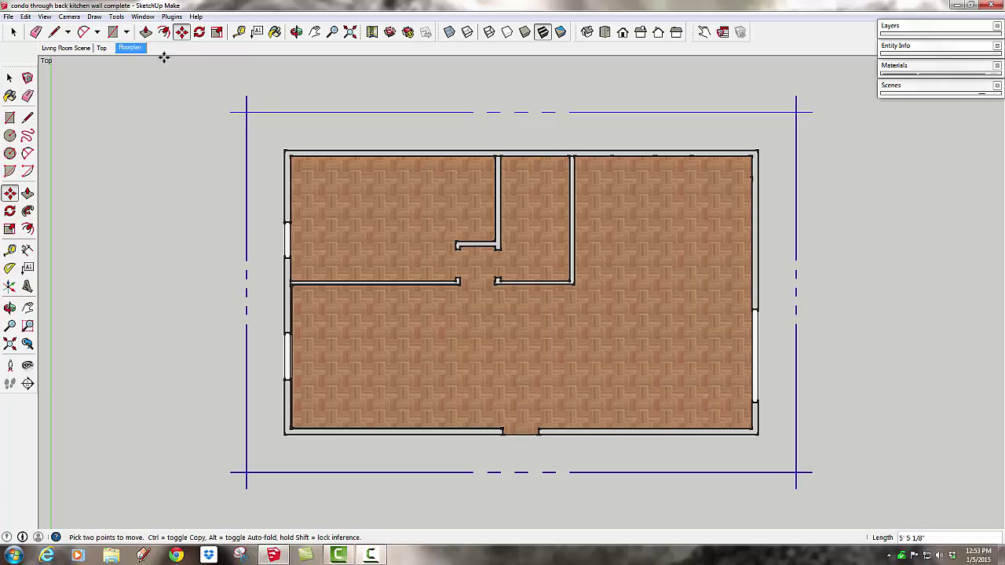
- Turn off Section Planes display in the View menu
click(45, 16)
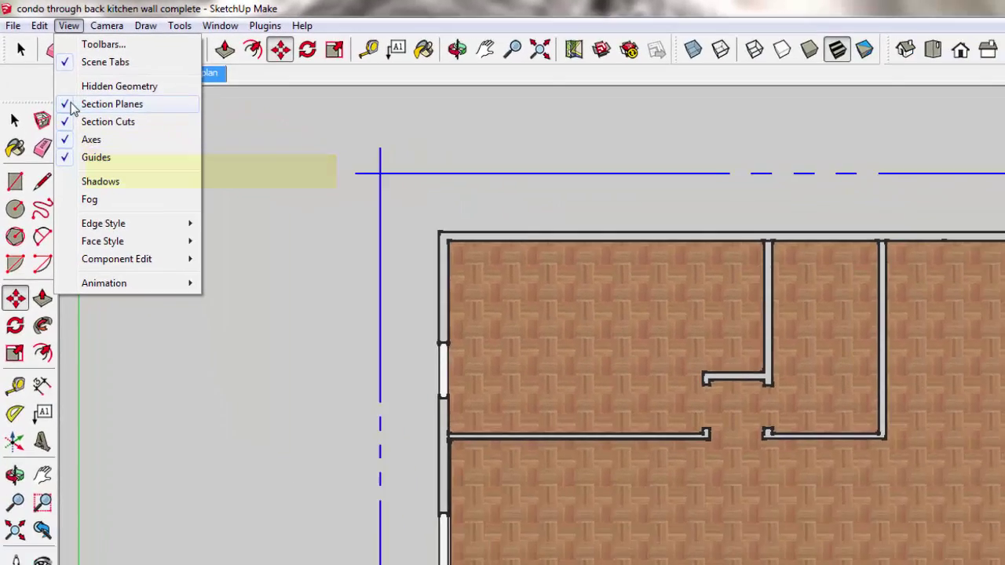
click(70, 108)
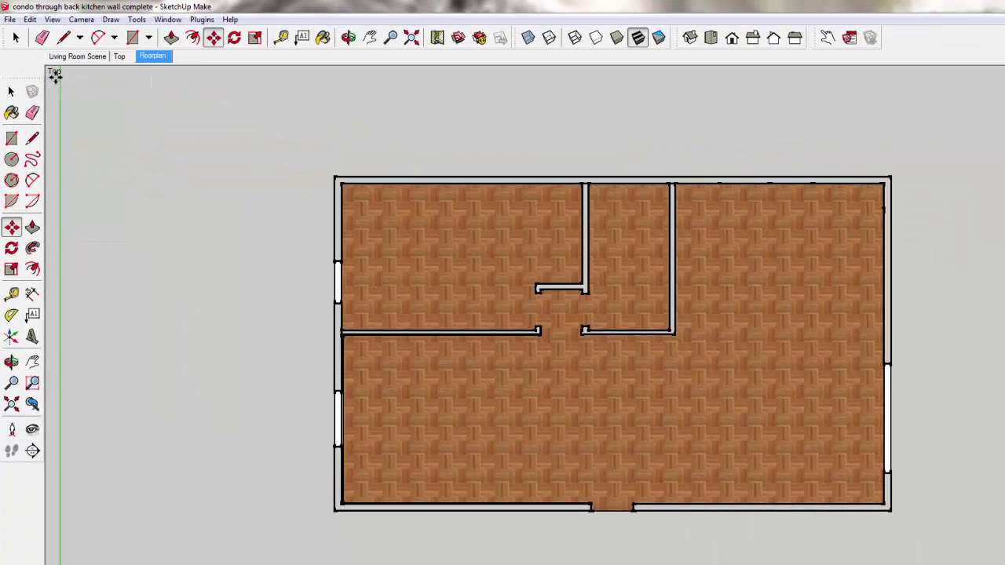
- Switch to Hidden Line face style and return to the Floorplan scene
click(596, 38)
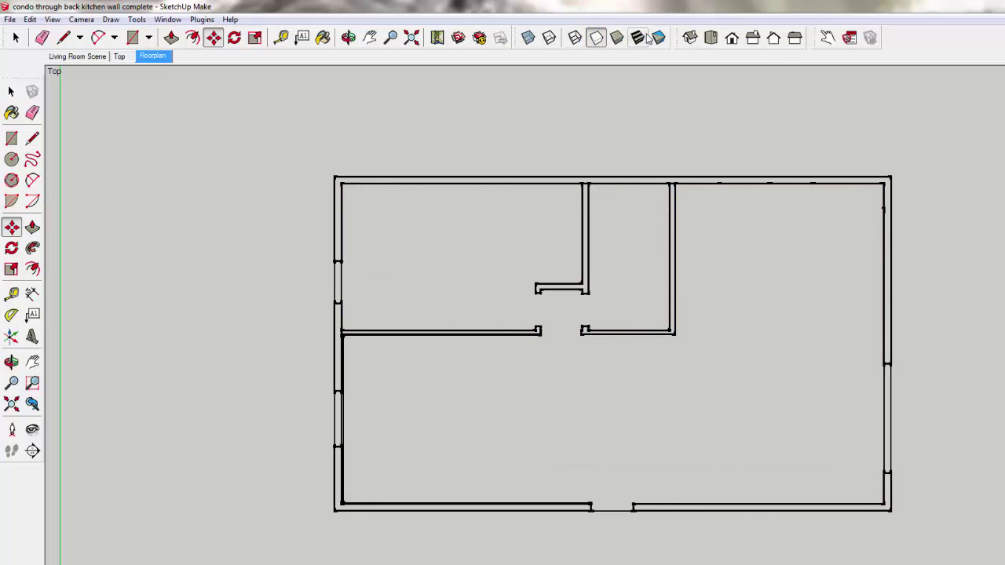
click(52, 18)
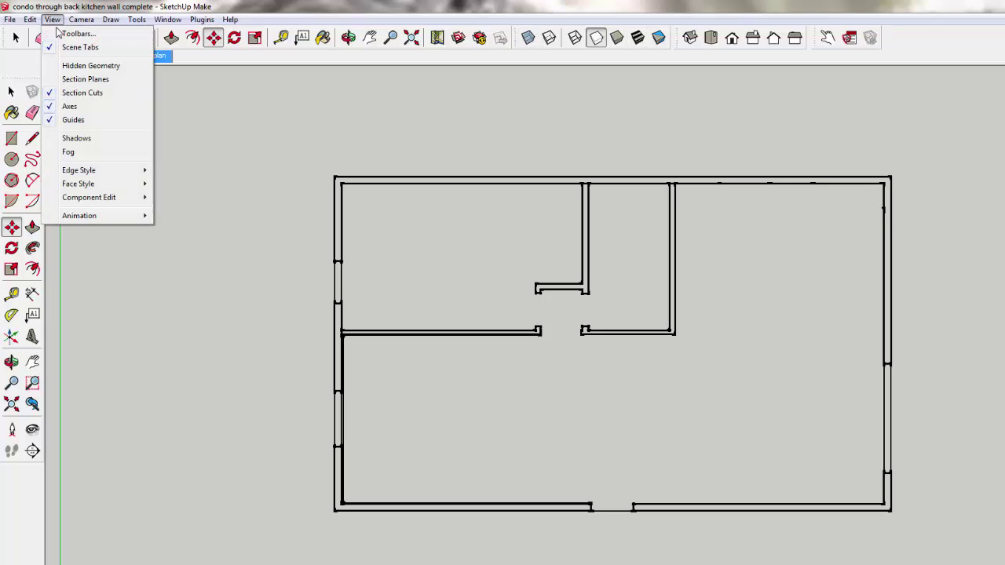
click(76, 34)
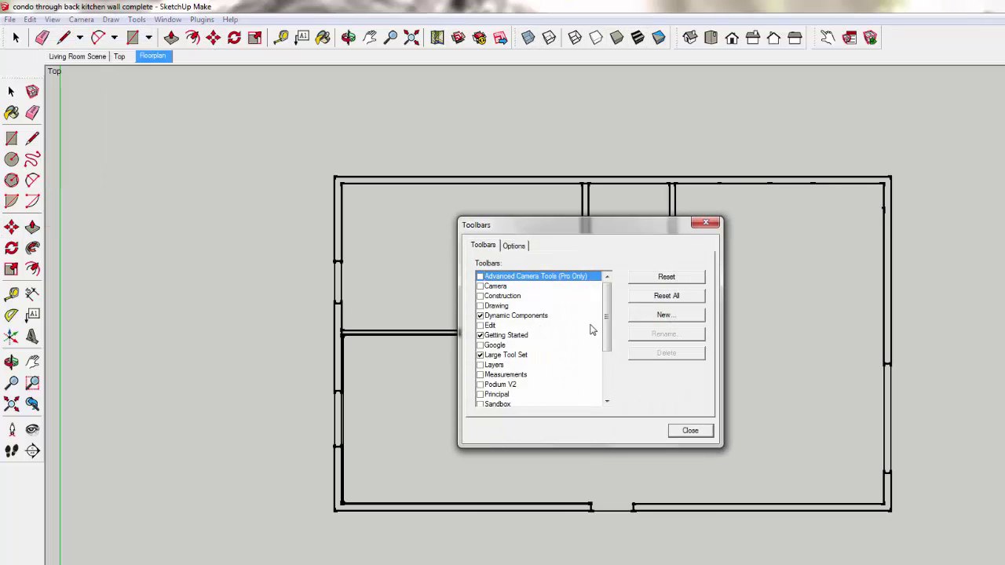
drag(605, 319, 605, 378)
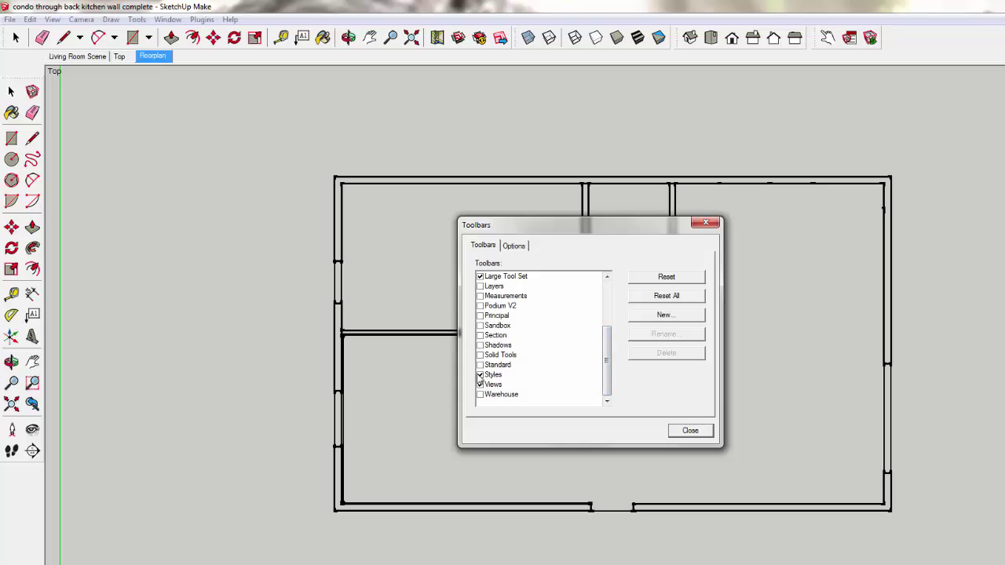
key(Escape)
key(m)
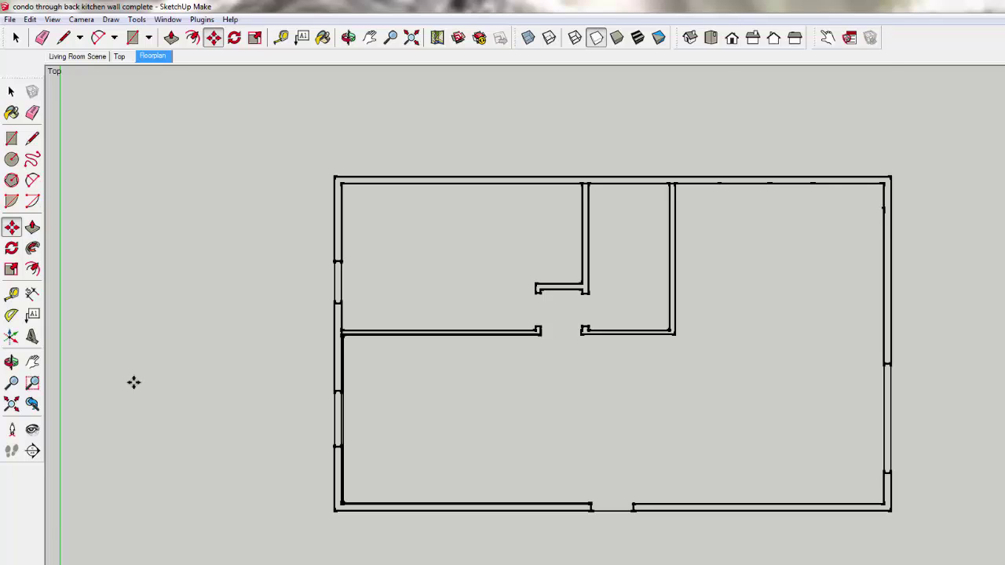
click(152, 56)
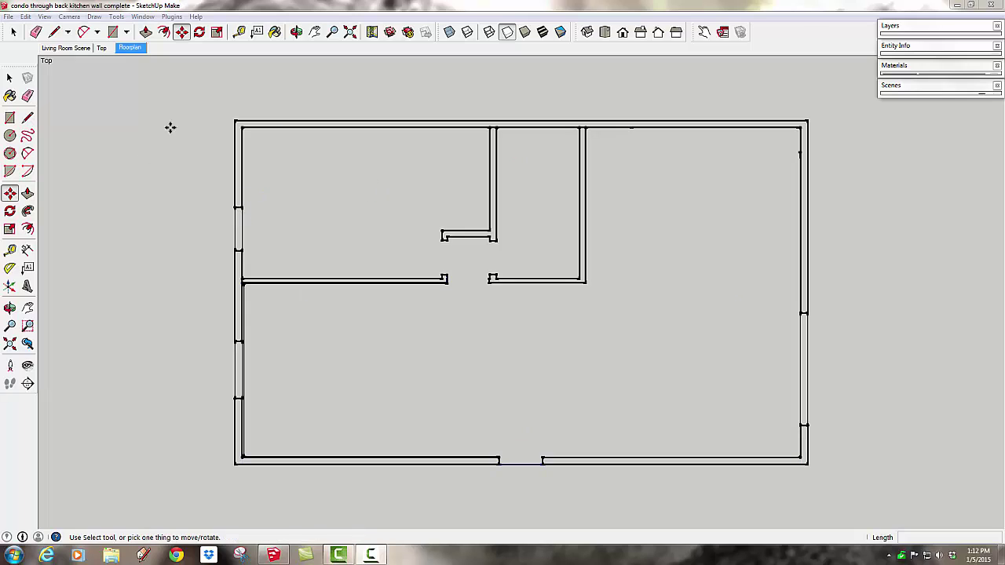
- Update the Floorplan scene with the current hidden-line top-down view
right_click(130, 49)
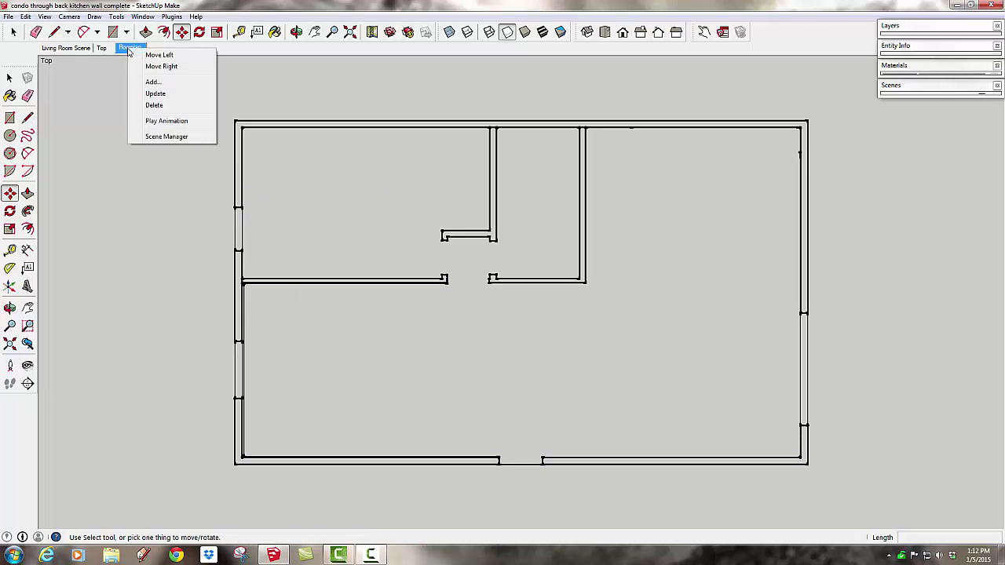
click(155, 94)
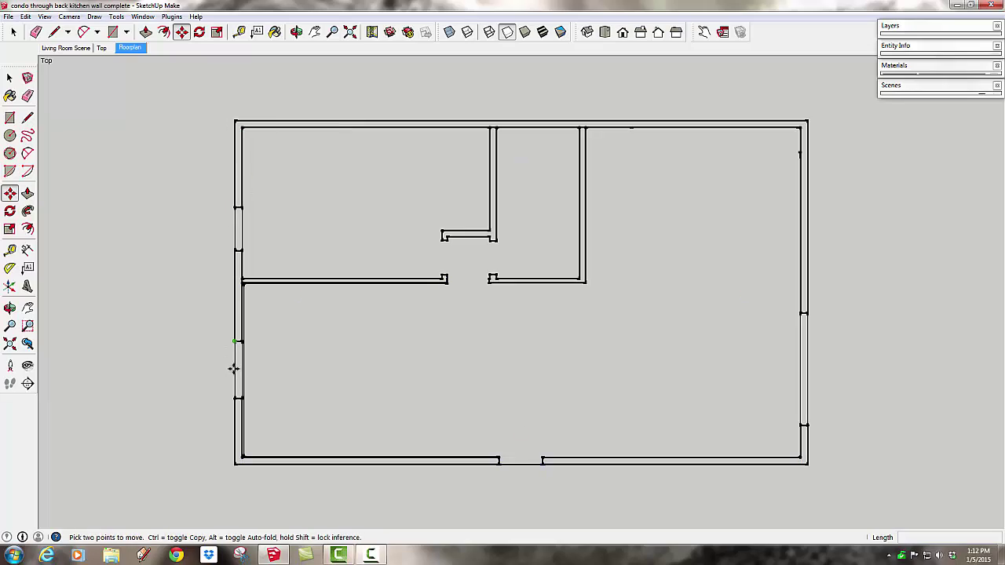
middle_drag(484, 395, 299, 251)
scroll(216, 318, up, 6)
click(131, 48)
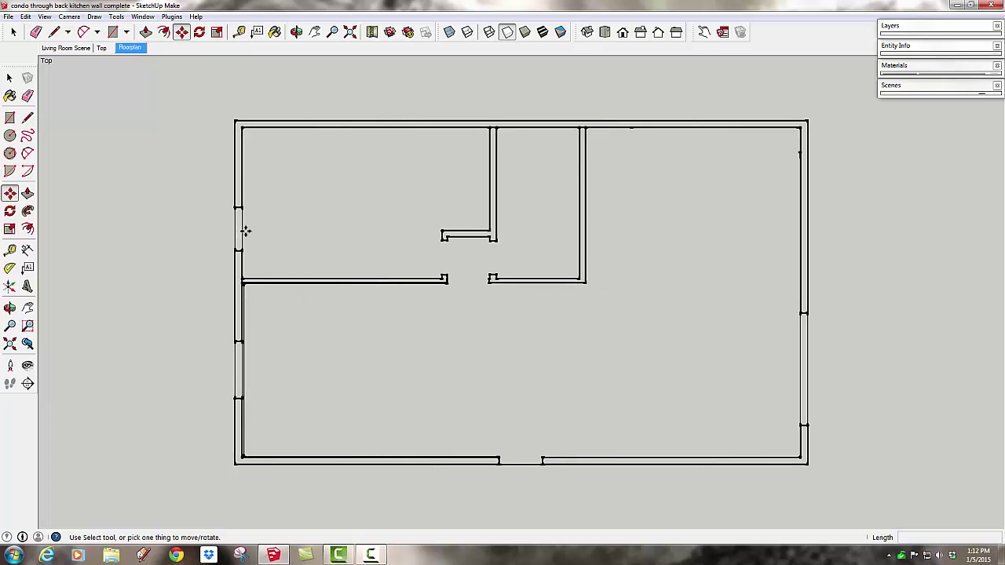
- Zoom and orbit to inspect the cut walls, then return to the Floorplan scene
scroll(246, 307, up, 4)
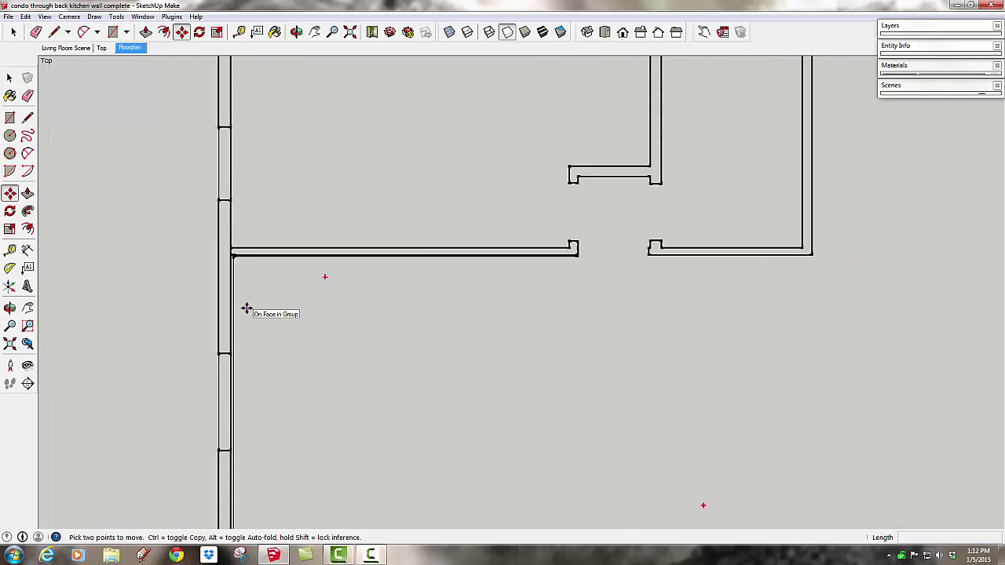
scroll(247, 308, up, 2)
scroll(226, 220, down, 1)
scroll(226, 222, down, 4)
scroll(232, 235, up, 2)
scroll(234, 237, up, 3)
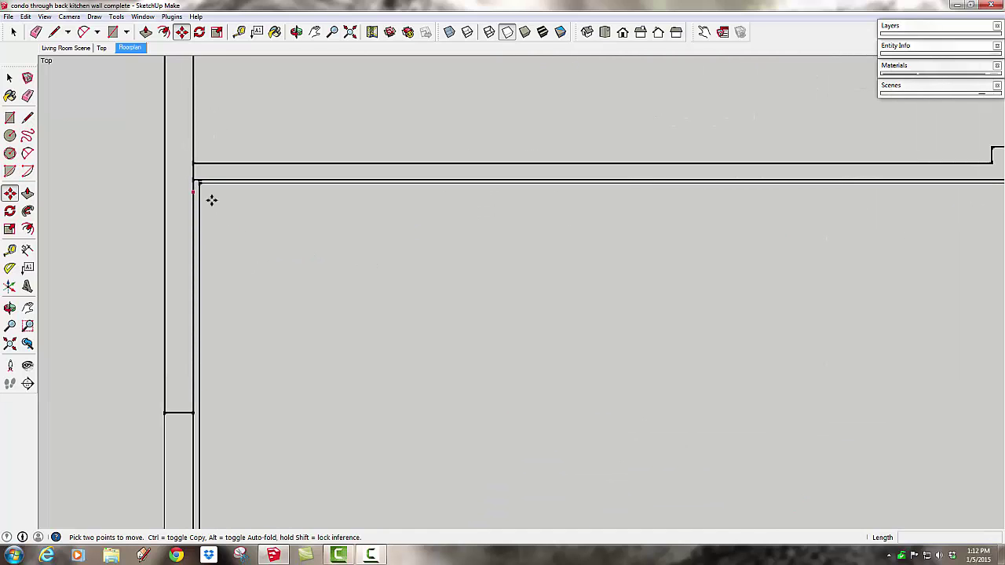
scroll(259, 231, down, 5)
middle_drag(307, 256, 196, 174)
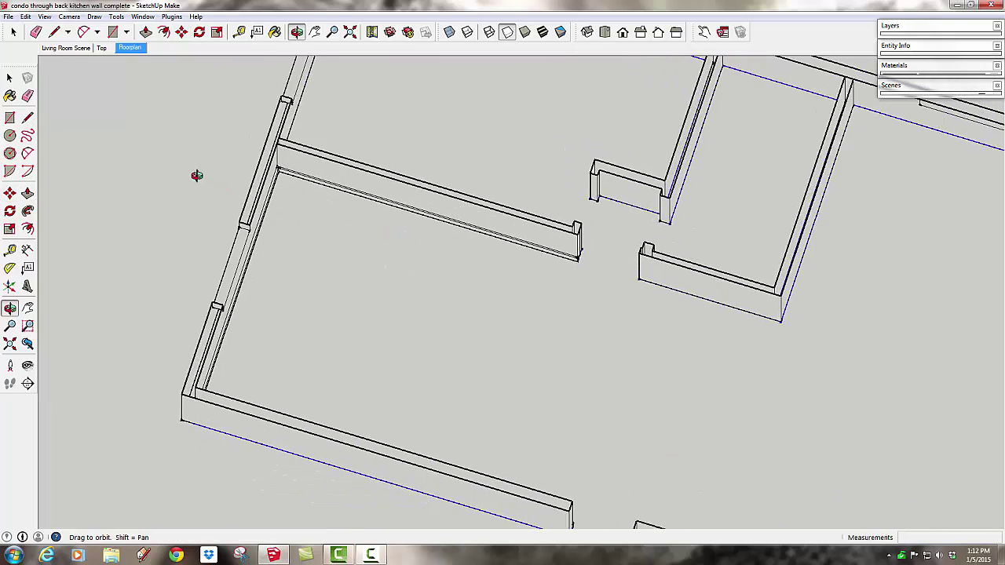
key(m)
scroll(541, 259, up, 3)
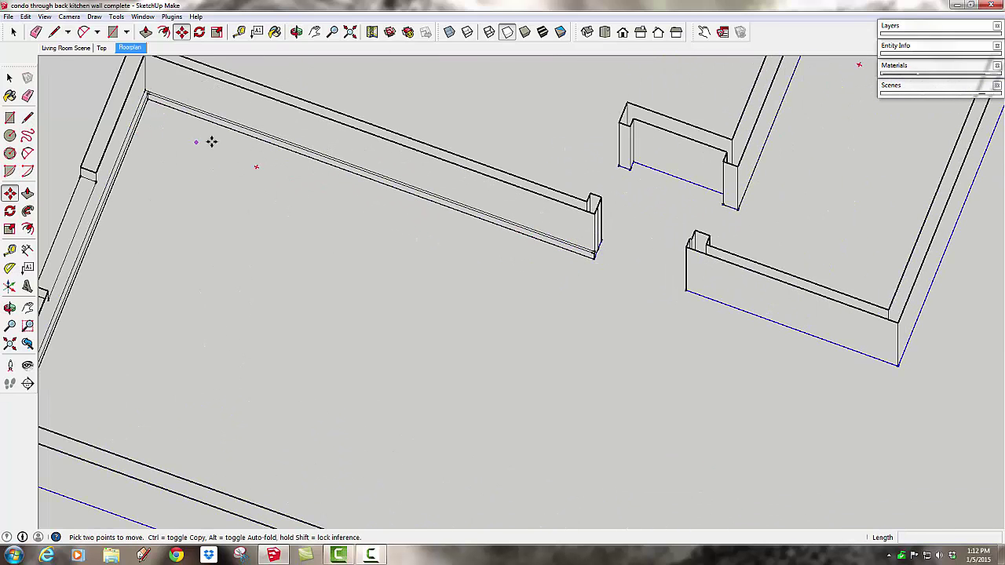
middle_drag(476, 244, 502, 264)
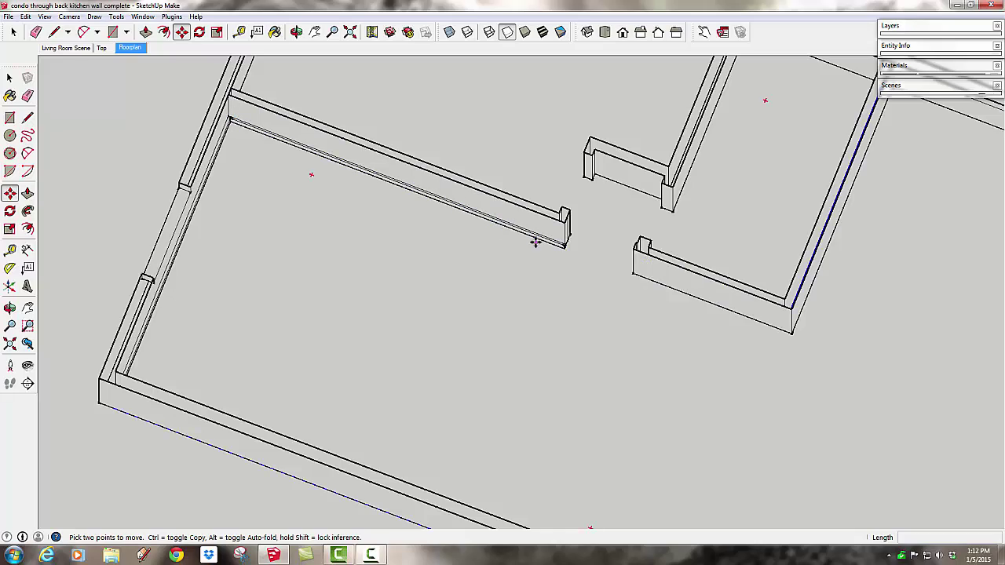
click(131, 49)
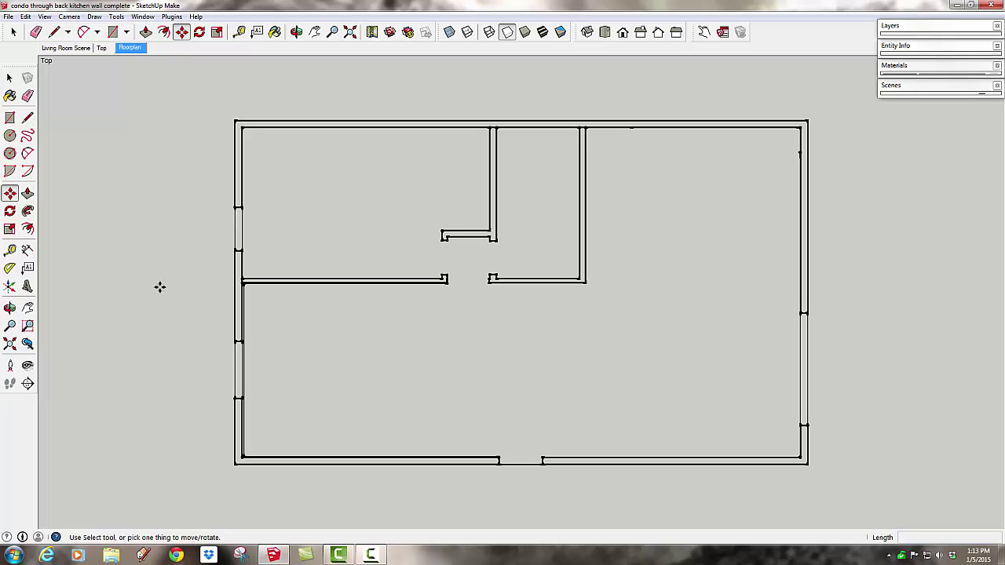
- Show section planes again and create a group from the section slice
middle_drag(172, 330, 116, 167)
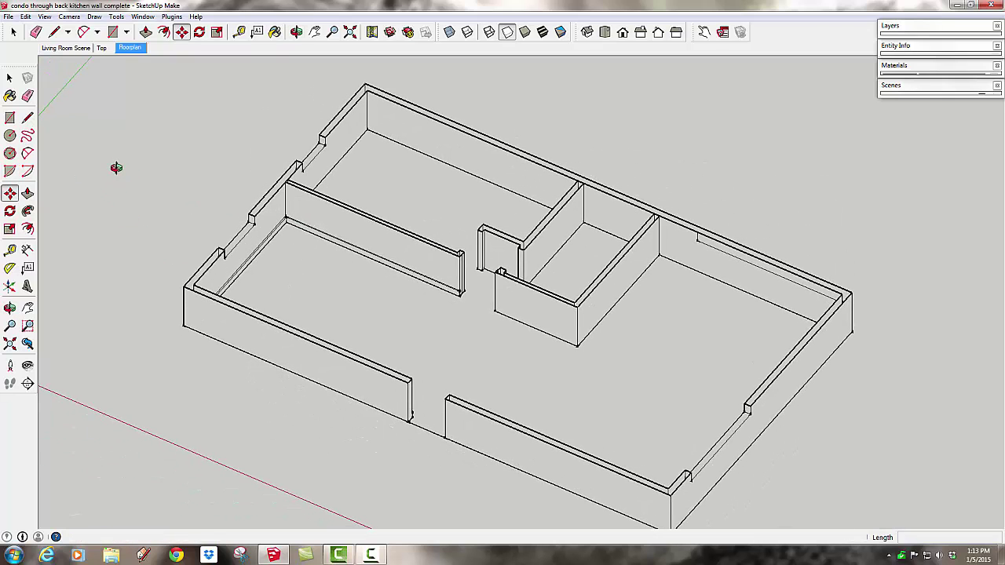
click(44, 16)
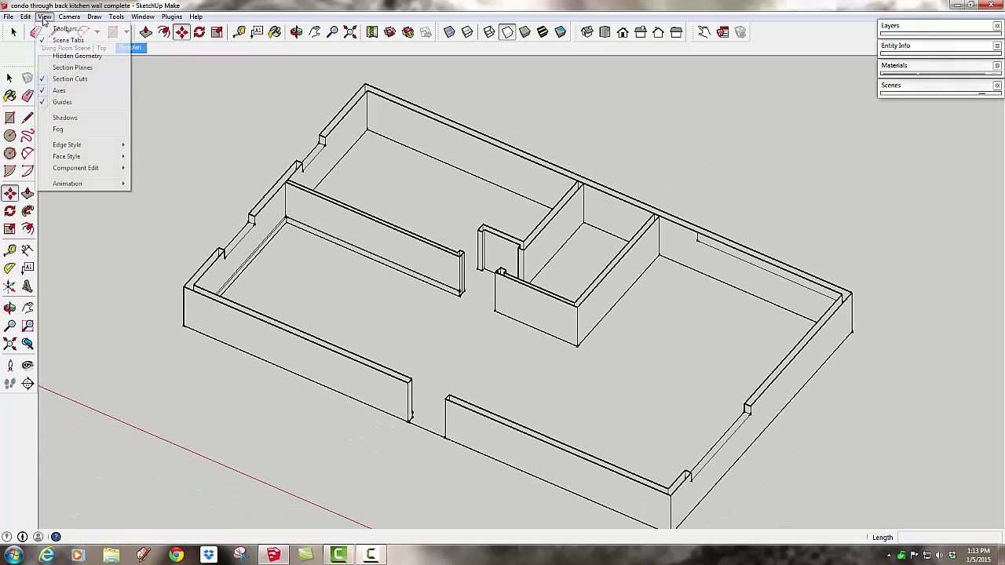
click(65, 67)
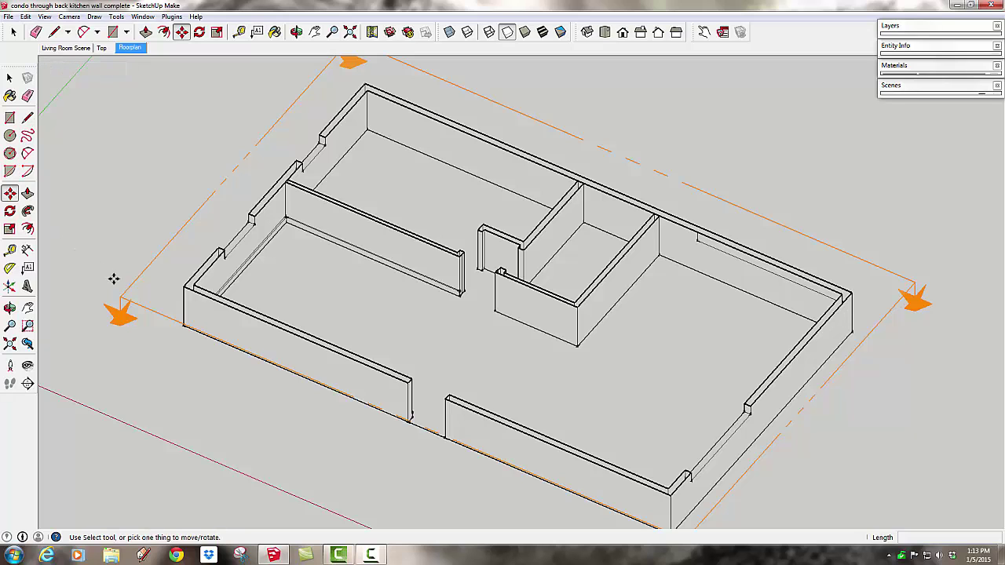
key(space)
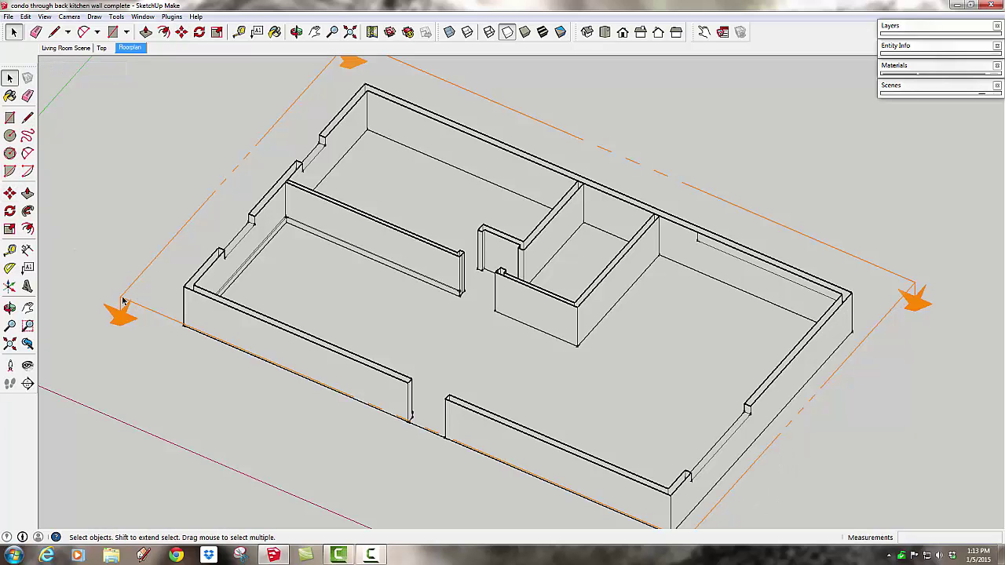
click(122, 300)
right_click(122, 300)
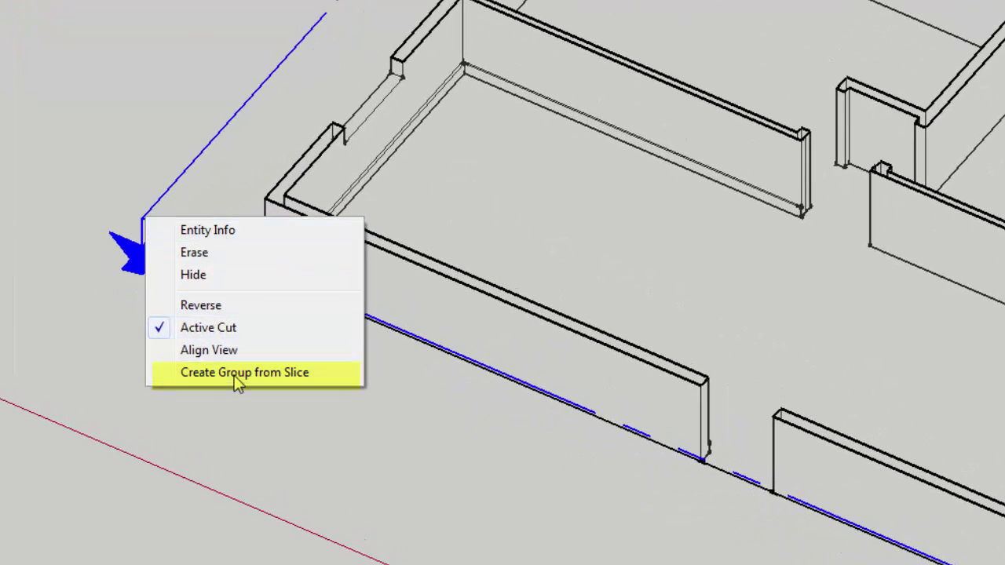
click(234, 375)
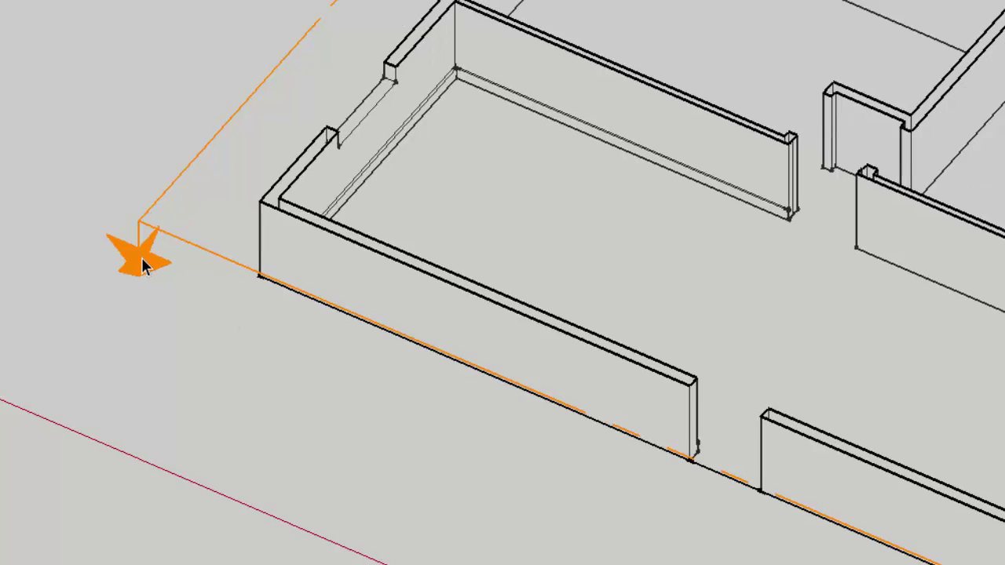
- Raise the section plane higher up the walls, deselect it and zoom out
click(44, 299)
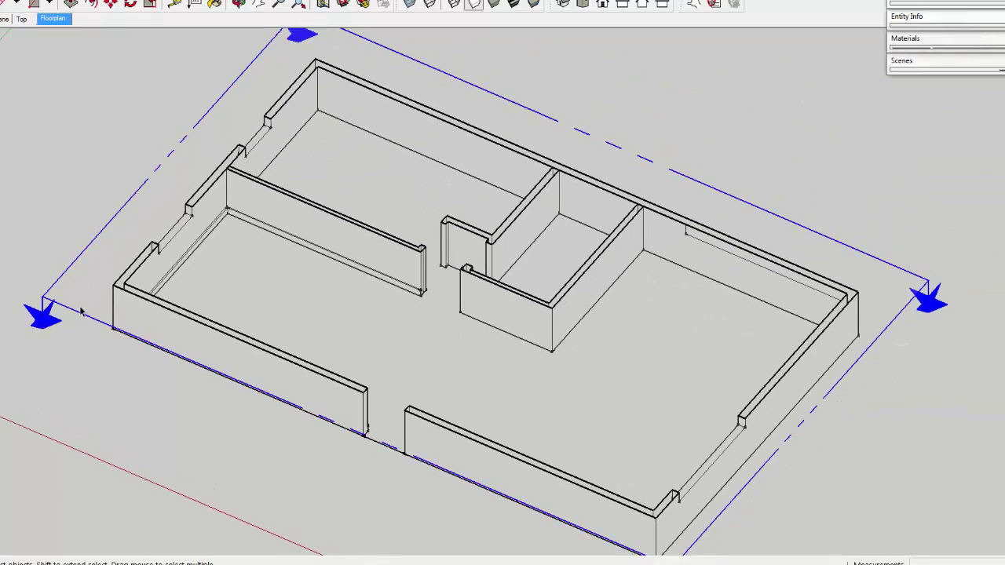
middle_drag(81, 313, 79, 259)
key(m)
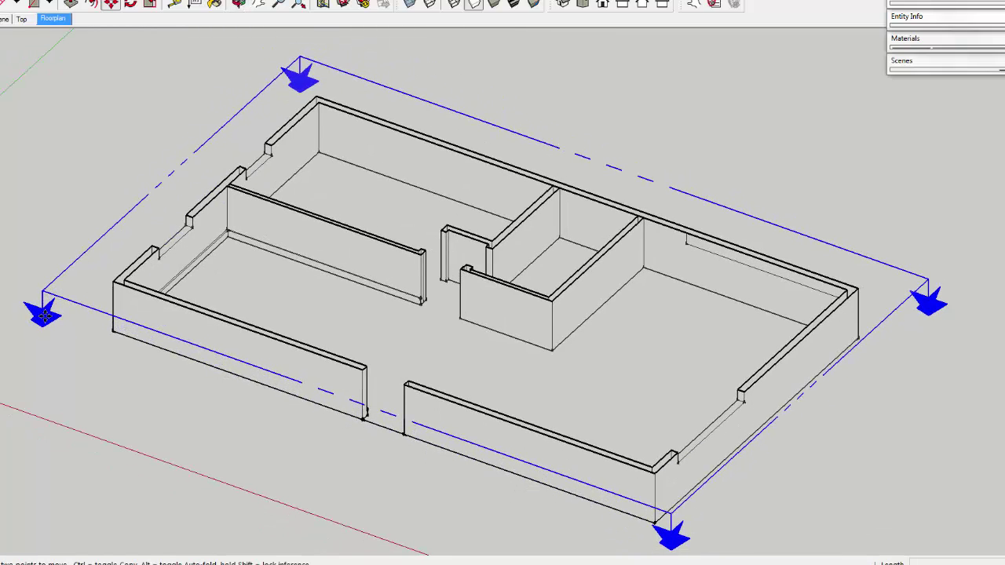
drag(45, 313, 43, 195)
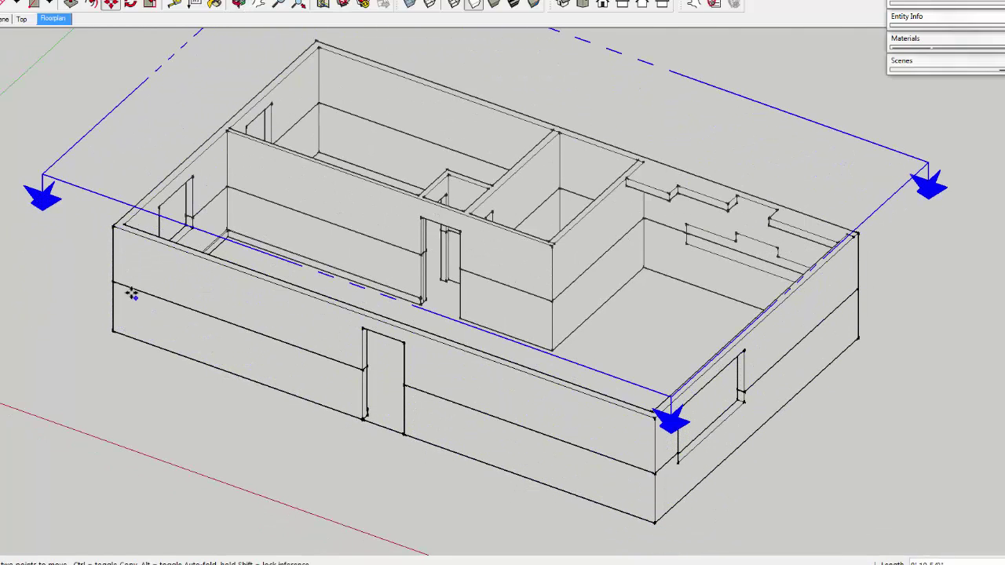
key(space)
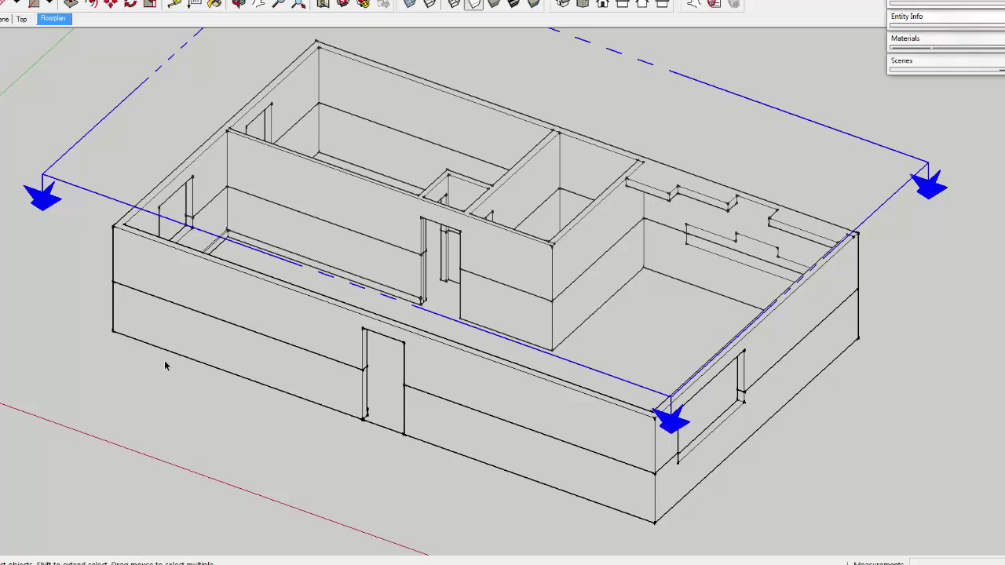
click(175, 307)
scroll(540, 438, down, 2)
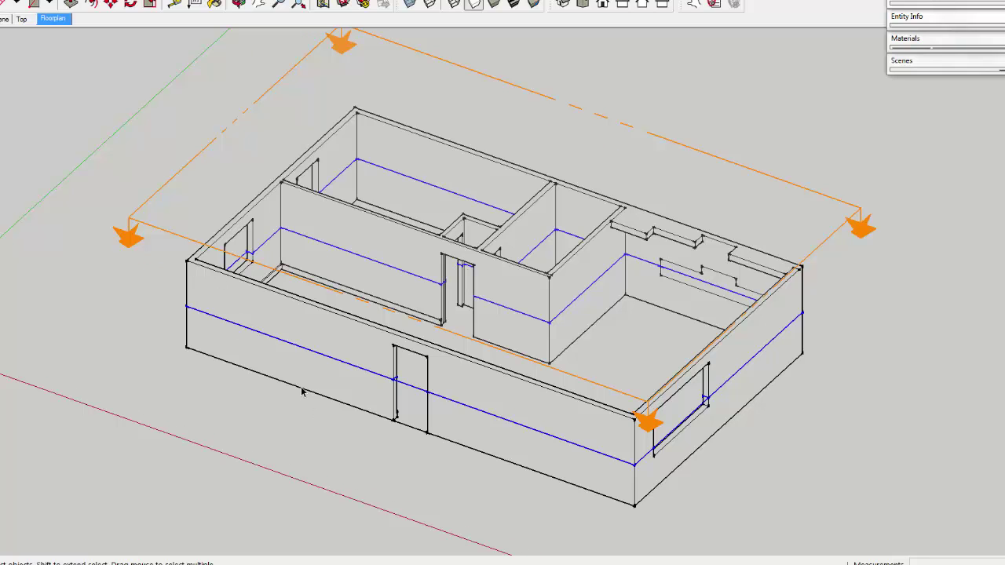
scroll(306, 401, down, 3)
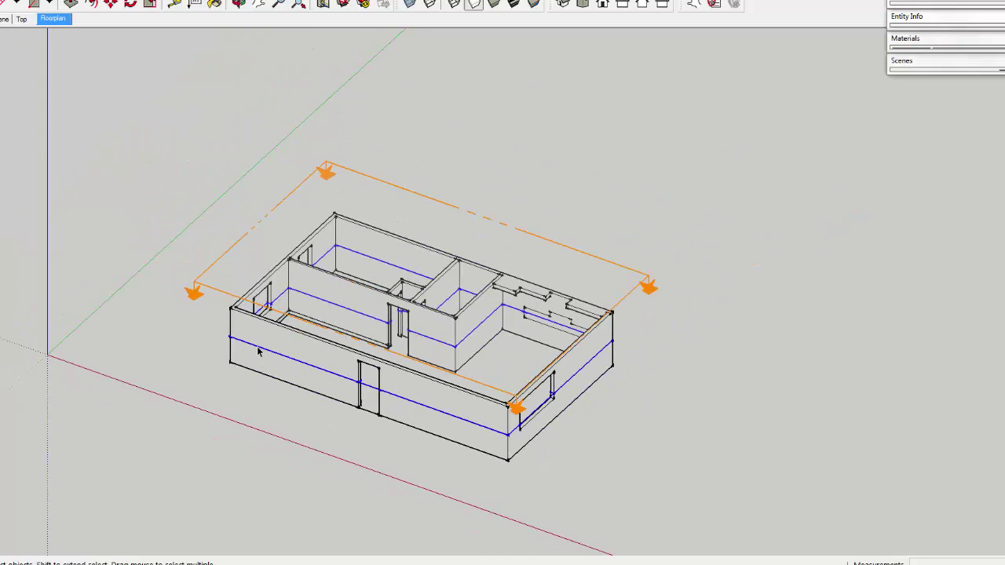
- Select the whole traced floor plan and move it 2'6" down the blue axis
key(m)
click(231, 337)
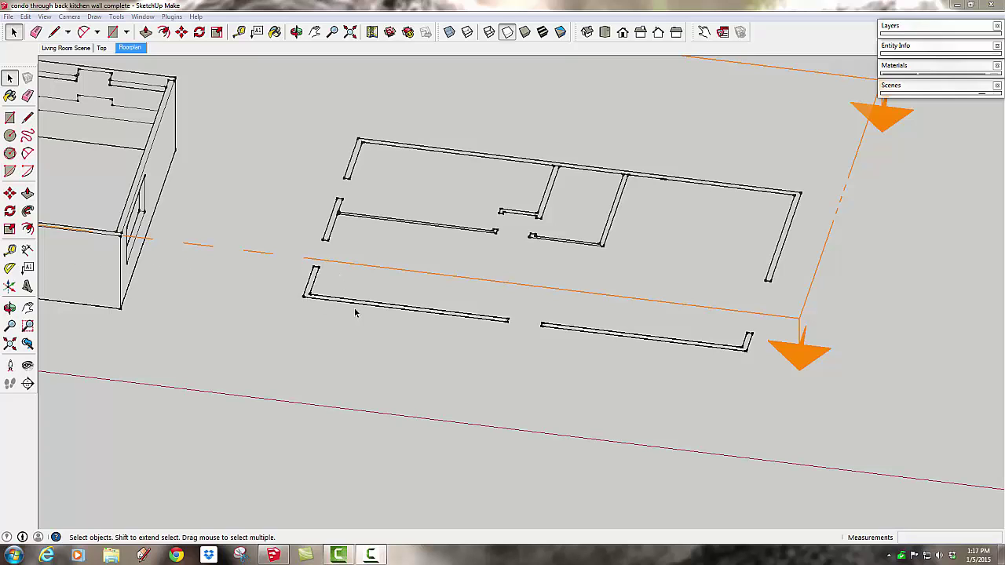
middle_drag(350, 312, 330, 275)
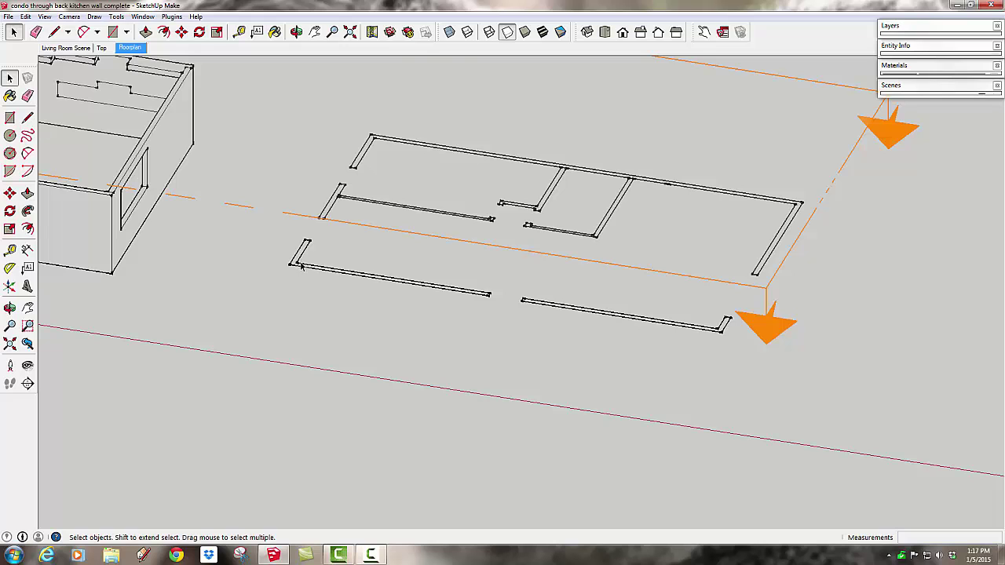
scroll(301, 267, up, 3)
click(287, 276)
scroll(288, 276, down, 2)
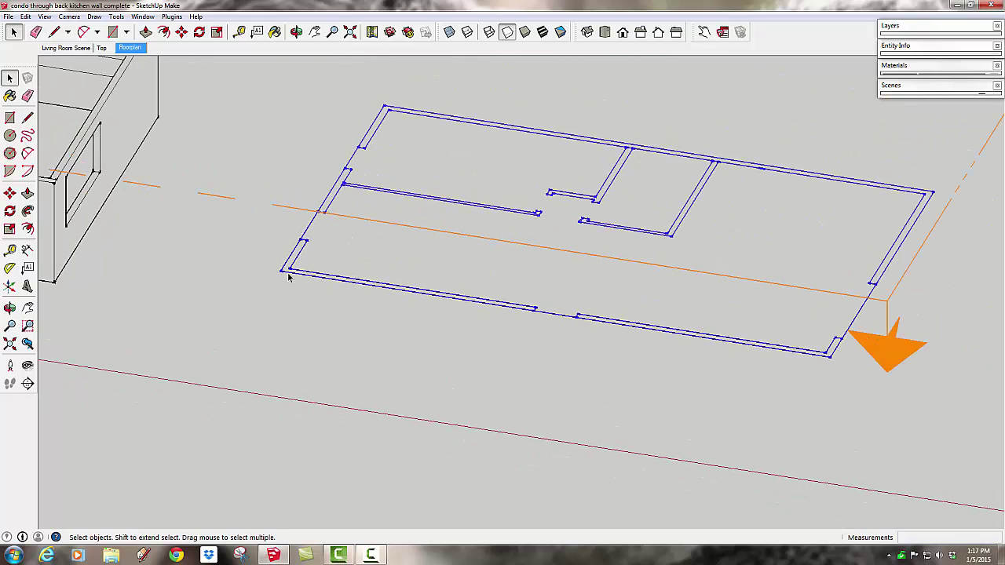
key(m)
click(280, 270)
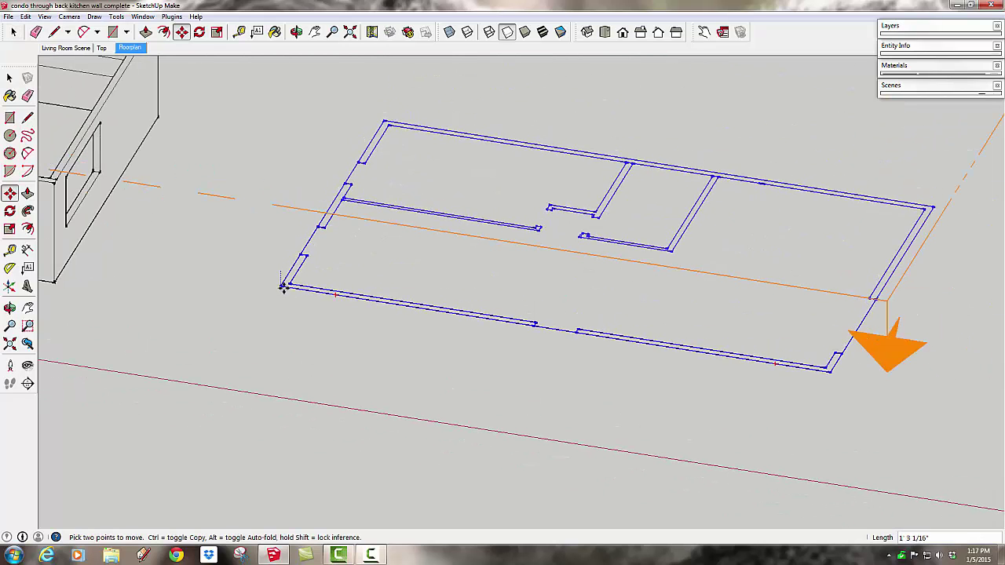
click(282, 298)
key(space)
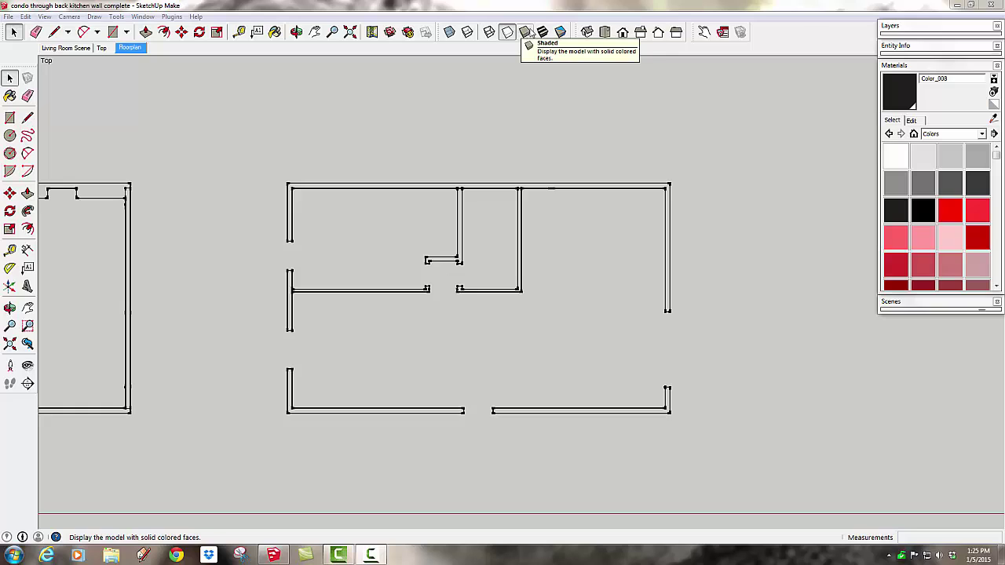
- Switch to the Shaded face style and select the floor-plan group at its left wall
click(525, 32)
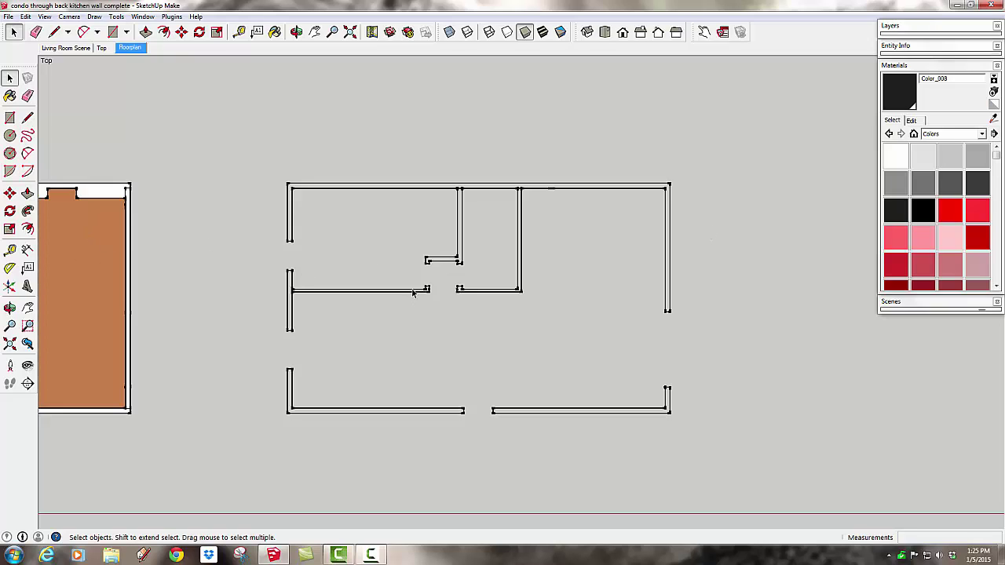
scroll(414, 292, up, 2)
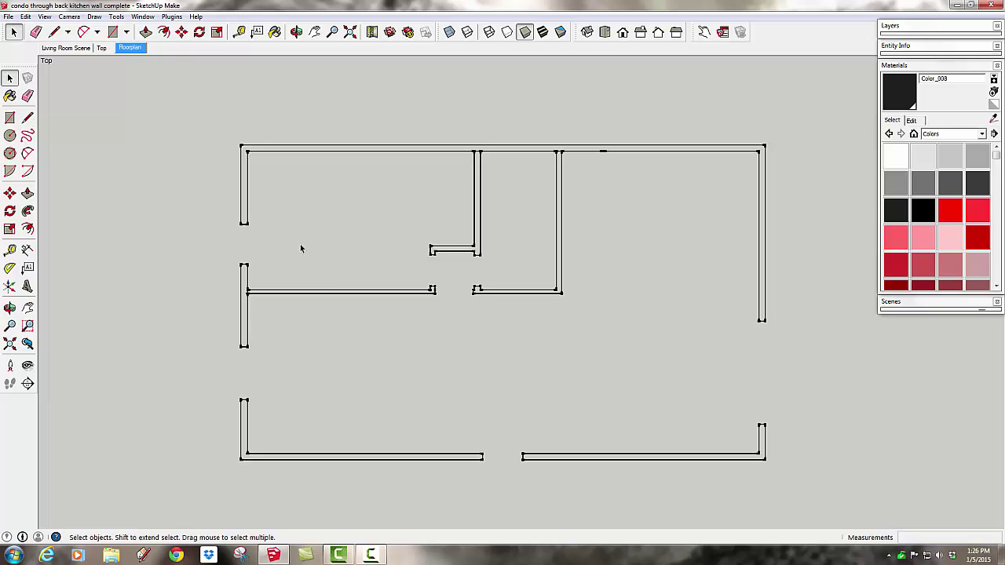
scroll(238, 211, up, 2)
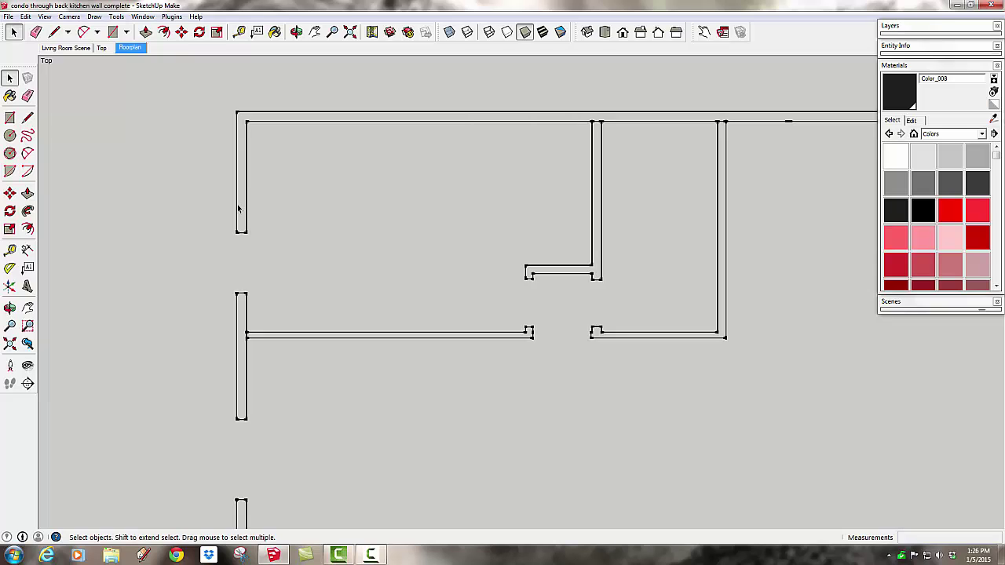
click(238, 208)
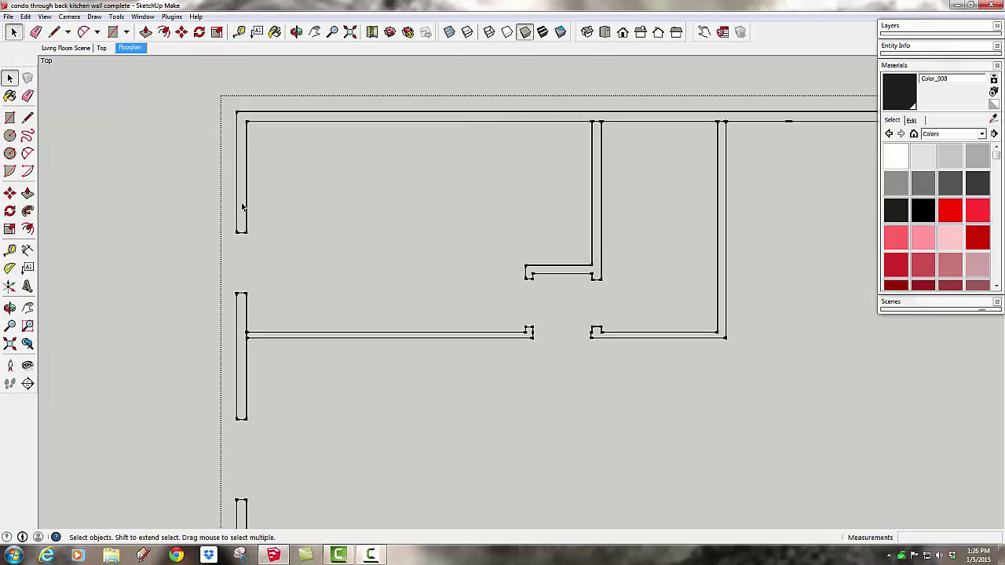
scroll(242, 206, down, 2)
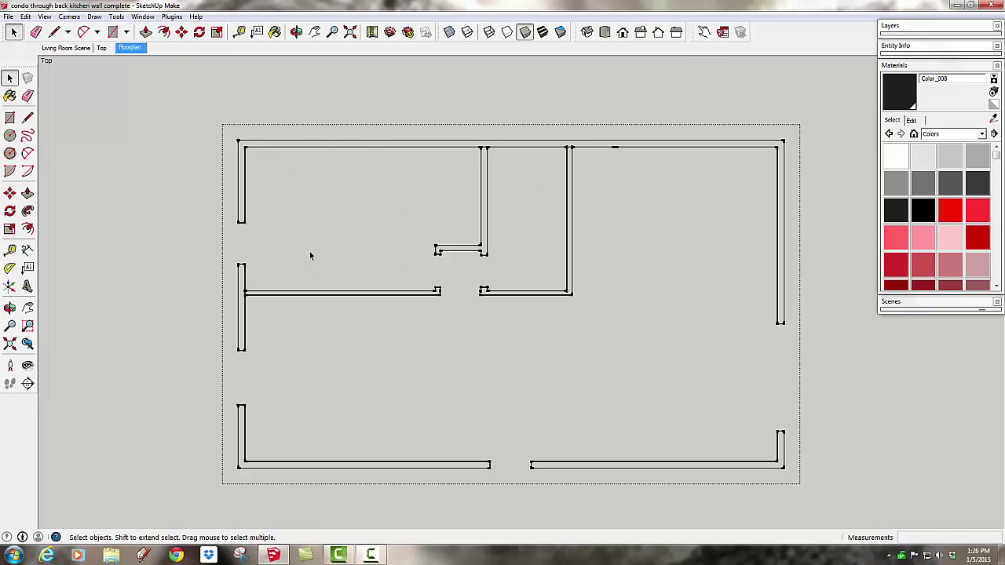
- Draw a closing edge across the left window opening and a center line through it
key(l)
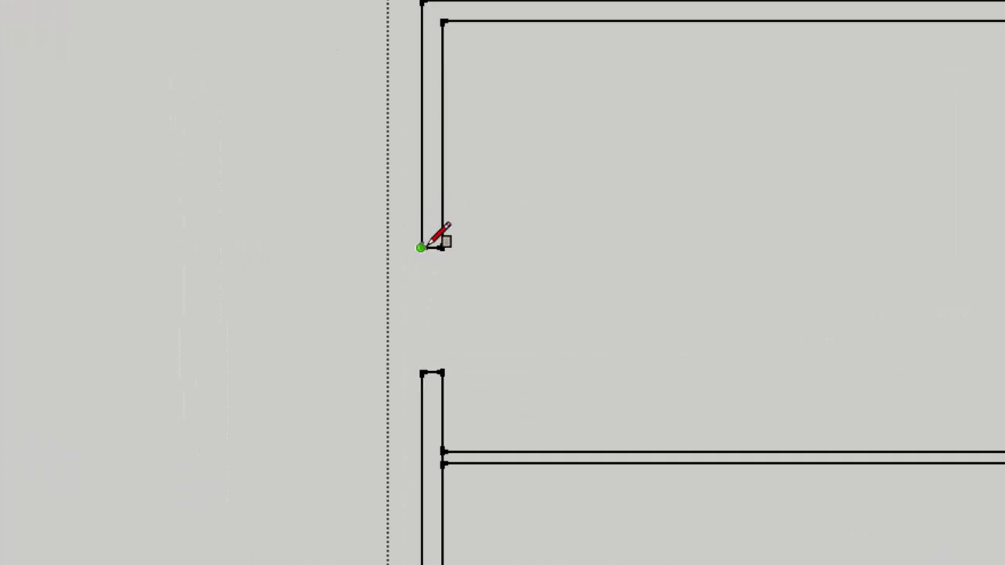
click(422, 246)
click(443, 368)
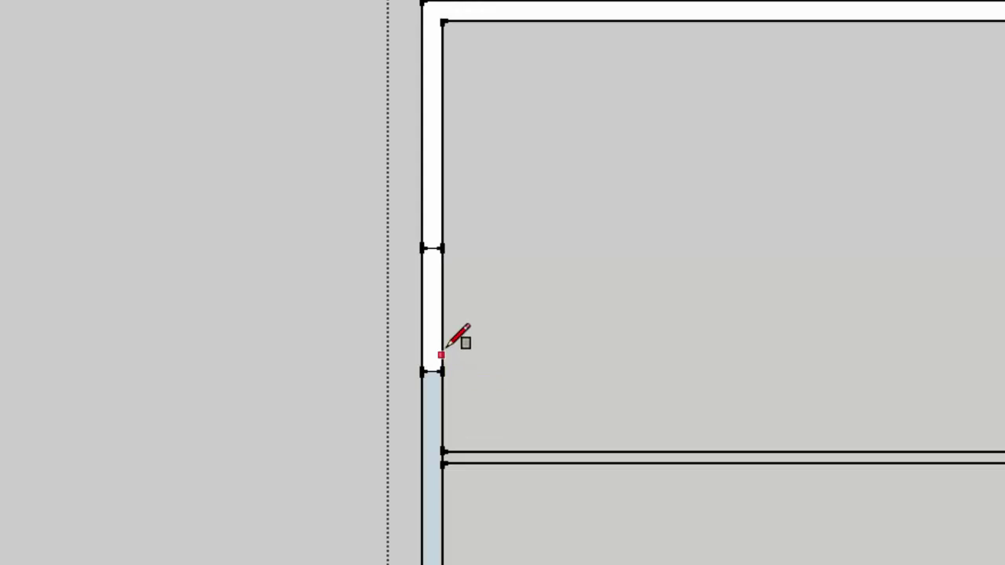
scroll(460, 340, up, 3)
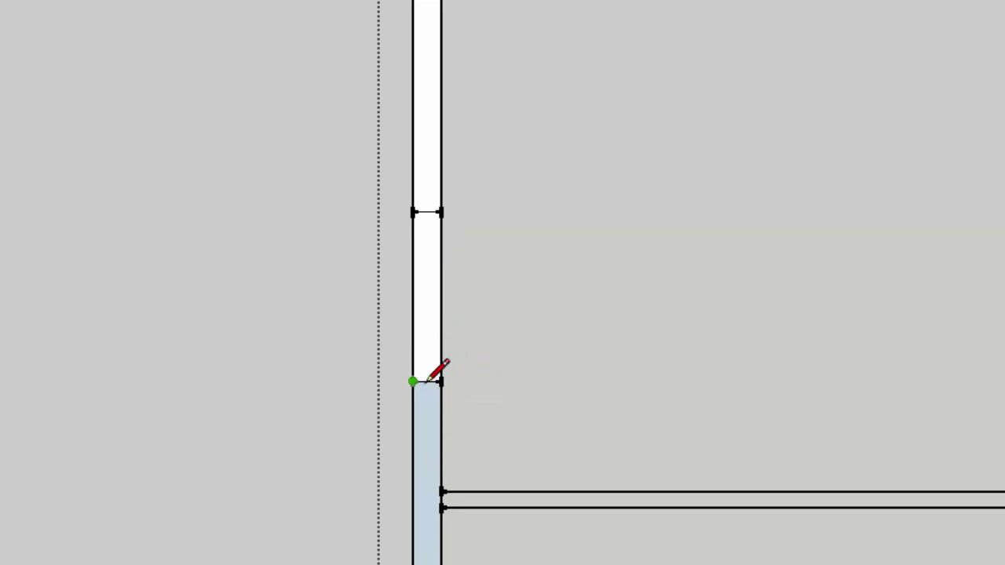
key(o)
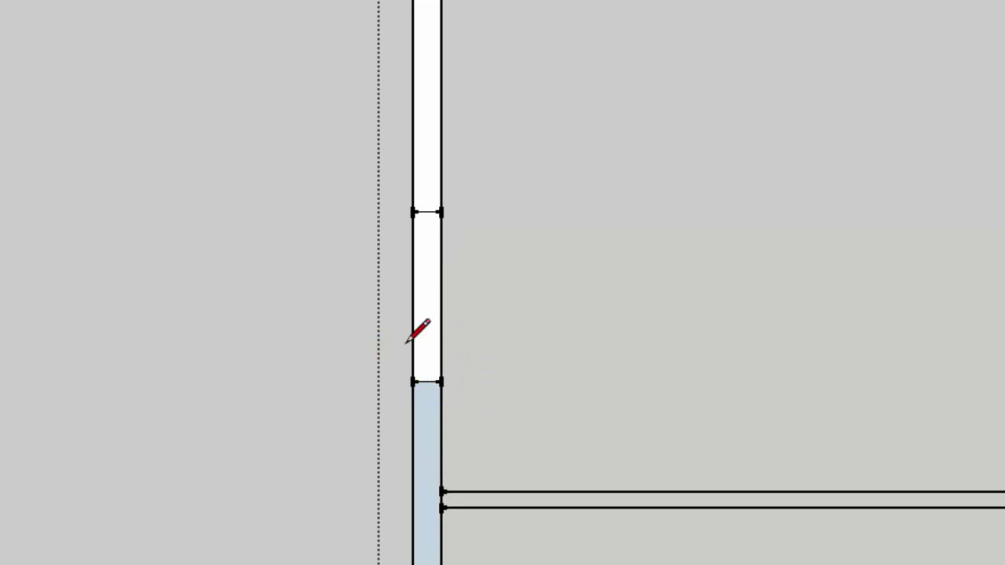
scroll(440, 275, up, 3)
click(425, 171)
click(425, 429)
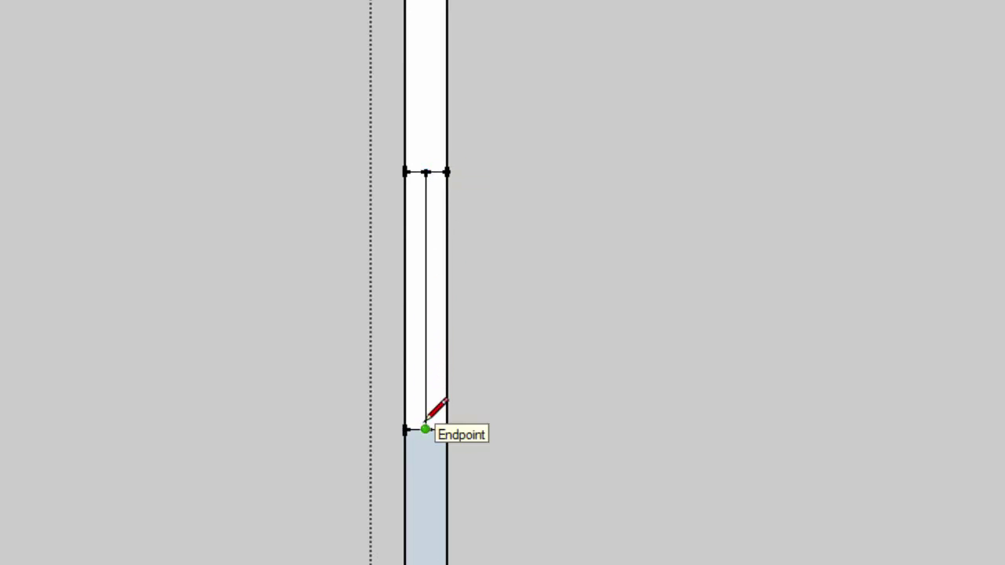
- Select the new window lines and face and make them a group
key(space)
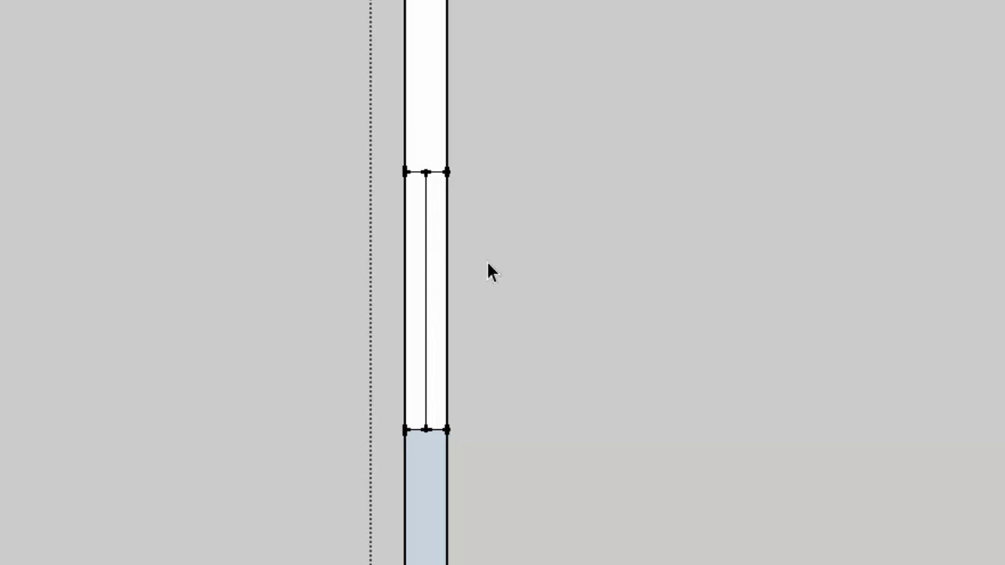
scroll(489, 266, down, 2)
drag(405, 185, 515, 389)
right_click(455, 286)
click(527, 485)
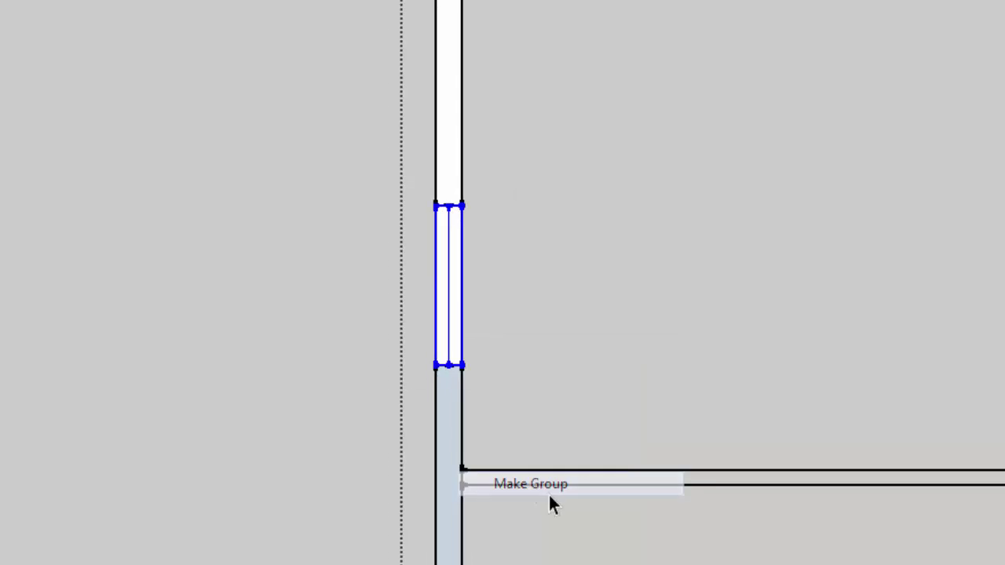
- Copy the window group to the lower left opening and right wall, then start scaling it
shift+middle_drag(574, 564, 574, 431)
scroll(568, 406, down, 3)
key(m)
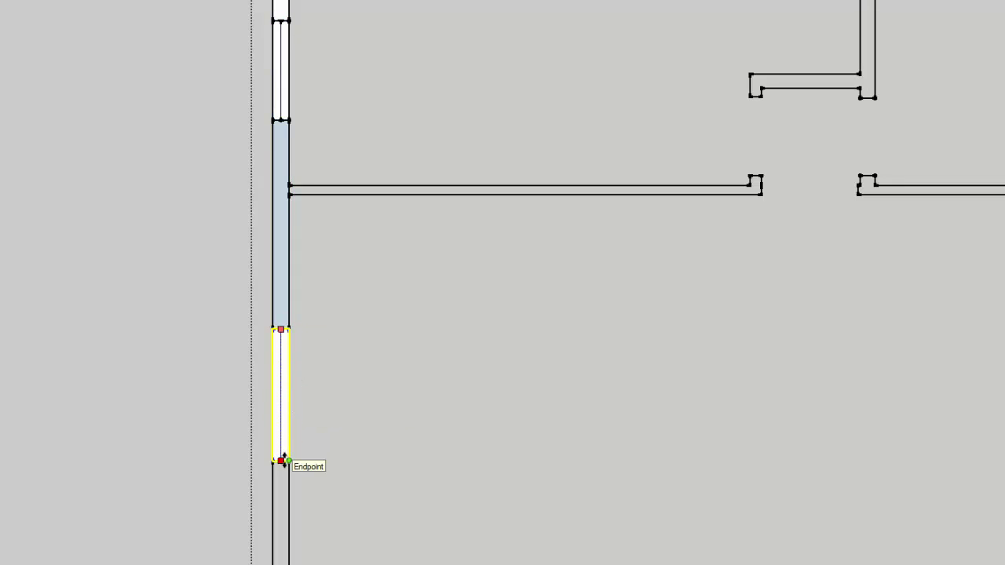
click(282, 461)
scroll(362, 385, down, 4)
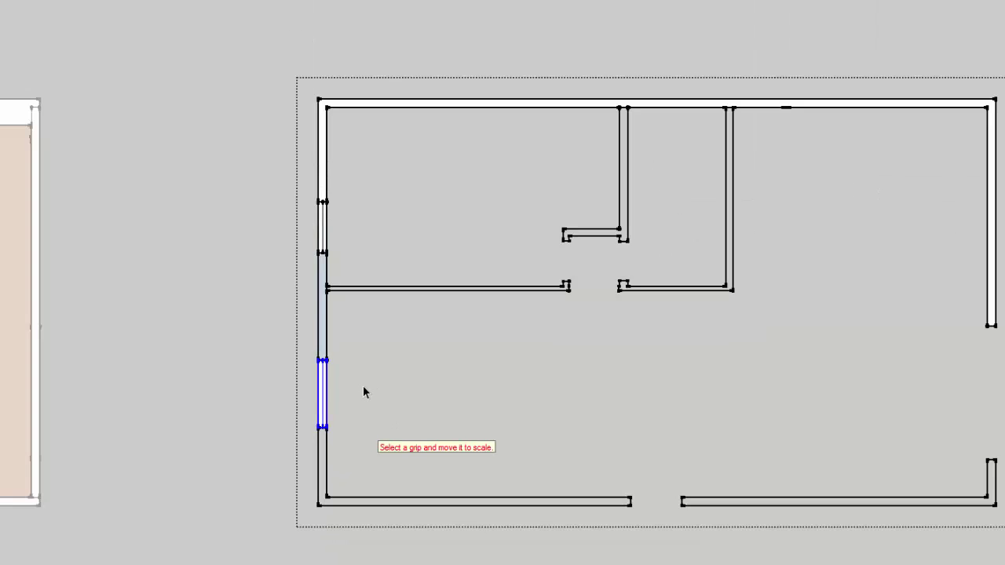
scroll(363, 392, down, 1)
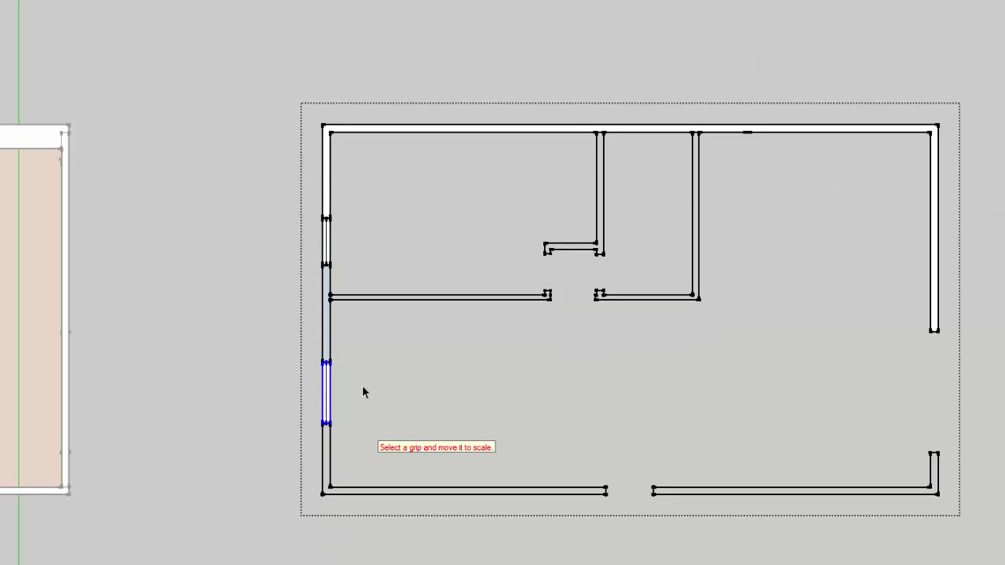
click(326, 424)
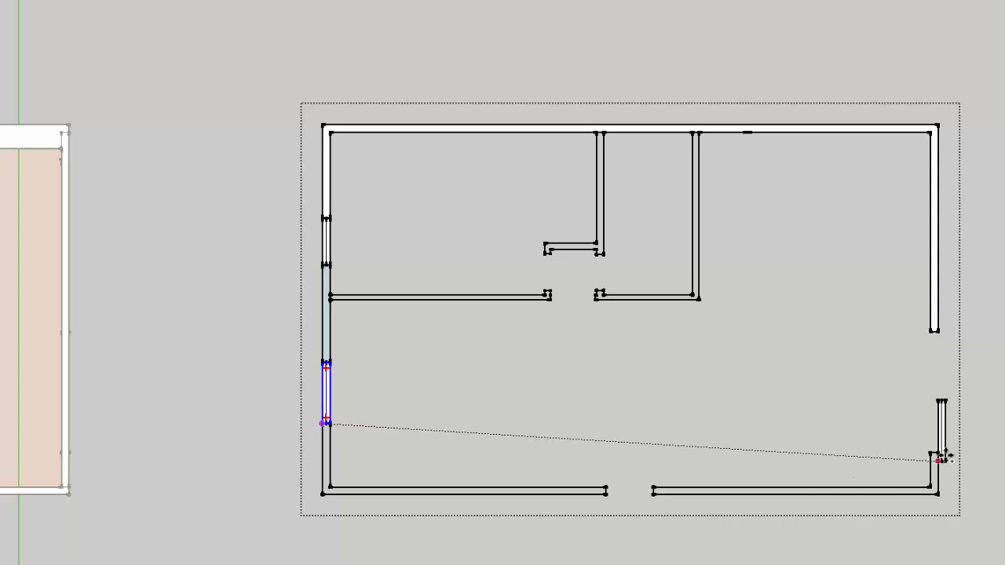
scroll(927, 463, up, 4)
click(926, 451)
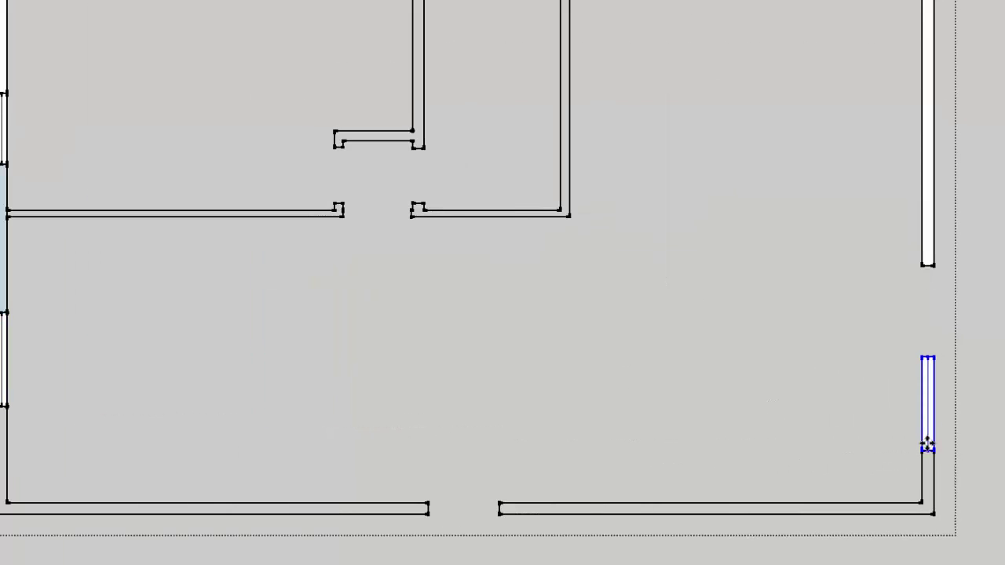
key(s)
click(929, 355)
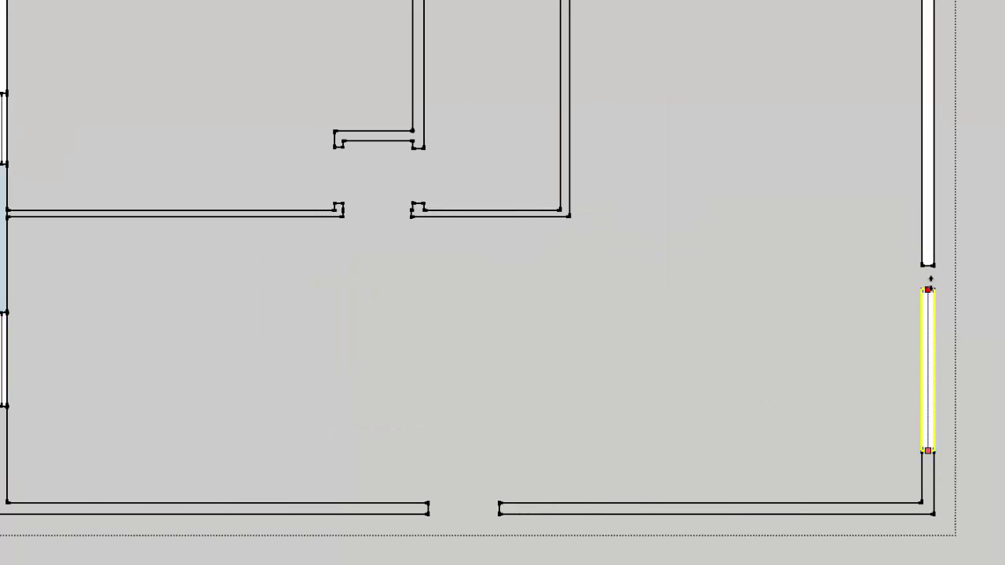
- Stretch the right-wall window to fit, then draw short lines closing each open wall end
click(929, 267)
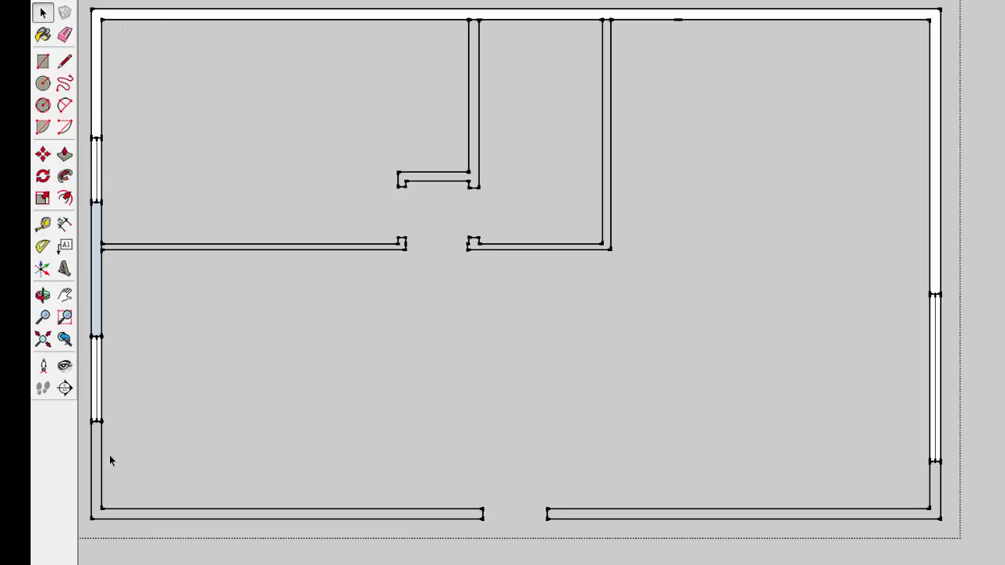
key(l)
click(91, 519)
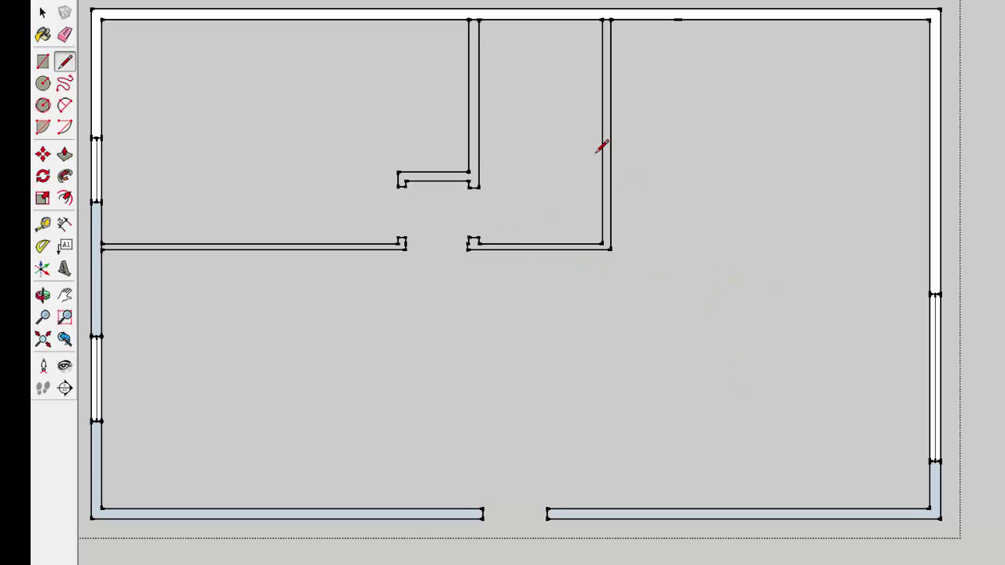
click(610, 19)
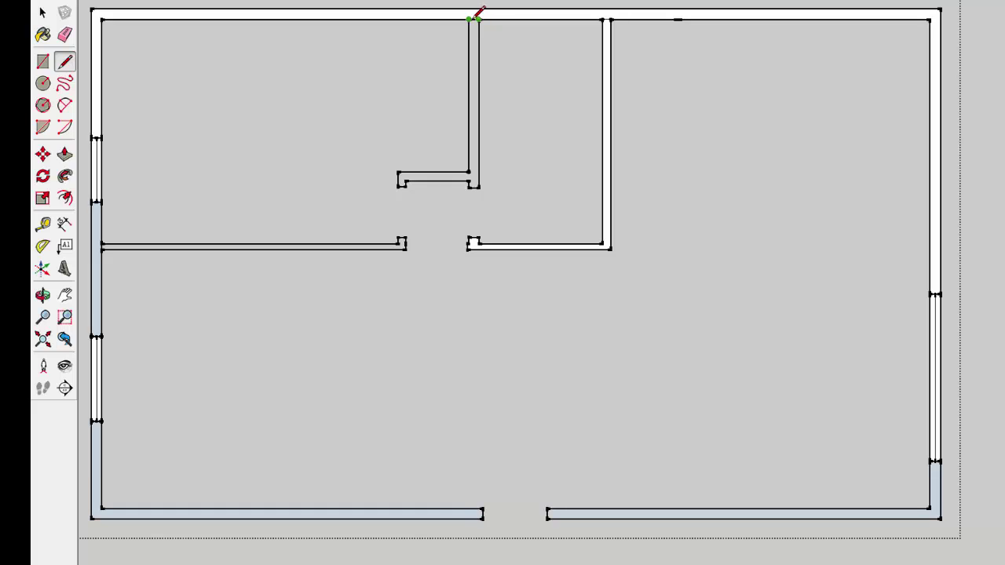
click(474, 19)
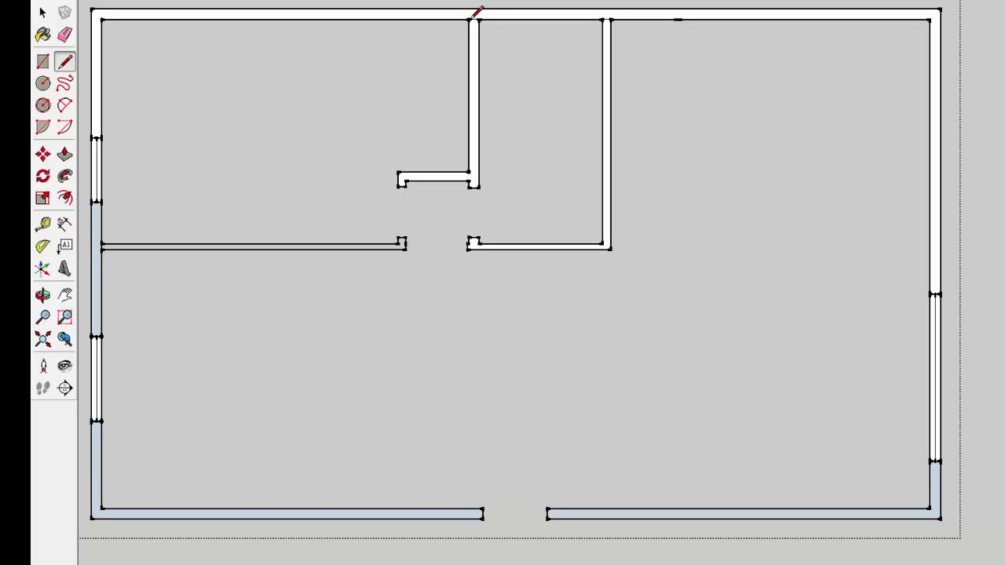
click(398, 238)
click(398, 244)
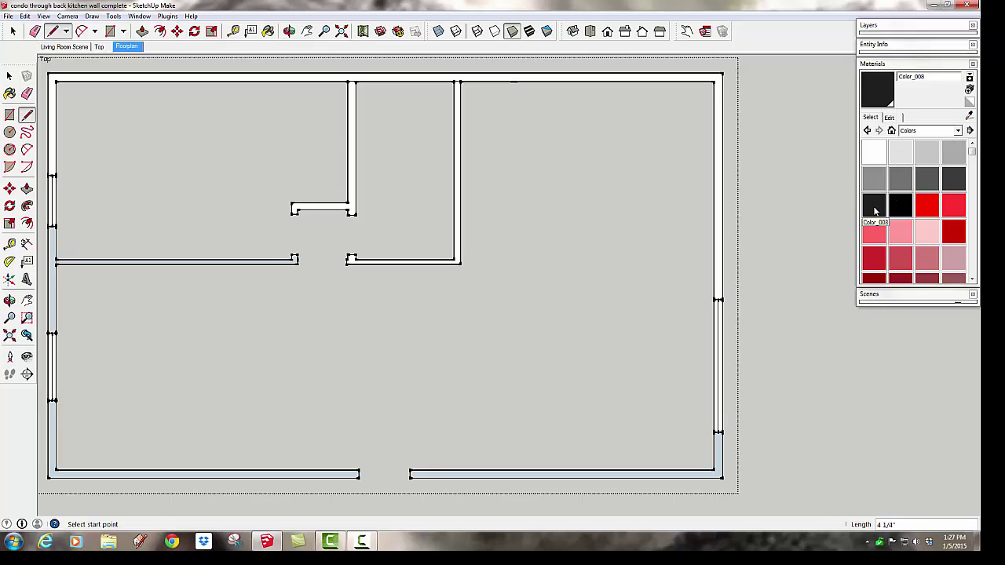
- Paint each outer wall, inner wall and window section dark grey with Color_007
click(875, 210)
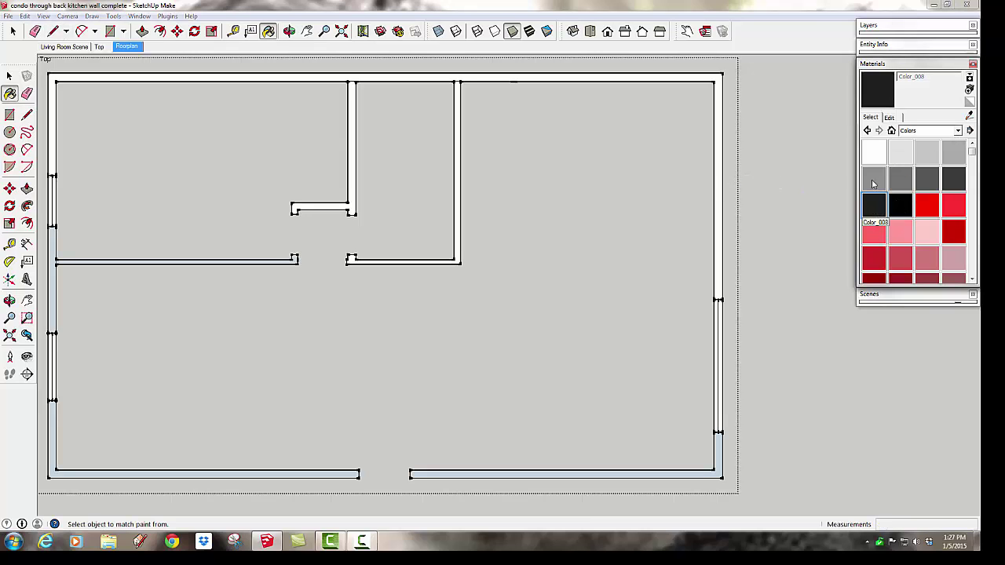
click(952, 179)
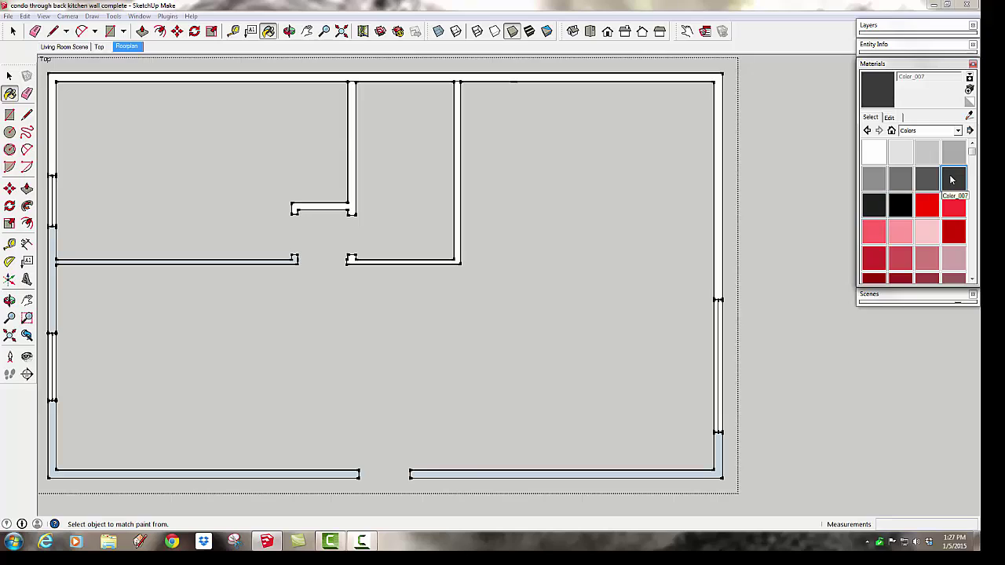
click(723, 167)
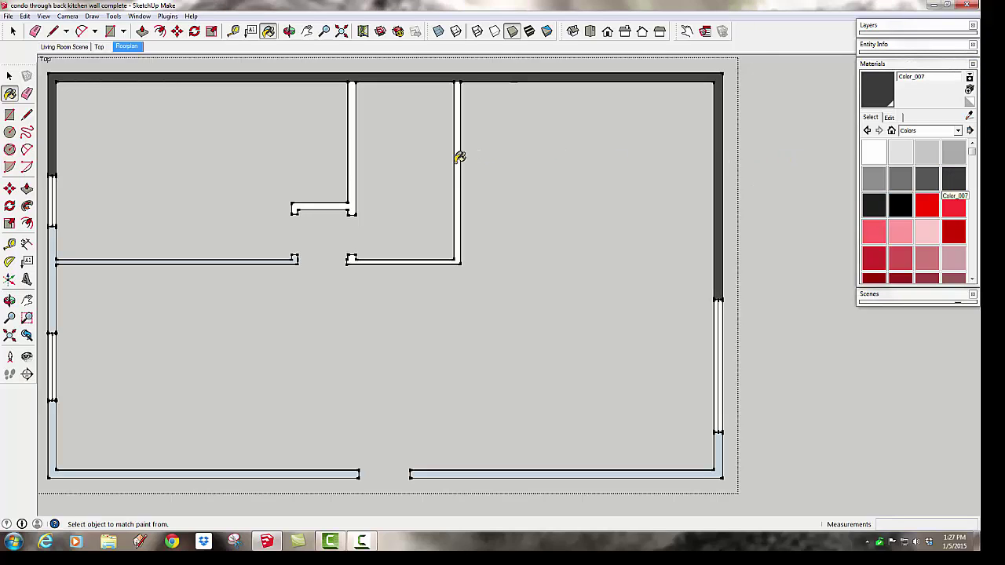
click(459, 158)
click(354, 163)
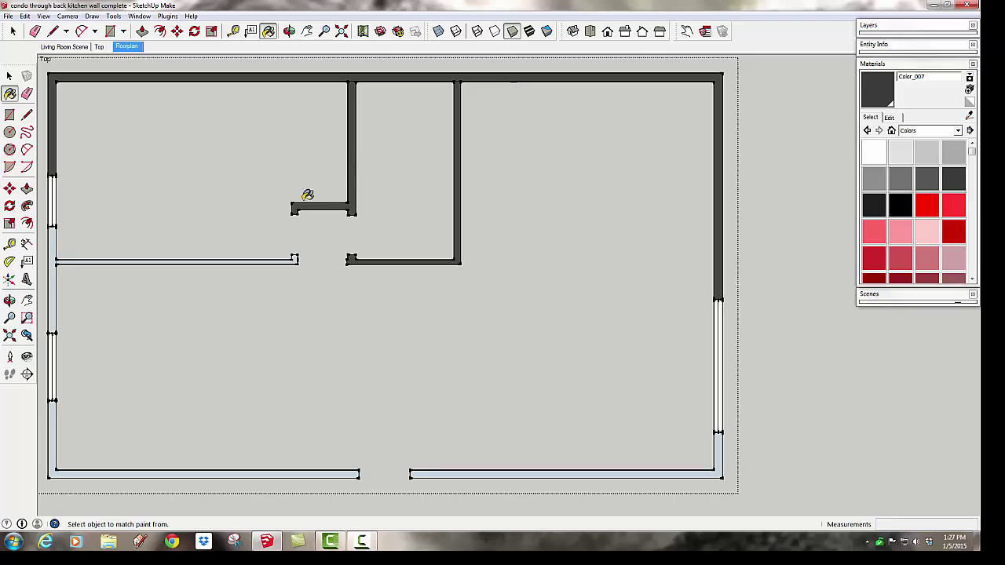
click(265, 259)
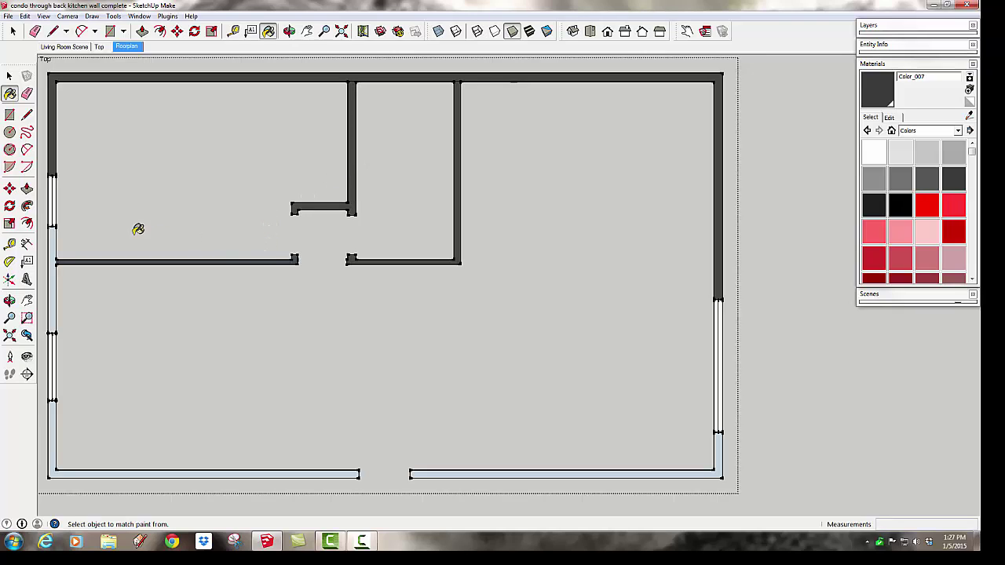
click(53, 233)
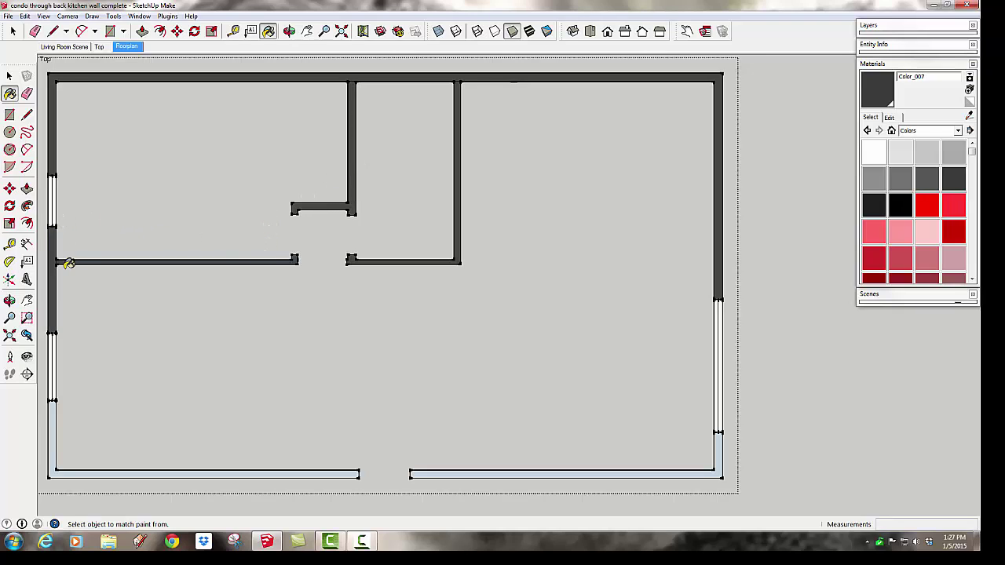
click(53, 209)
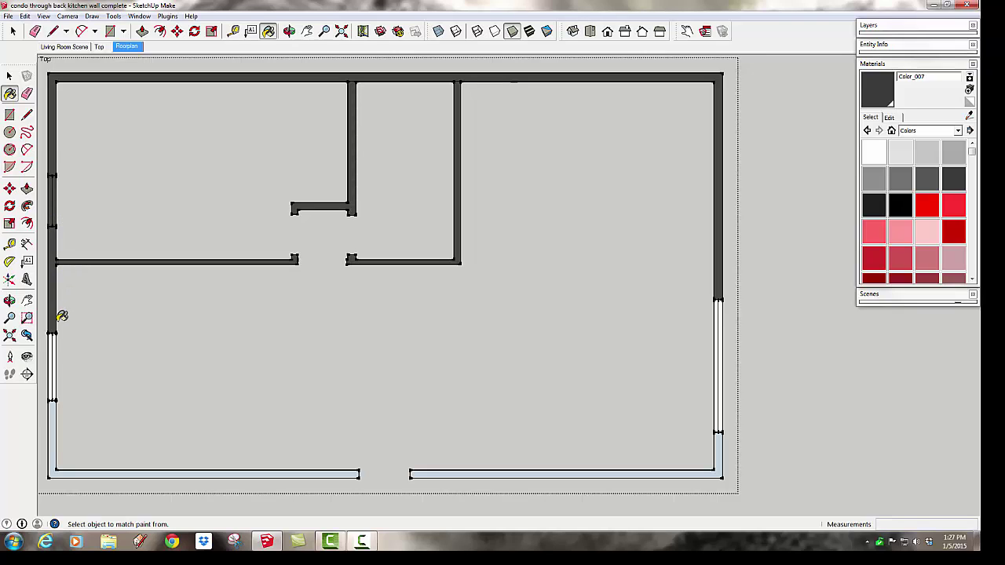
click(53, 345)
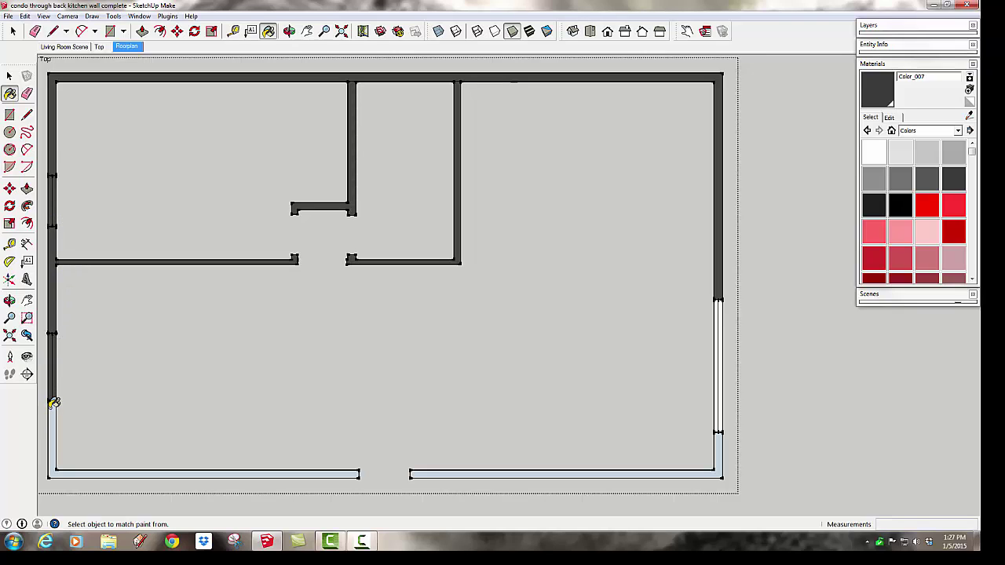
click(54, 403)
click(424, 473)
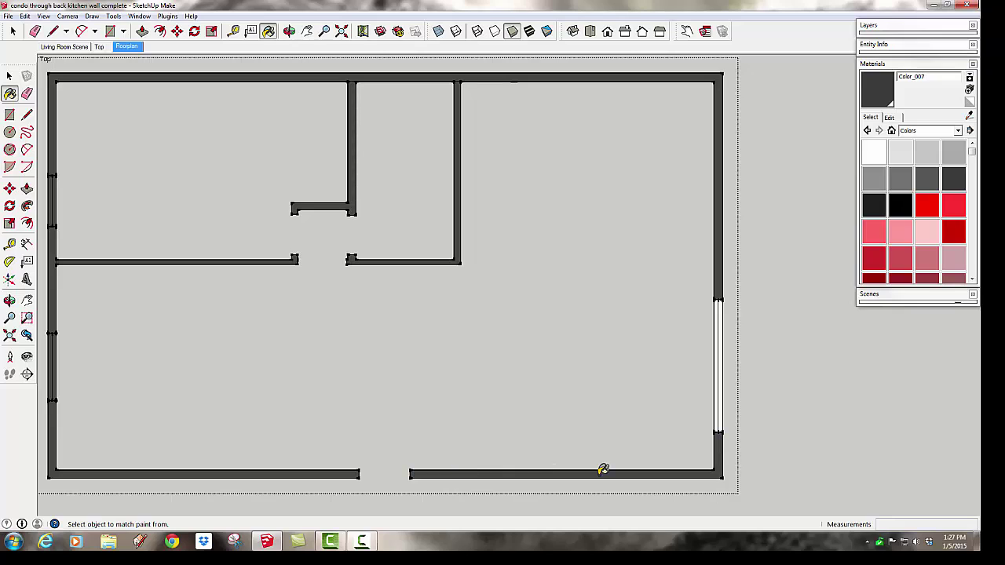
click(719, 392)
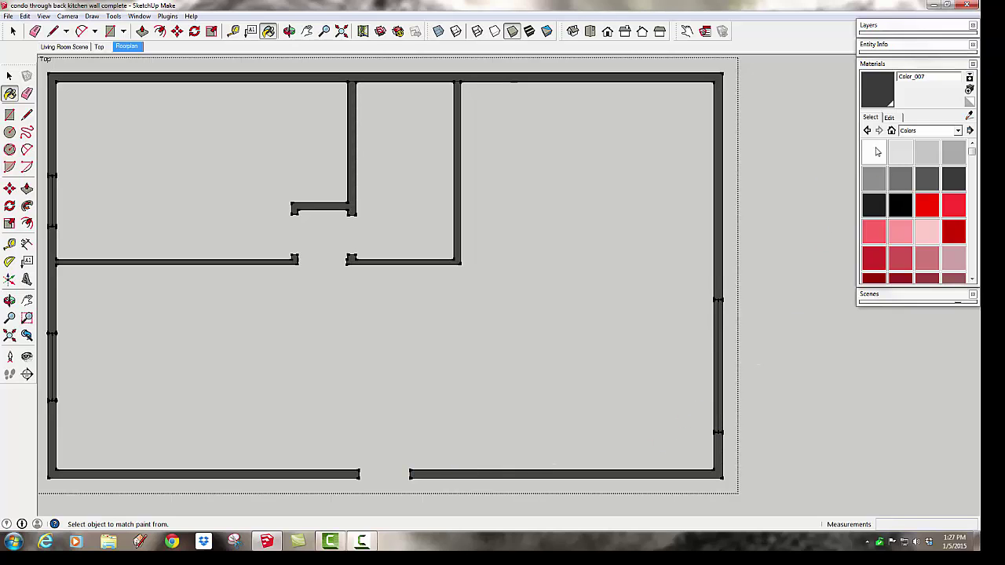
- Raise Color_007's HLS lightness from 22 to 36 in the Edit tab
click(890, 117)
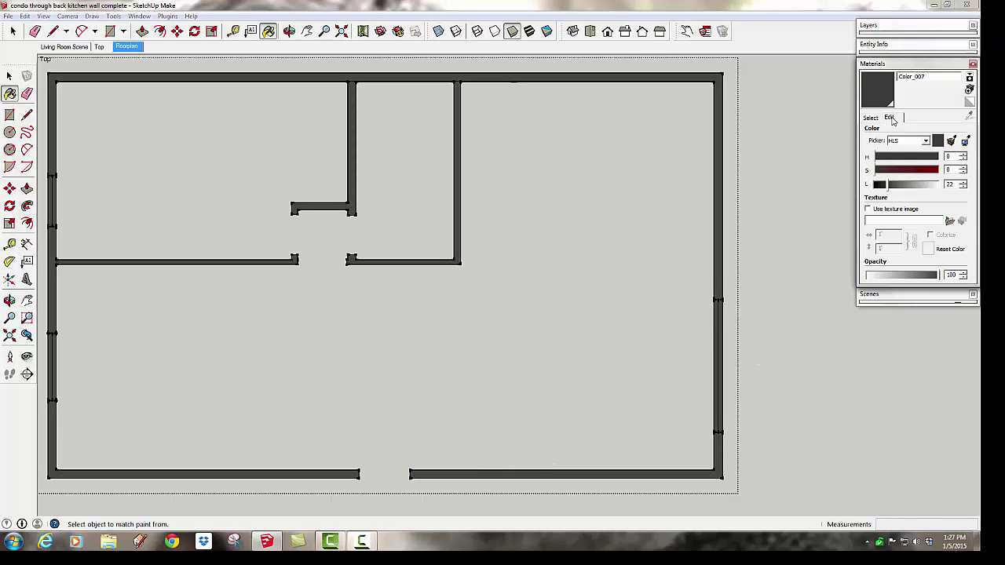
drag(889, 191, 897, 189)
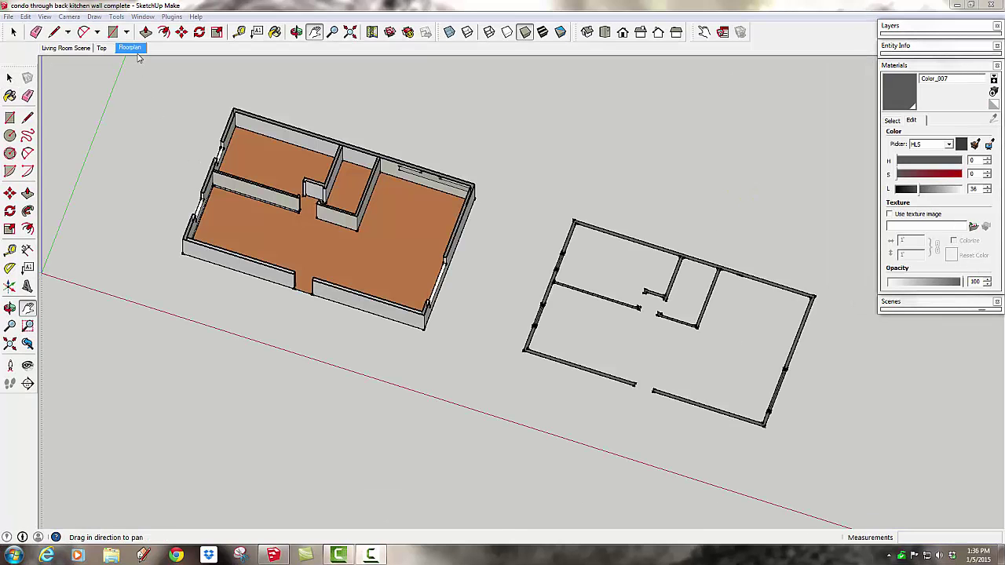
- Move the grey wall outline so its lower-left corner snaps onto the orange plan's corner
click(132, 48)
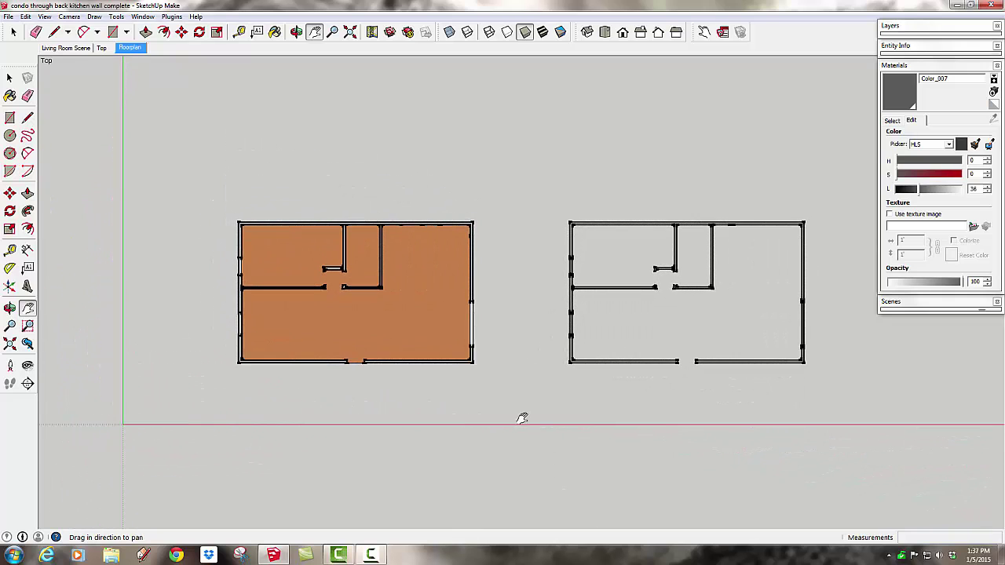
right_click(560, 373)
click(578, 382)
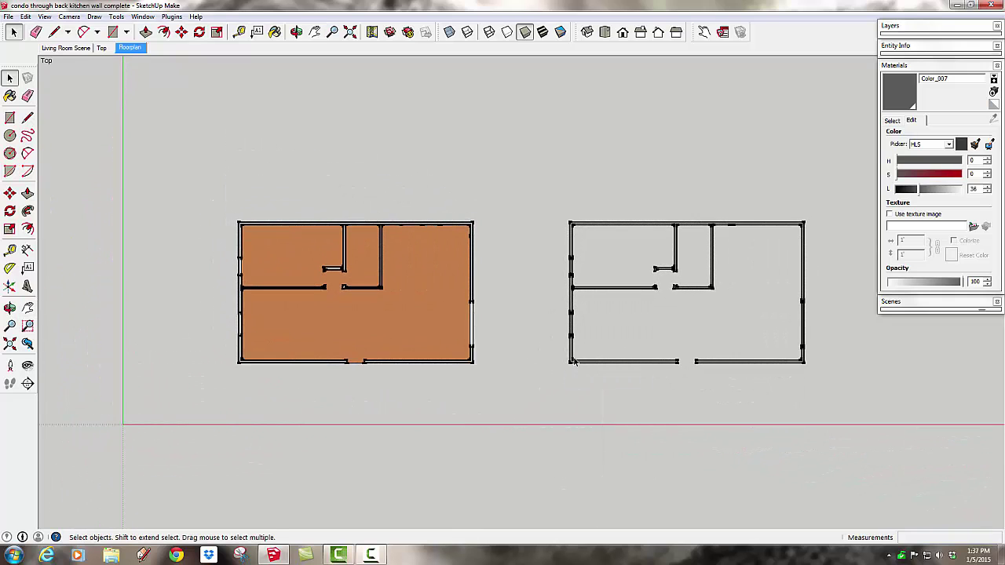
click(576, 368)
key(m)
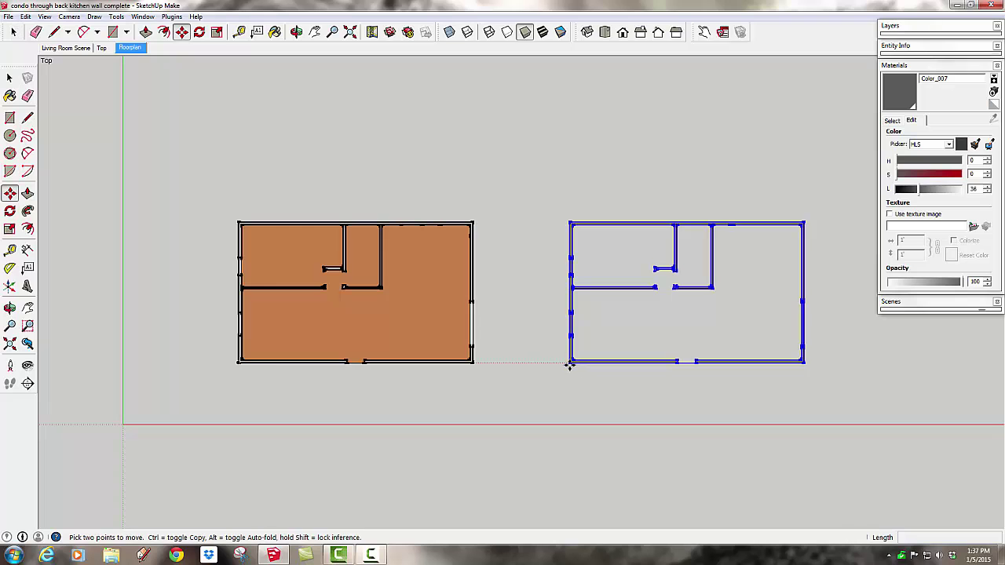
click(571, 363)
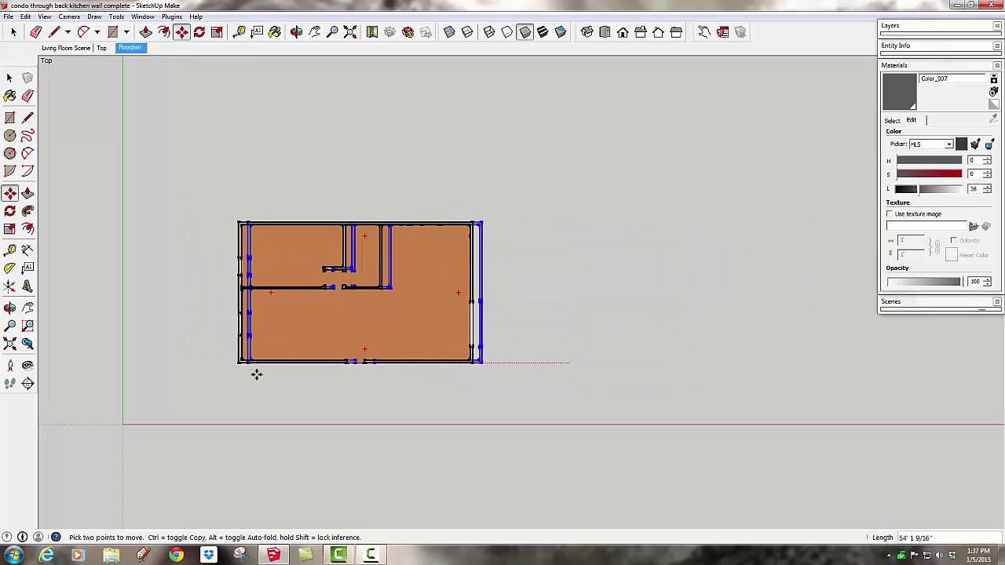
scroll(246, 364, up, 4)
scroll(240, 358, up, 2)
click(224, 354)
- Lift the outline up onto the wall tops and return to the Floorplan scene
scroll(298, 415, down, 4)
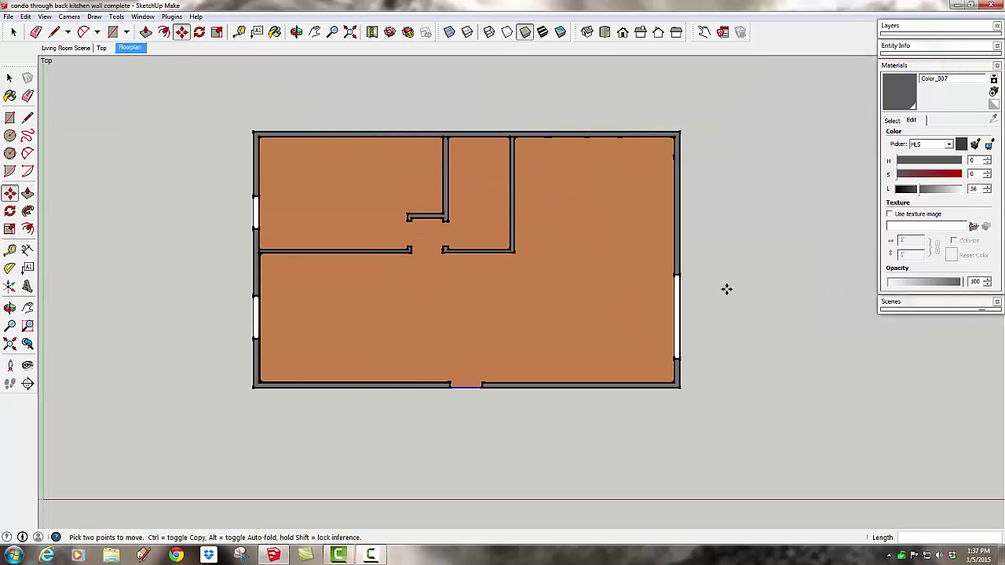
scroll(295, 414, up, 2)
middle_drag(270, 294, 79, 105)
scroll(228, 264, up, 2)
scroll(236, 270, up, 1)
click(220, 296)
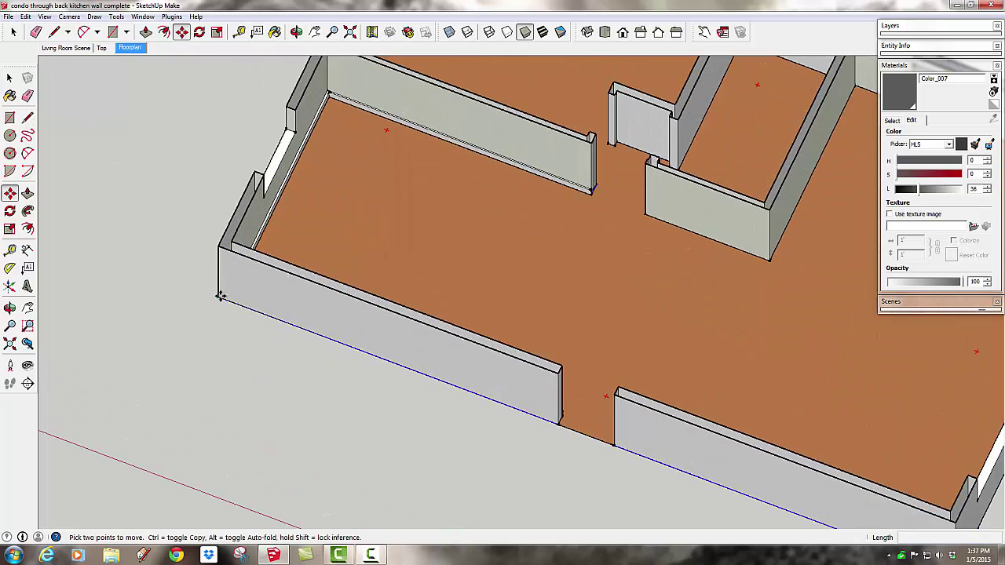
click(219, 248)
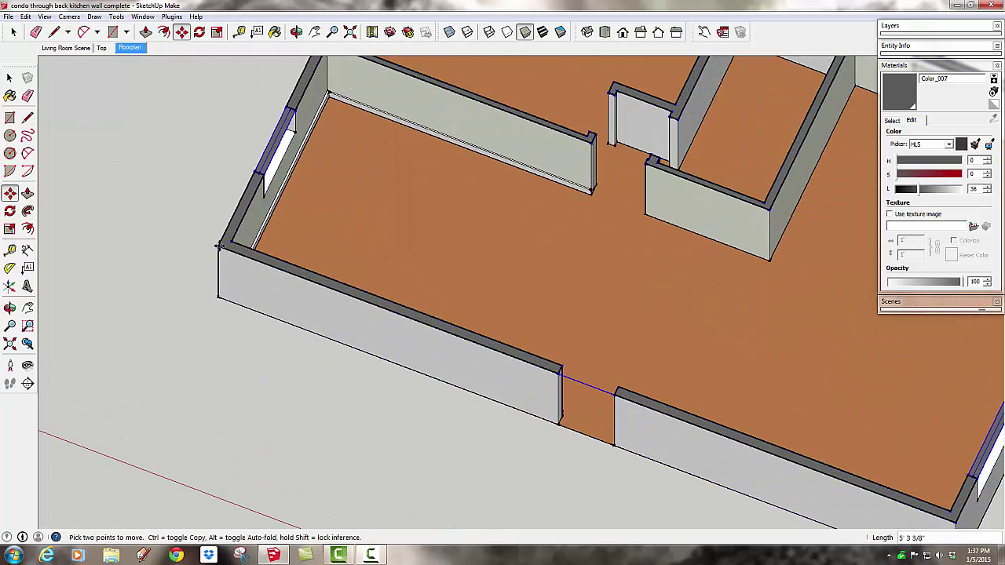
middle_drag(210, 190, 287, 153)
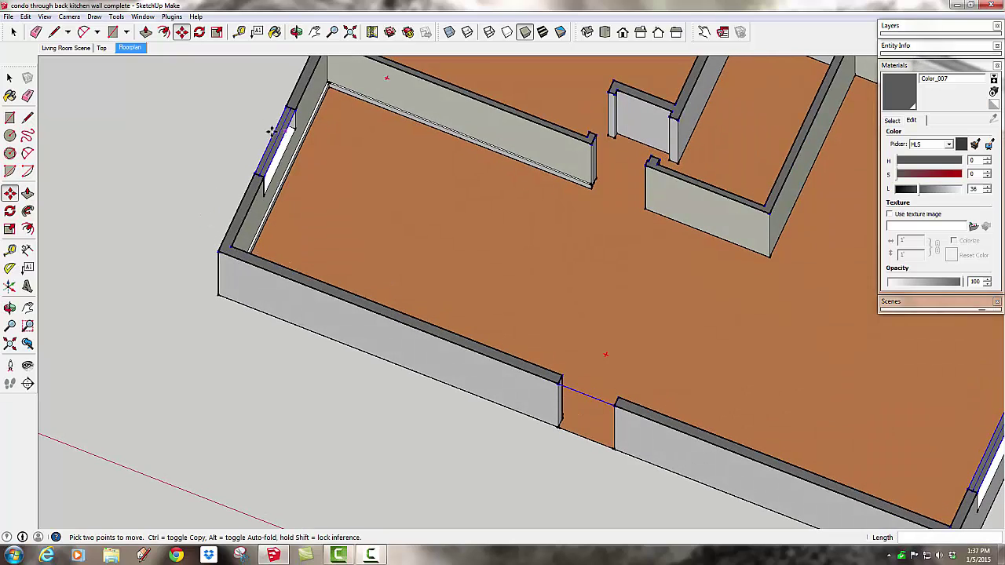
click(130, 49)
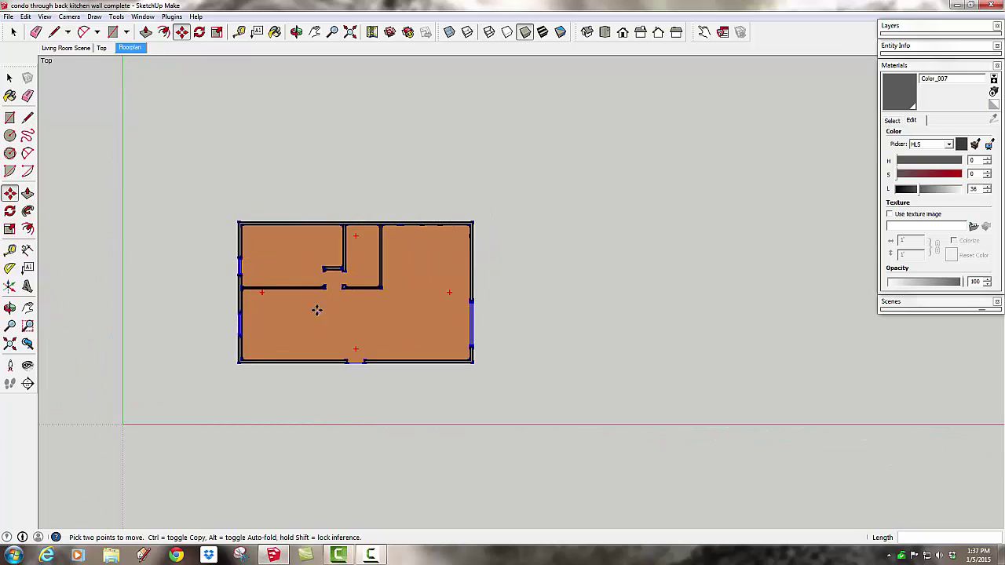
- Inspect the finished grey-walled plan from a slightly tilted view, then bring up the File menu
scroll(316, 309, up, 4)
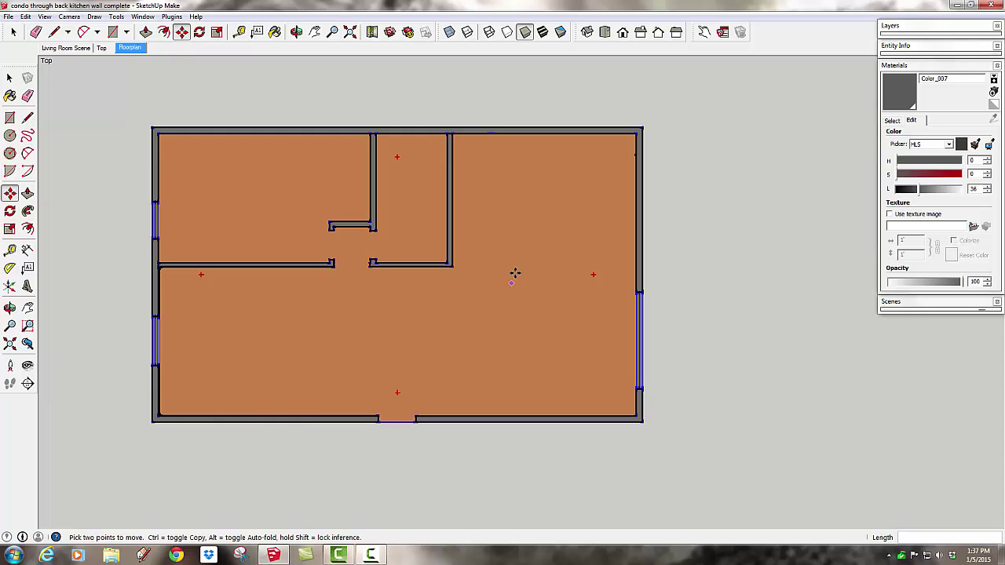
click(528, 191)
key(space)
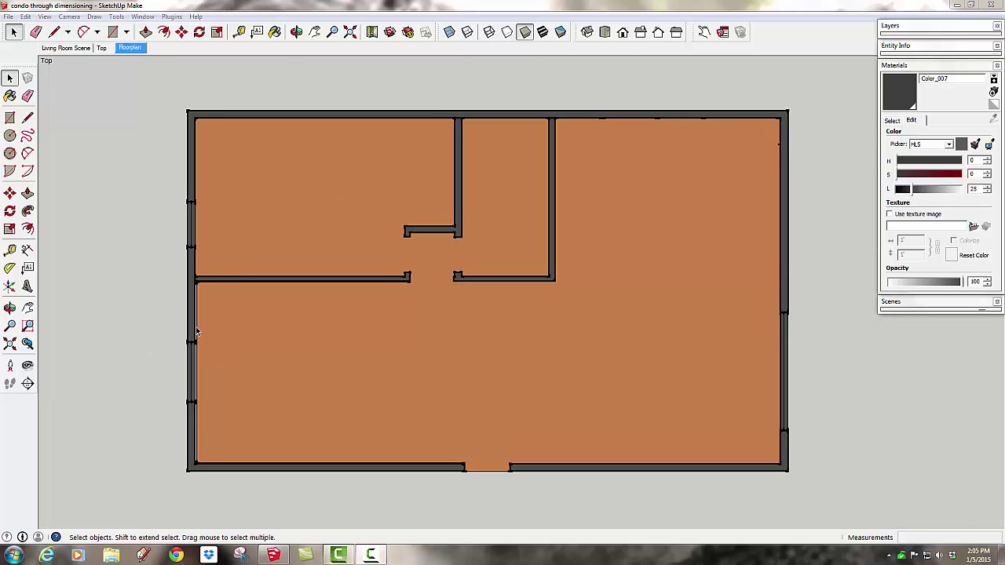
mouse_move(196, 332)
middle_down()
mouse_move(195, 341)
mouse_move(203, 323)
middle_up()
scroll(221, 297, up, 5)
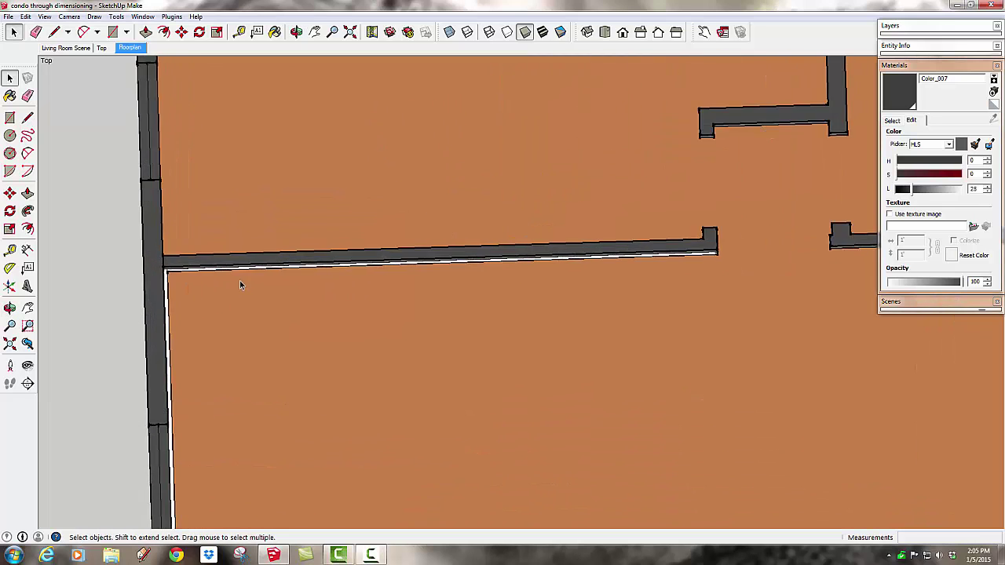
scroll(239, 285, down, 5)
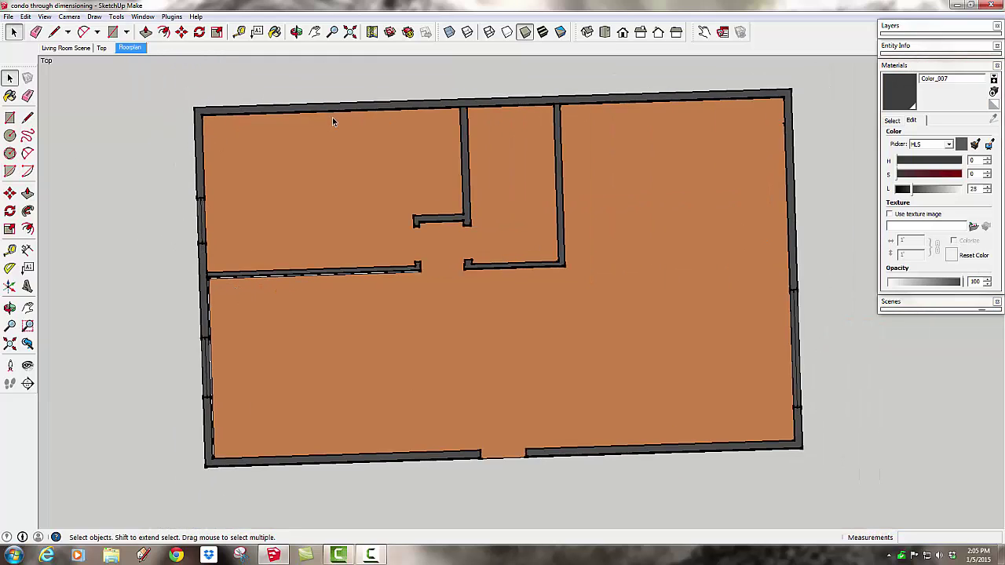
click(8, 16)
- Save the model as 'condo for dimensioning', replacing 'through' in the old name
click(36, 69)
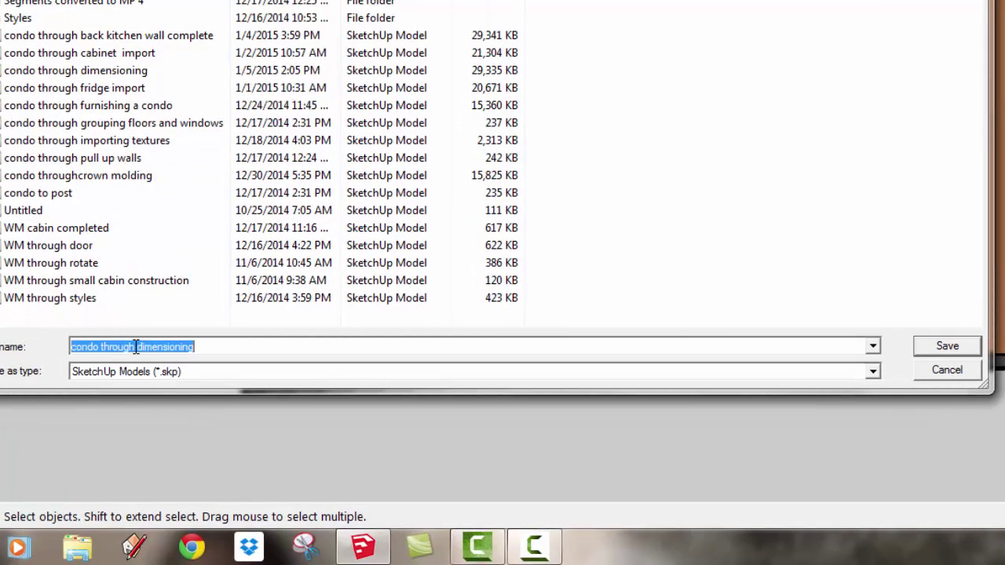
drag(136, 347, 104, 354)
text(for)
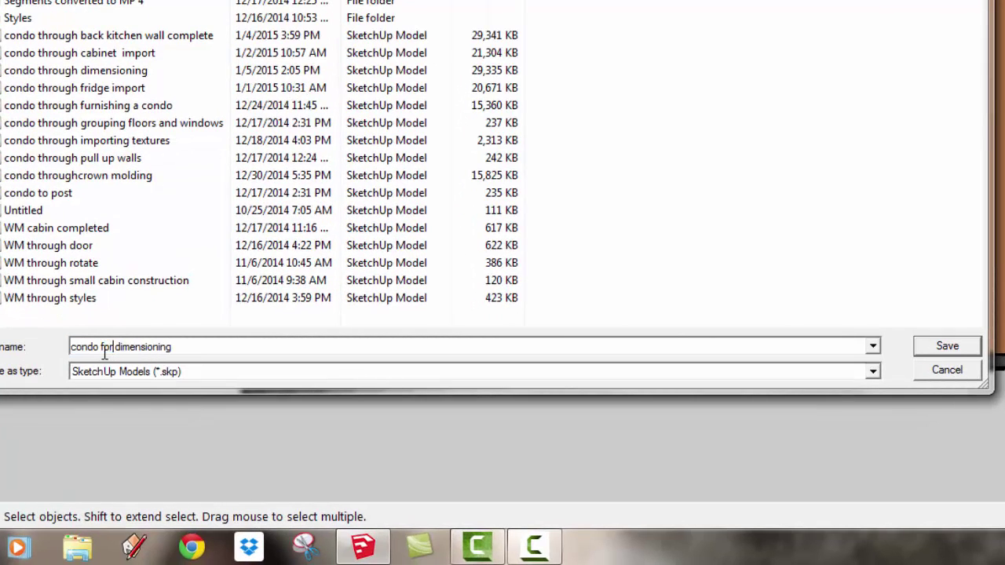
click(950, 347)
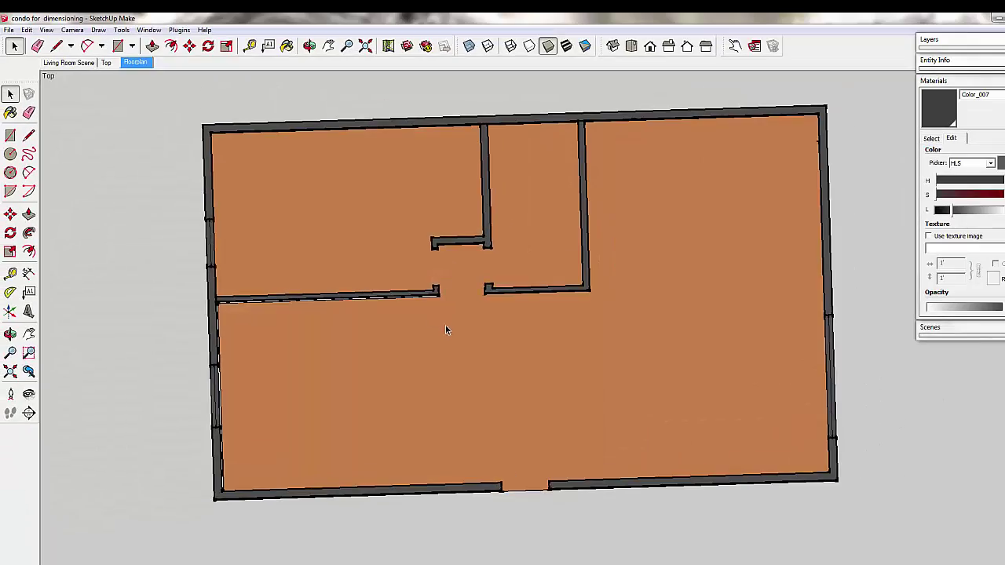
scroll(445, 325, up, 3)
mouse_move(438, 295)
middle_down()
mouse_move(321, 170)
mouse_move(443, 307)
middle_up()
- Erase the baseboard's bottom edge and face-splitting line at the first corner
scroll(443, 306, up, 3)
scroll(439, 314, down, 2)
key(e)
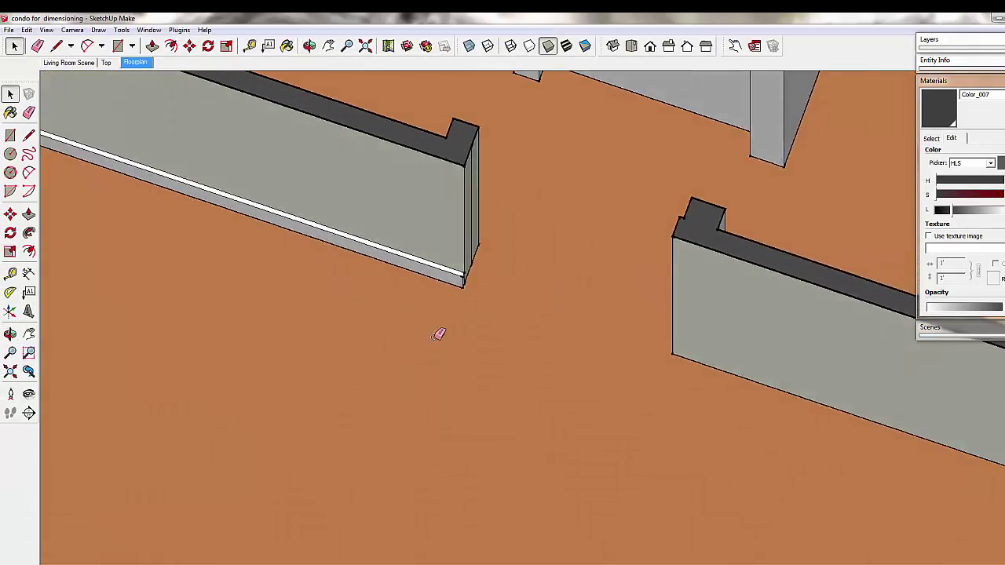
scroll(469, 282, up, 3)
click(462, 274)
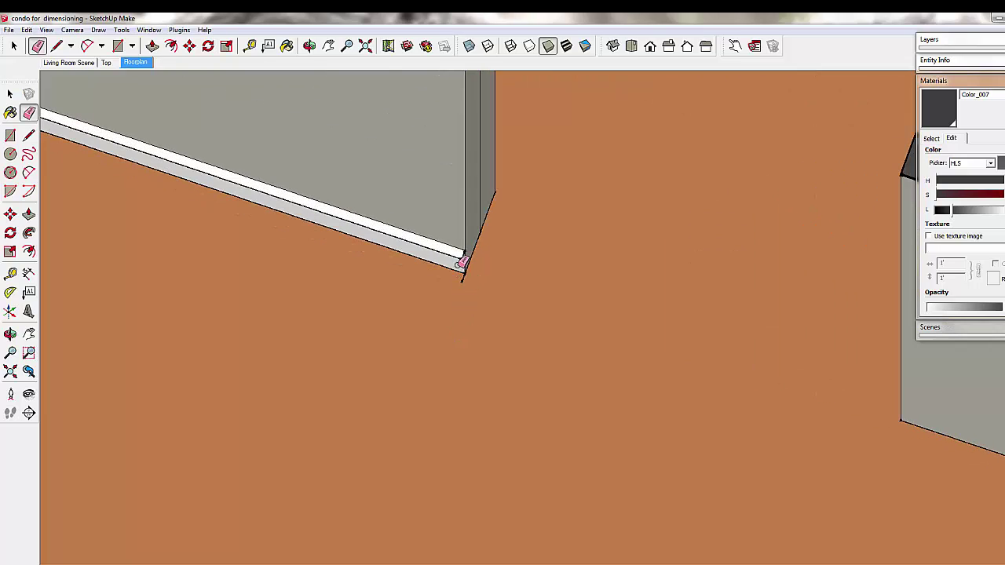
click(463, 257)
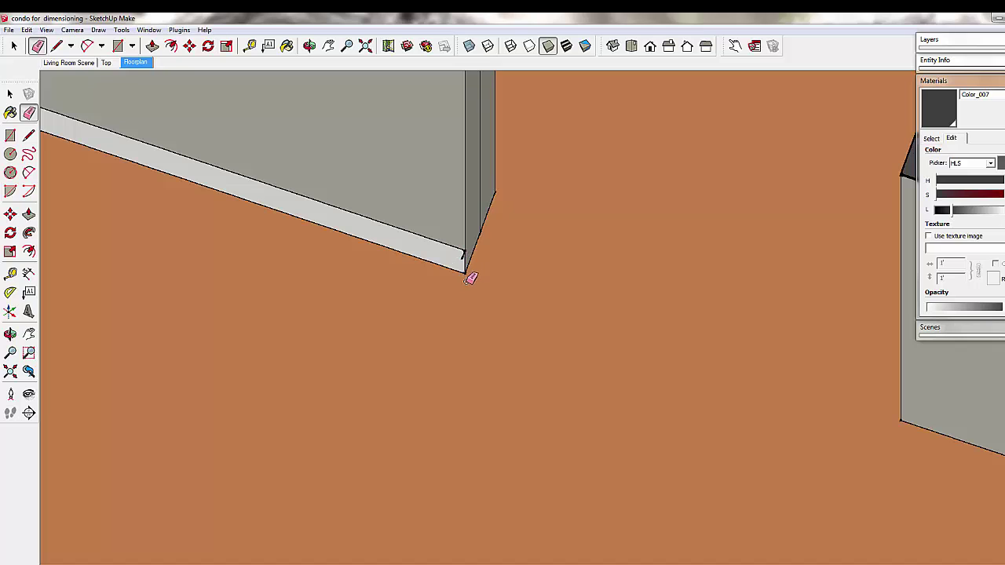
scroll(464, 259, down, 5)
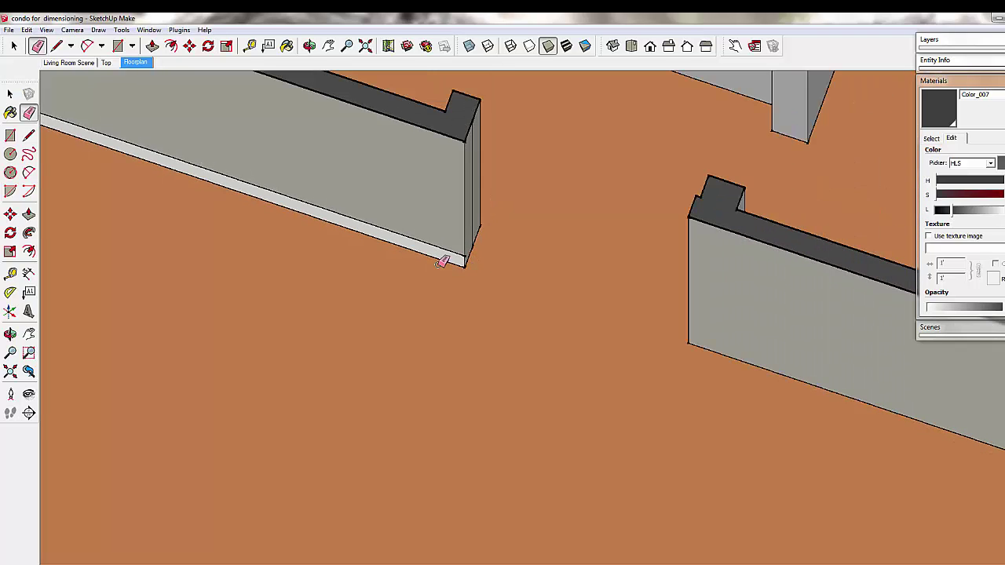
- Erase the skirting-top, floor and vertical stray edges at the next skirting corner
shift+middle_drag(247, 267, 601, 290)
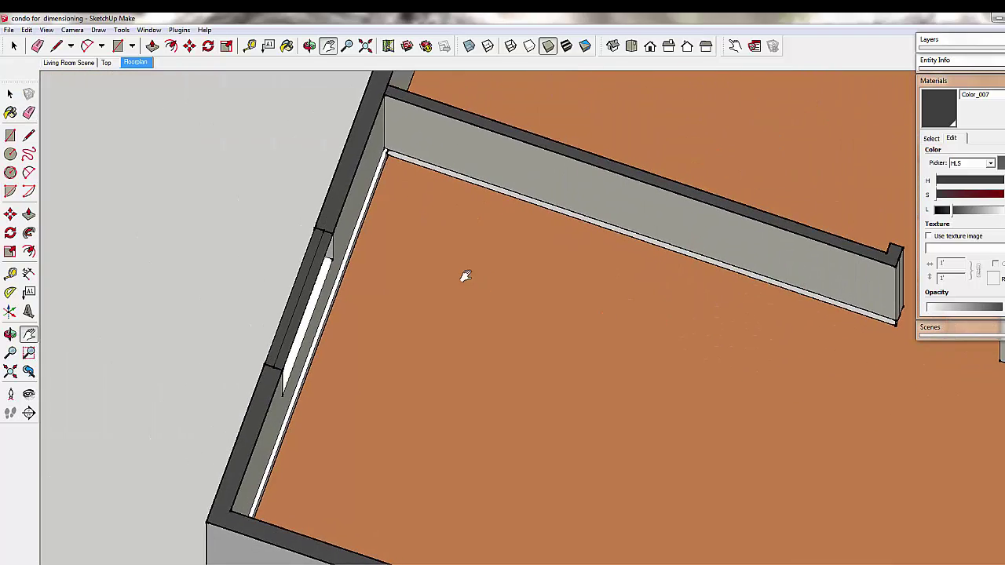
right_click(429, 249)
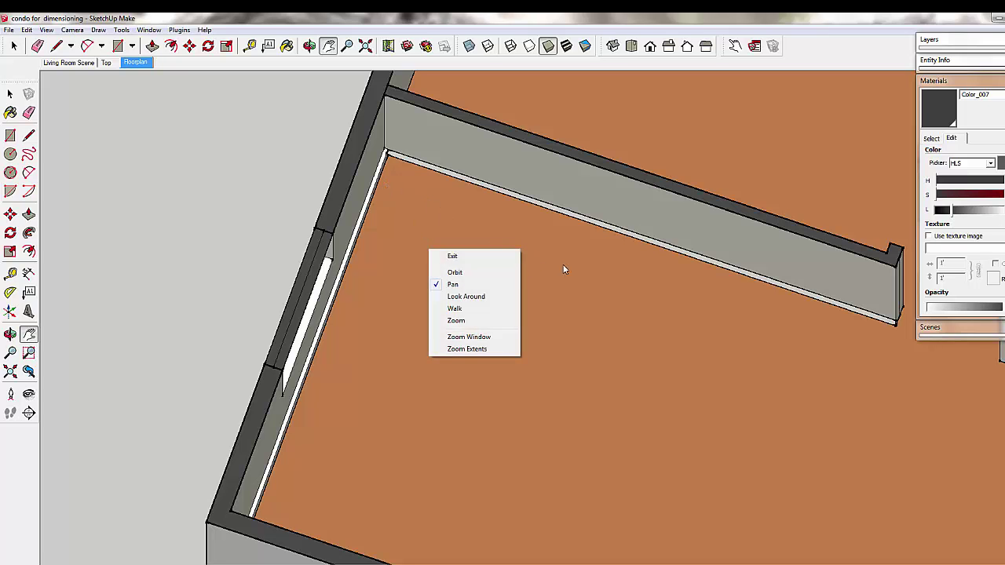
click(475, 270)
mouse_move(475, 271)
mouse_down()
mouse_move(563, 220)
mouse_move(358, 72)
mouse_up()
key(e)
scroll(573, 355, up, 2)
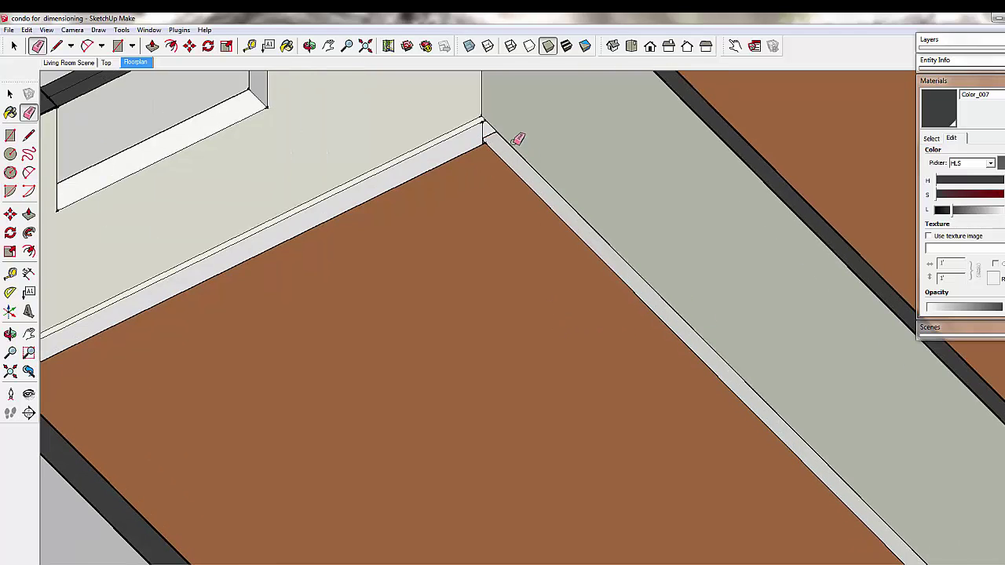
mouse_move(470, 146)
middle_down()
mouse_move(449, 150)
mouse_move(537, 193)
mouse_move(448, 143)
middle_up()
click(440, 144)
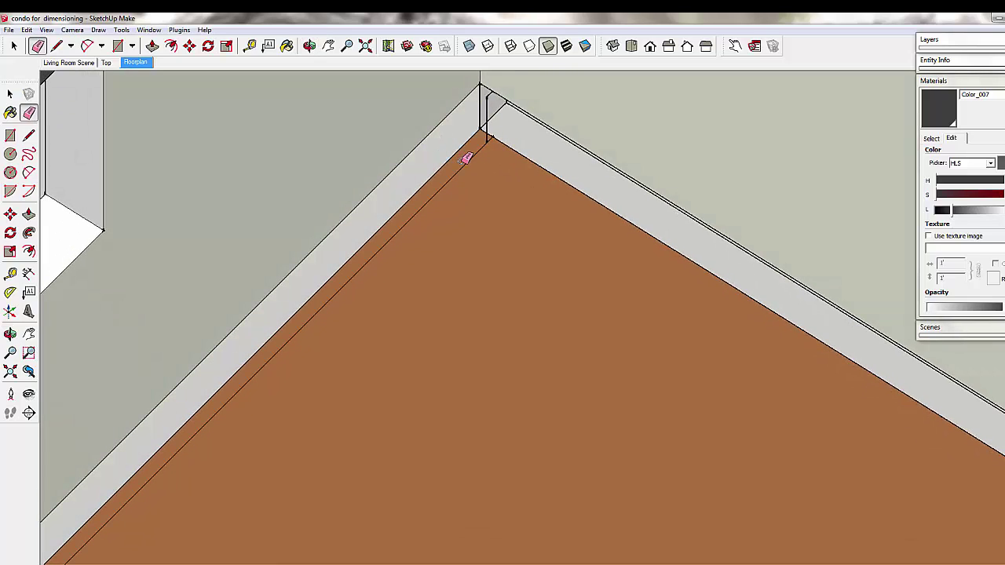
click(471, 162)
drag(488, 138, 490, 95)
scroll(496, 173, down, 5)
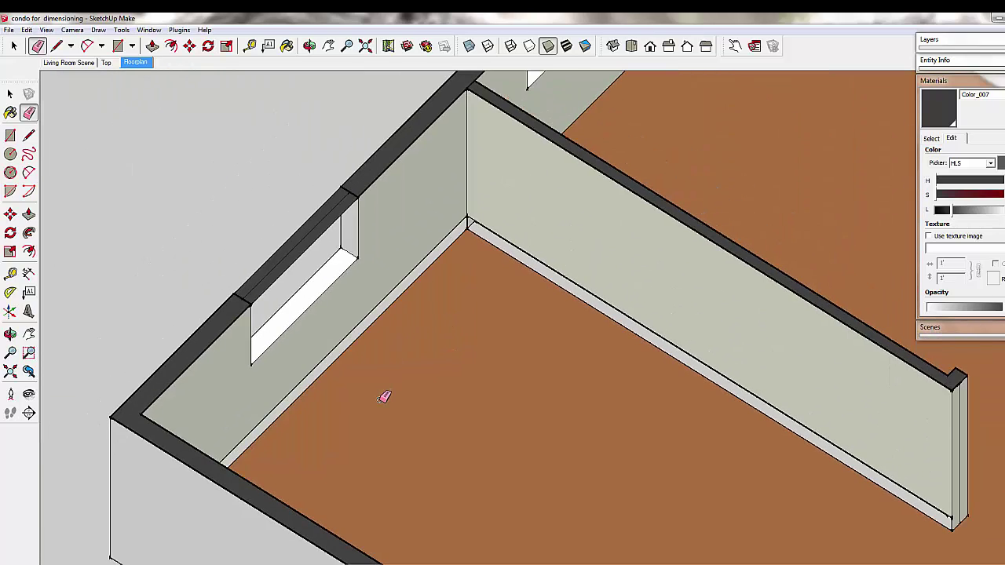
- Erase the left skirting corner edges and the baseboard's short end edge by the wall
middle_drag(384, 397, 303, 174)
scroll(299, 170, up, 5)
scroll(293, 167, up, 3)
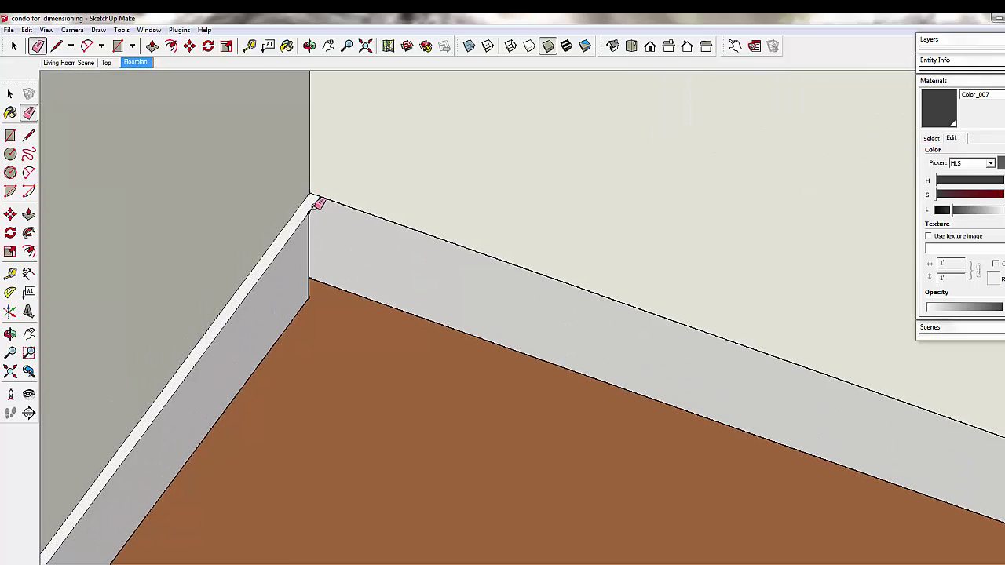
click(317, 204)
click(313, 210)
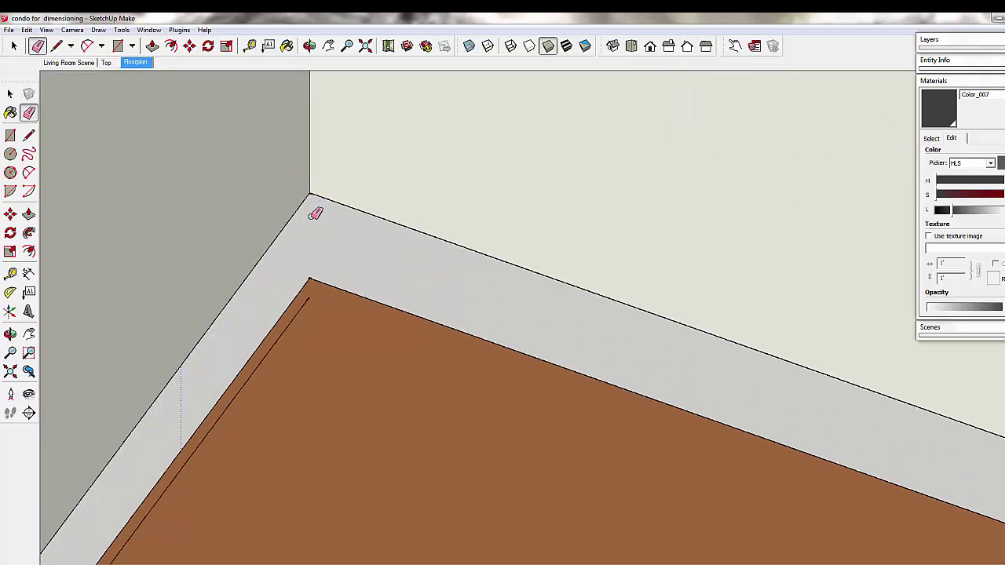
click(306, 304)
scroll(308, 303, down, 4)
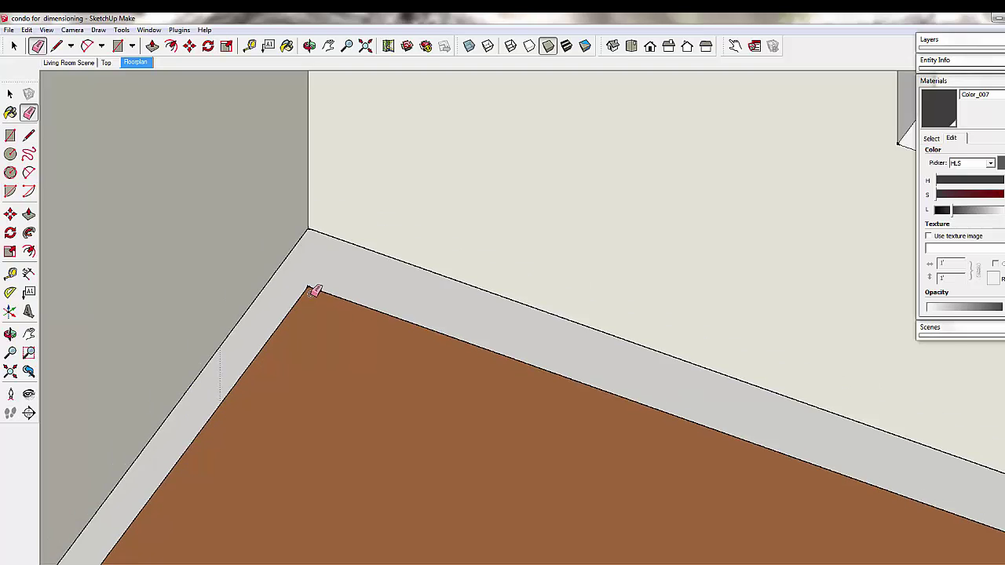
scroll(304, 365, down, 5)
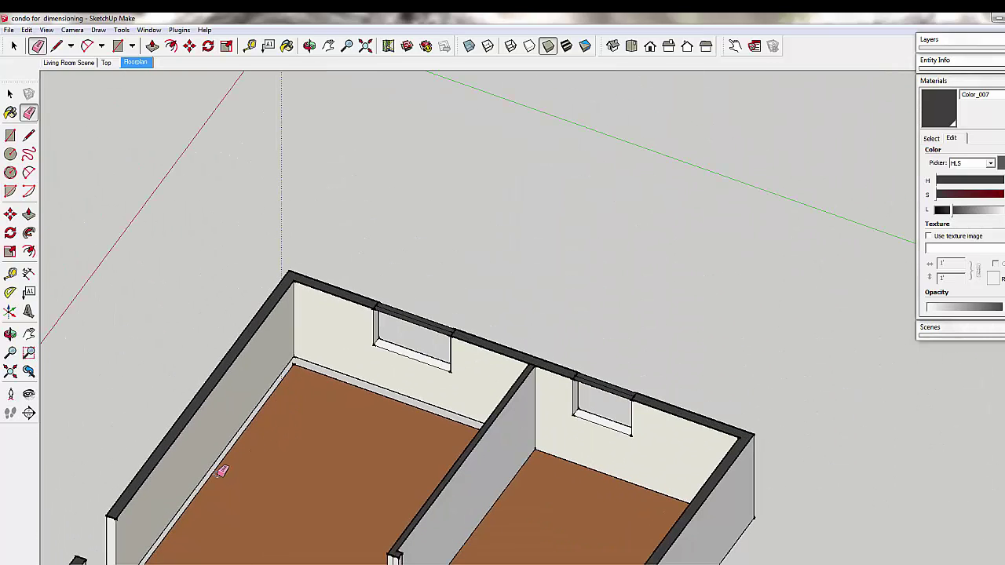
key(h)
scroll(227, 475, up, 8)
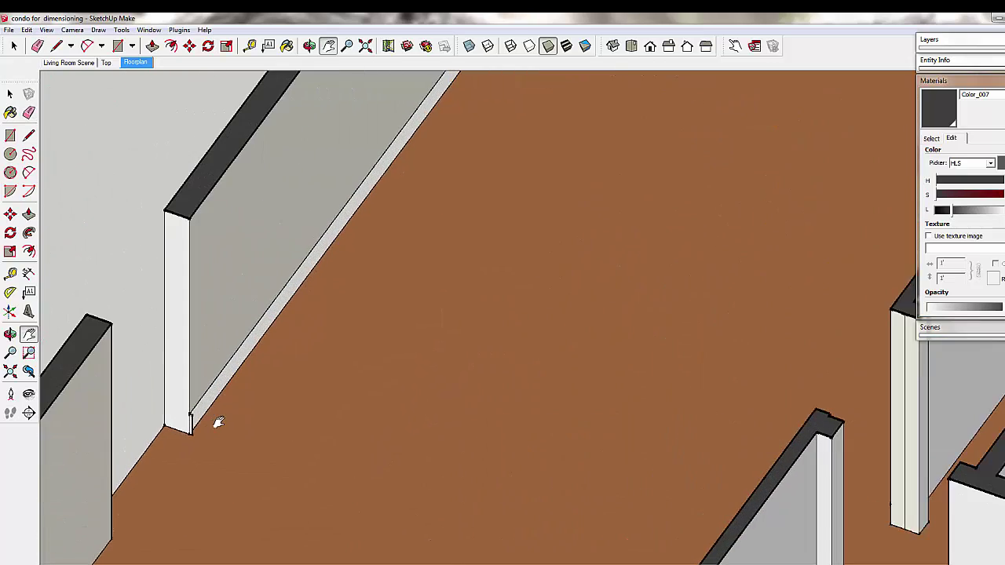
scroll(216, 424, up, 3)
key(e)
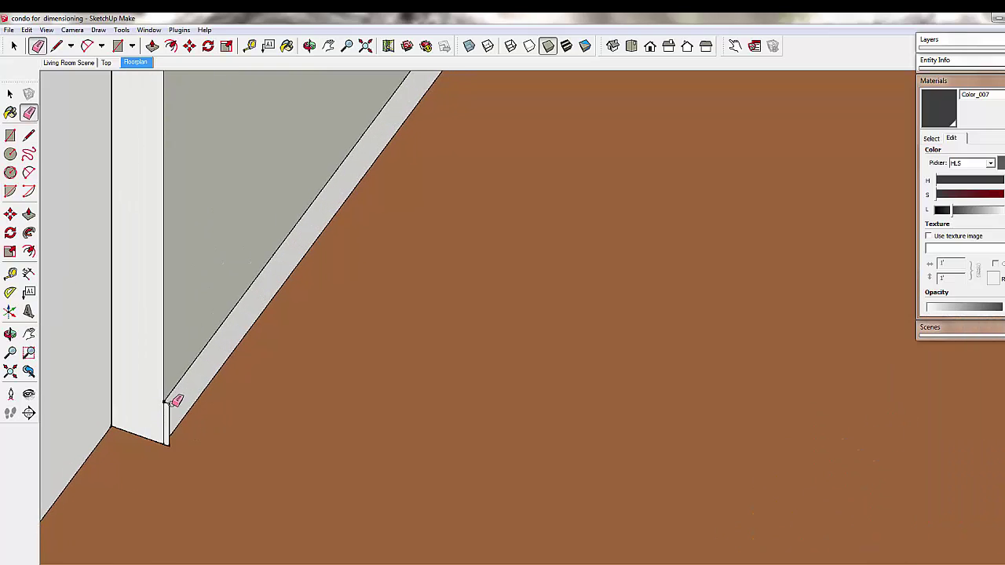
click(167, 404)
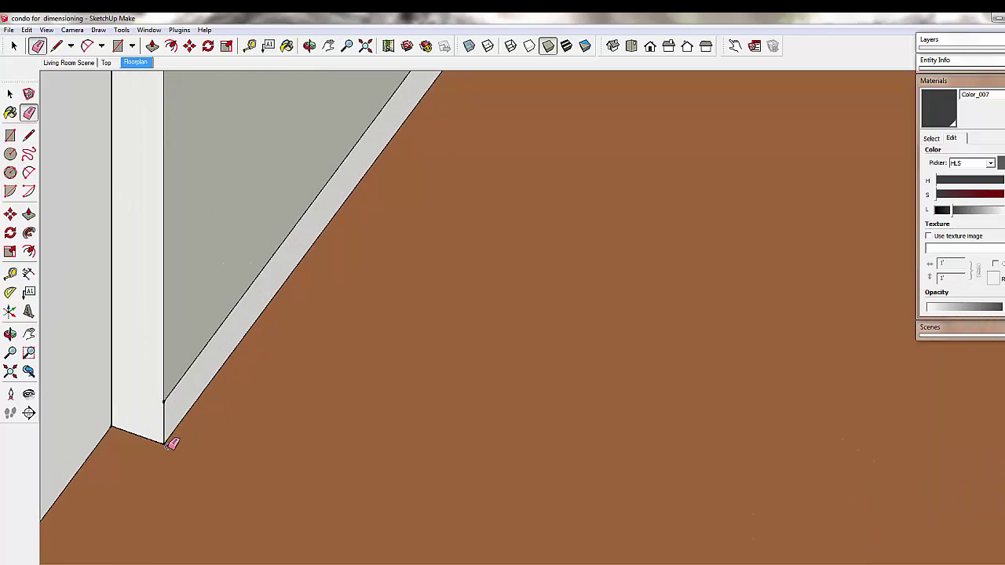
- Paint the brown floor white with the white material swatch
key(space)
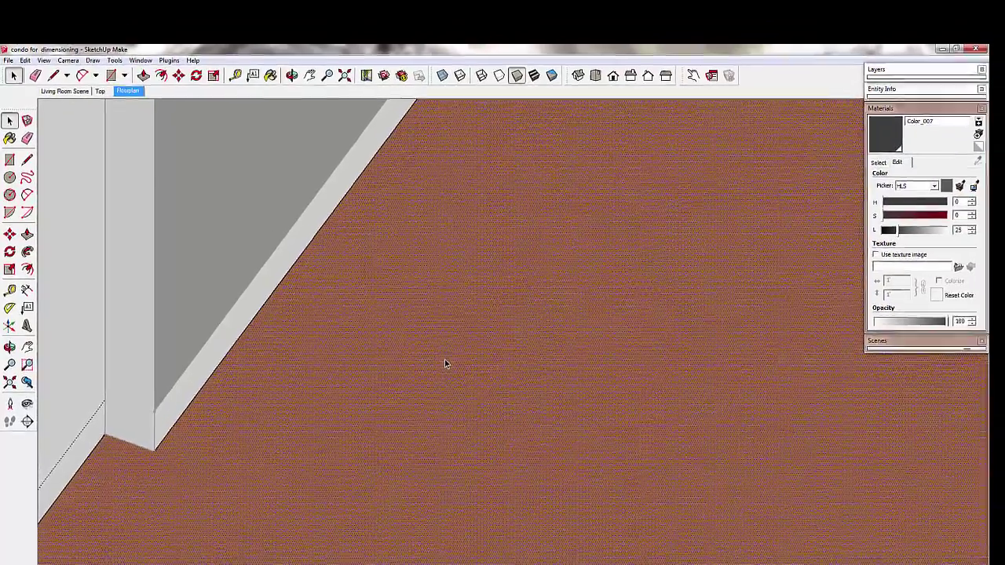
click(876, 164)
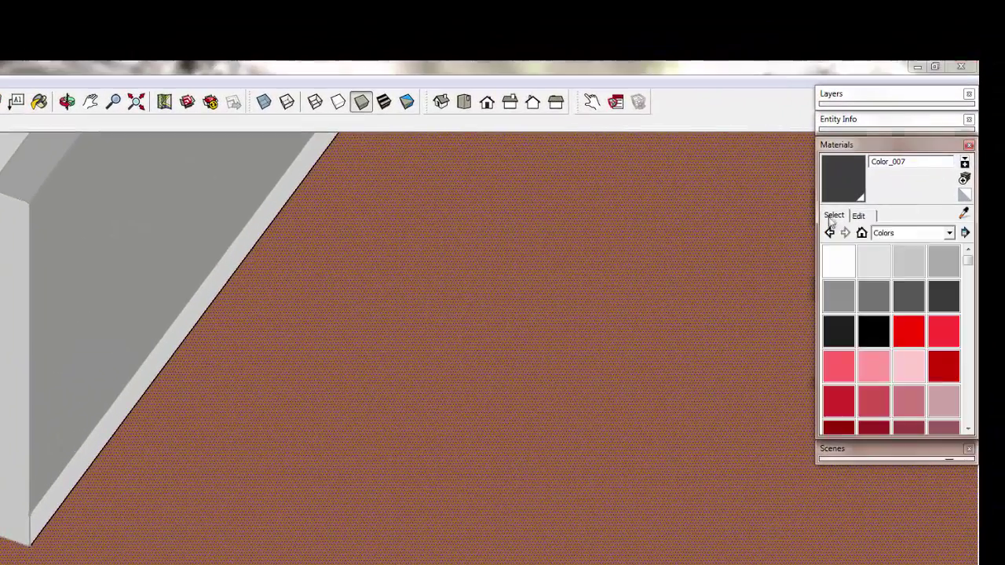
click(844, 269)
click(574, 301)
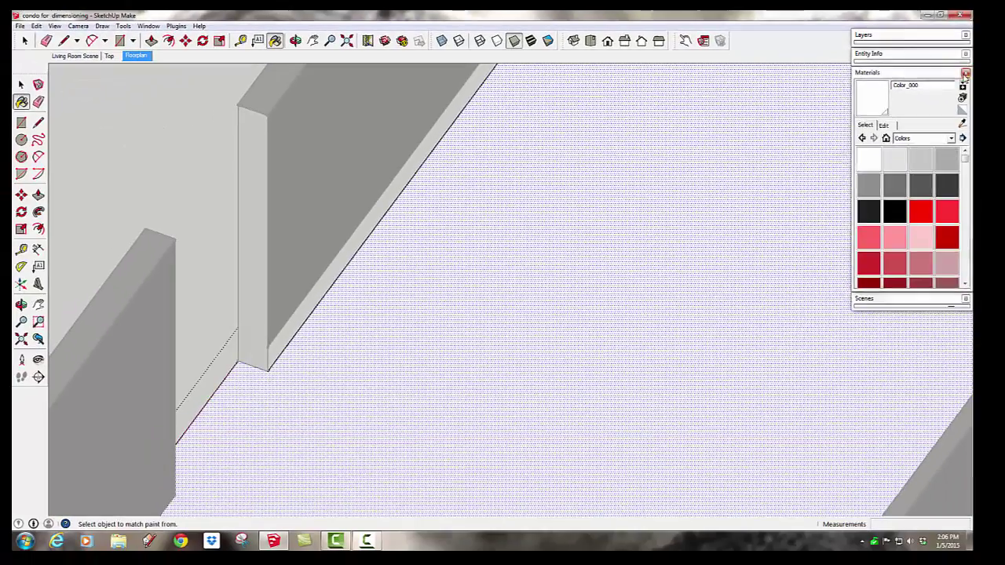
click(965, 73)
- Go to the Floorplan scene's top-down view and close the group
key(space)
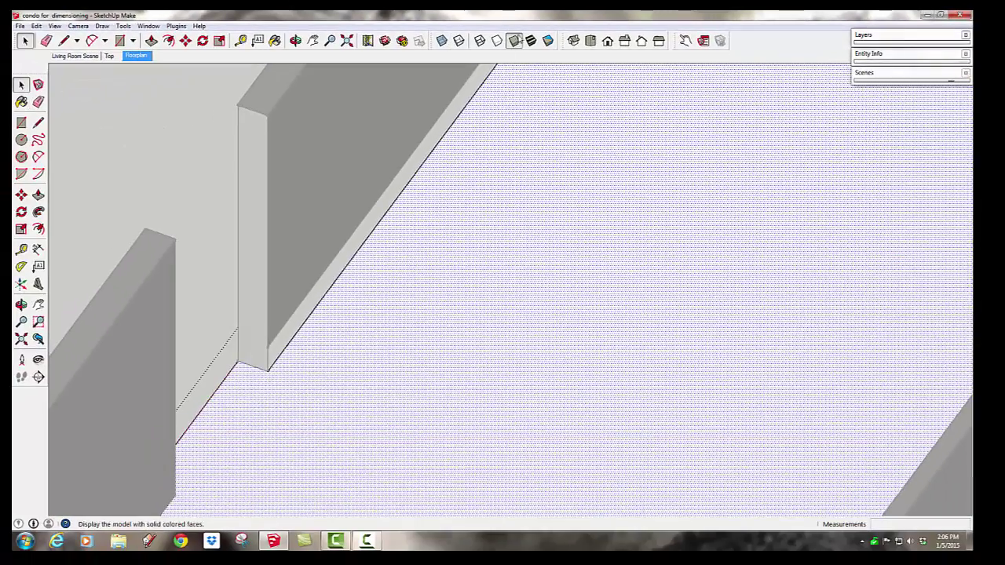
click(136, 55)
right_click(583, 145)
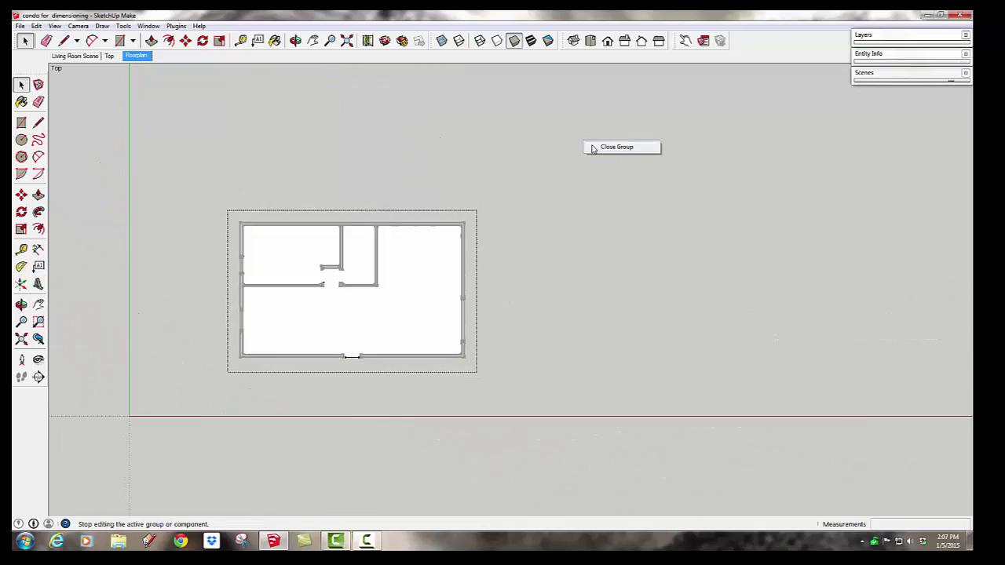
click(625, 147)
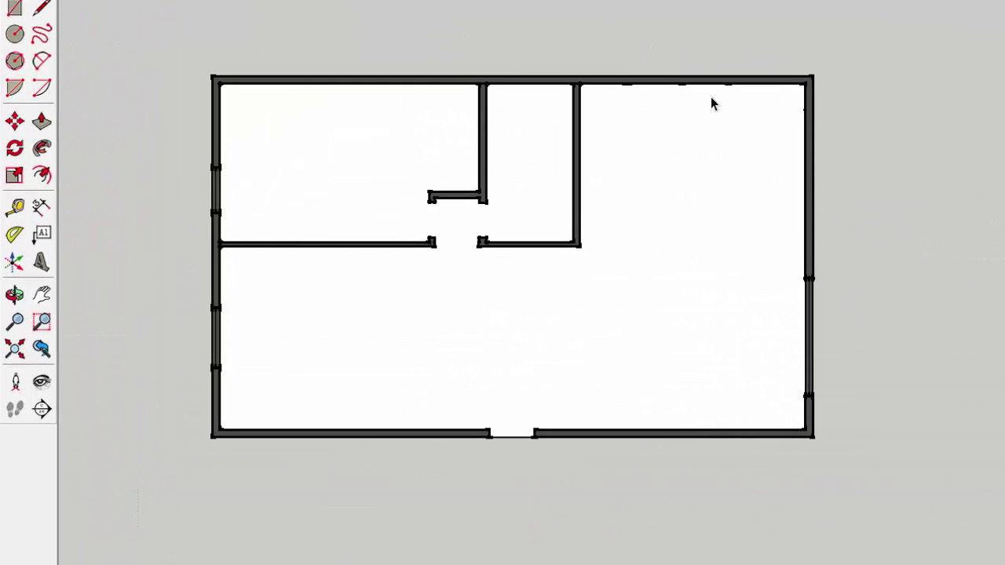
key(b)
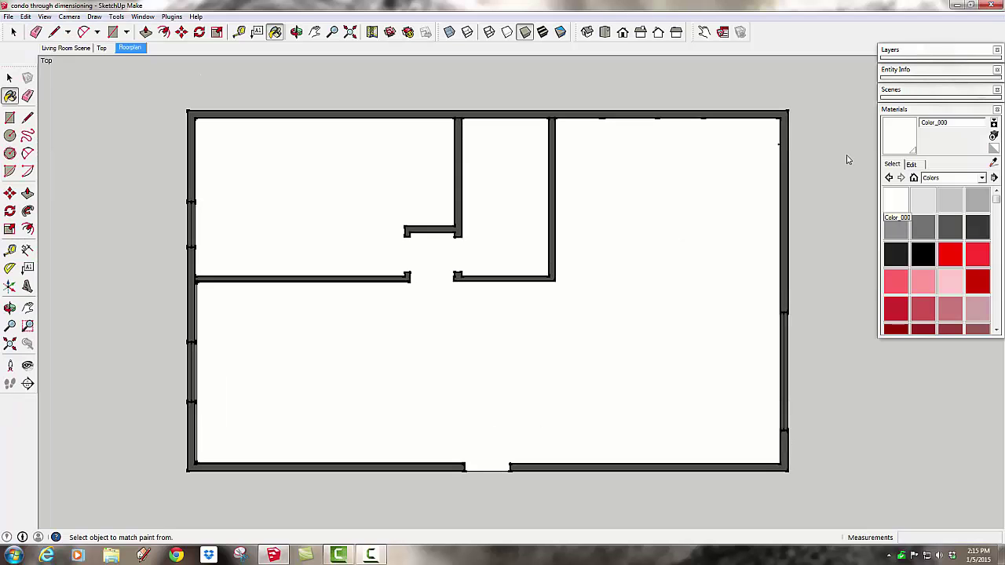
click(932, 109)
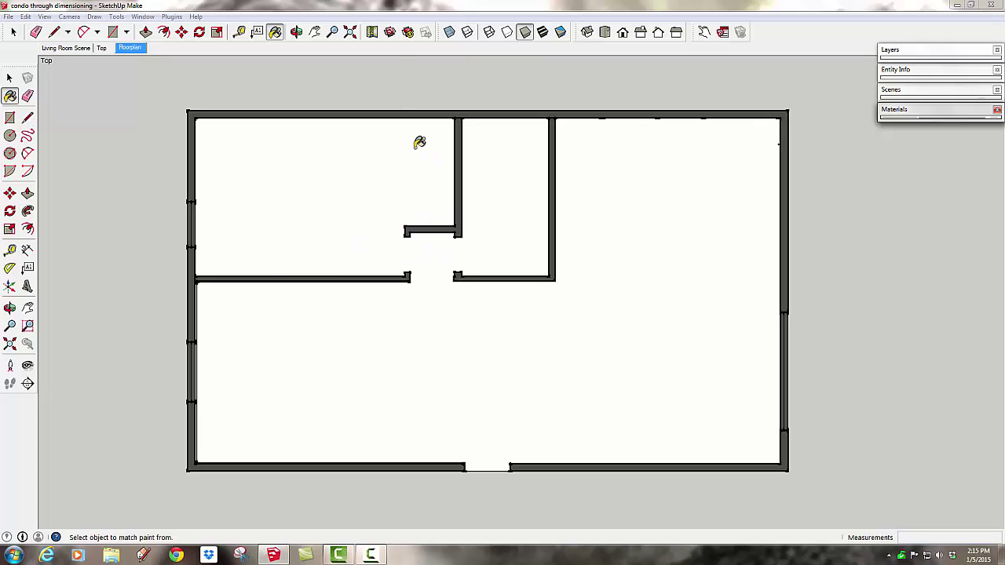
- Search 3D Warehouse for '2d do' and download the '2d 2-6 door' model
click(390, 33)
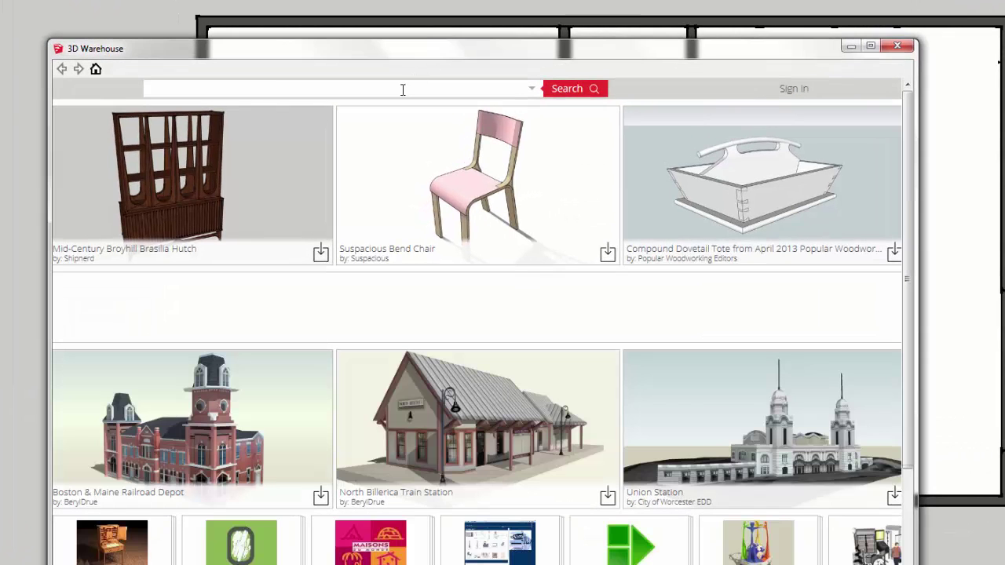
click(403, 89)
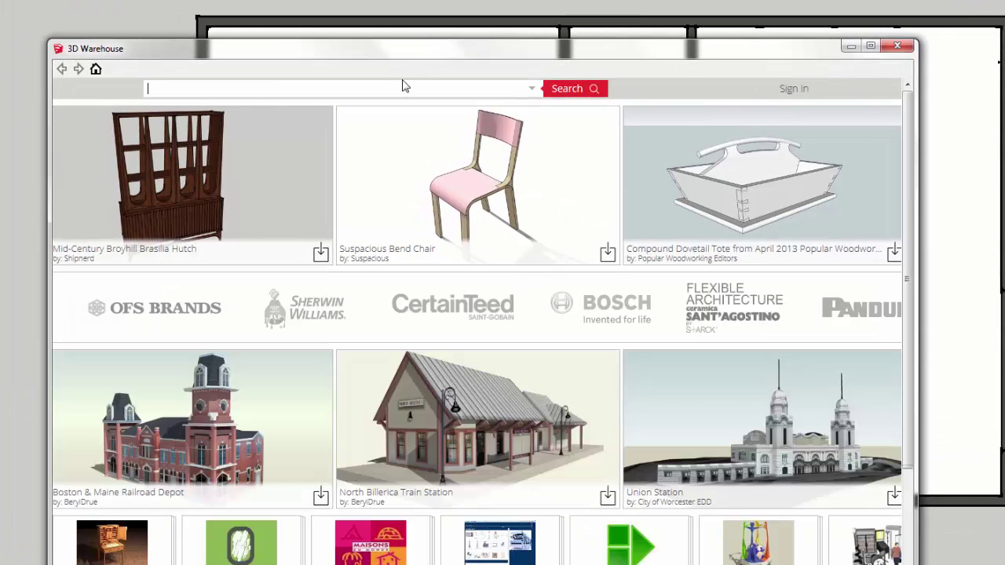
text(2d door)
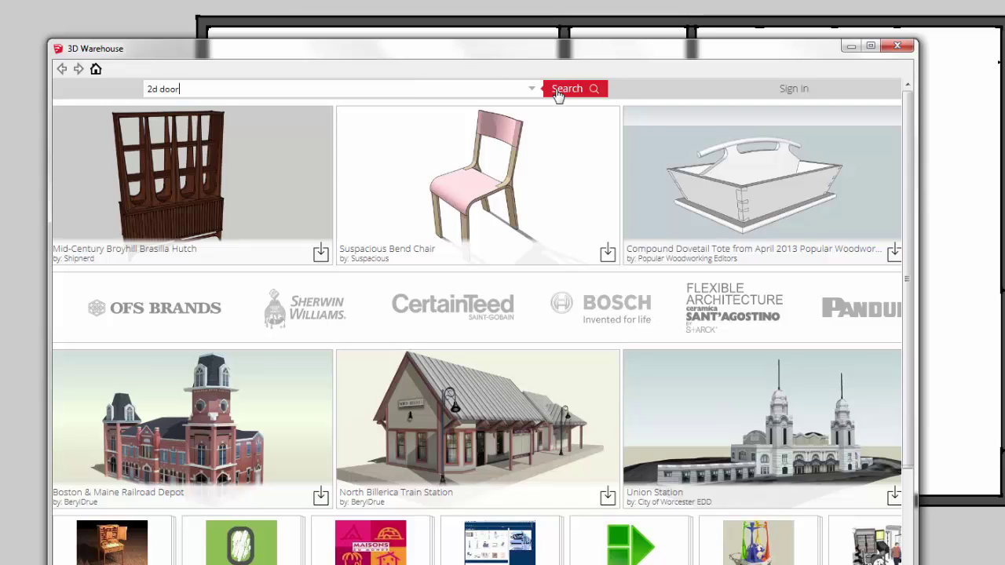
click(563, 89)
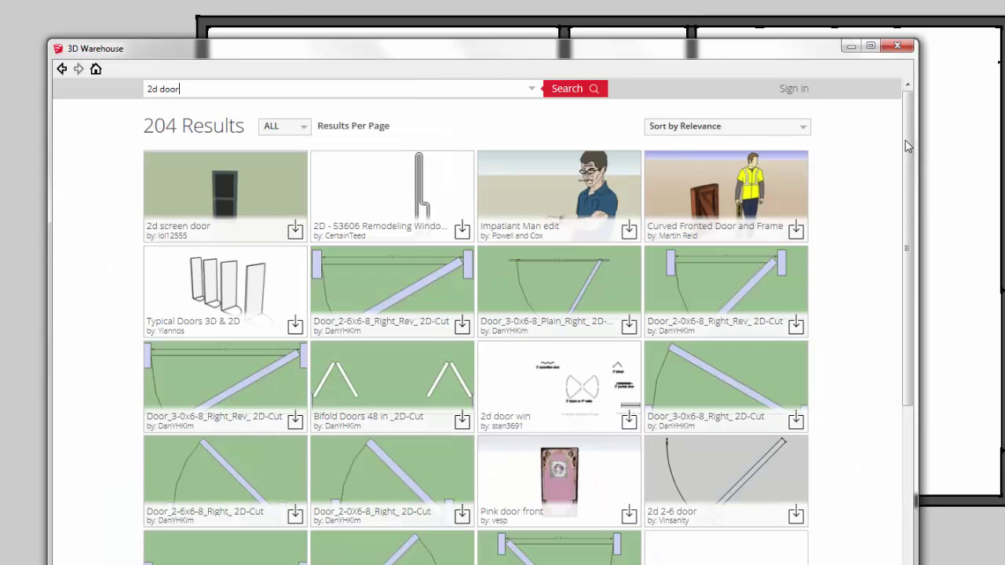
drag(907, 146, 907, 166)
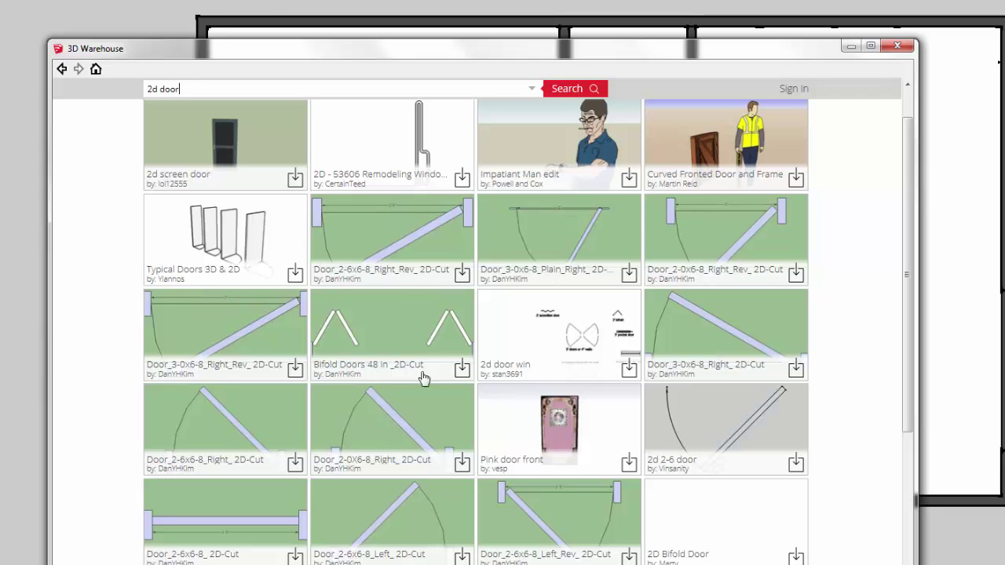
scroll(909, 195, down, 3)
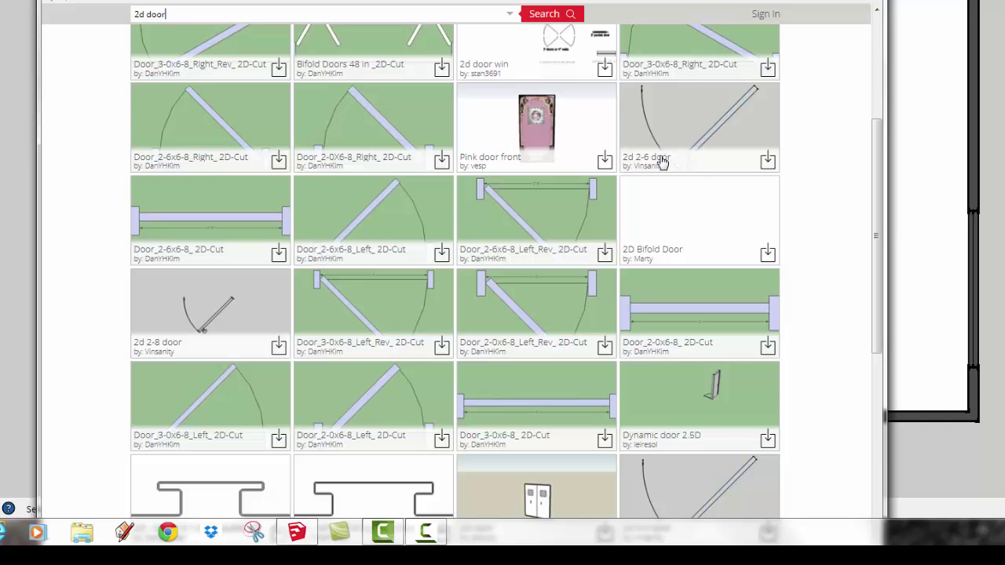
click(662, 161)
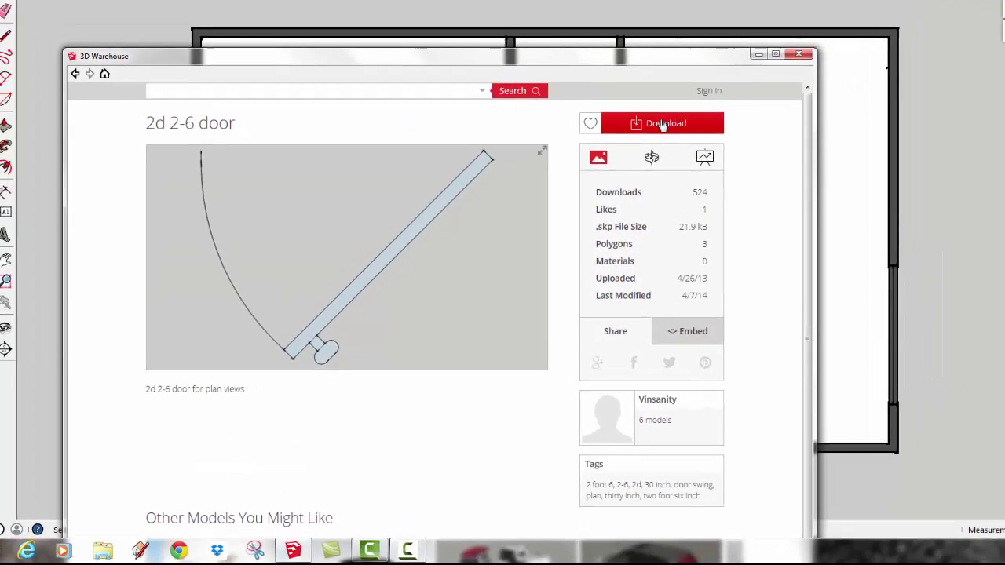
click(695, 52)
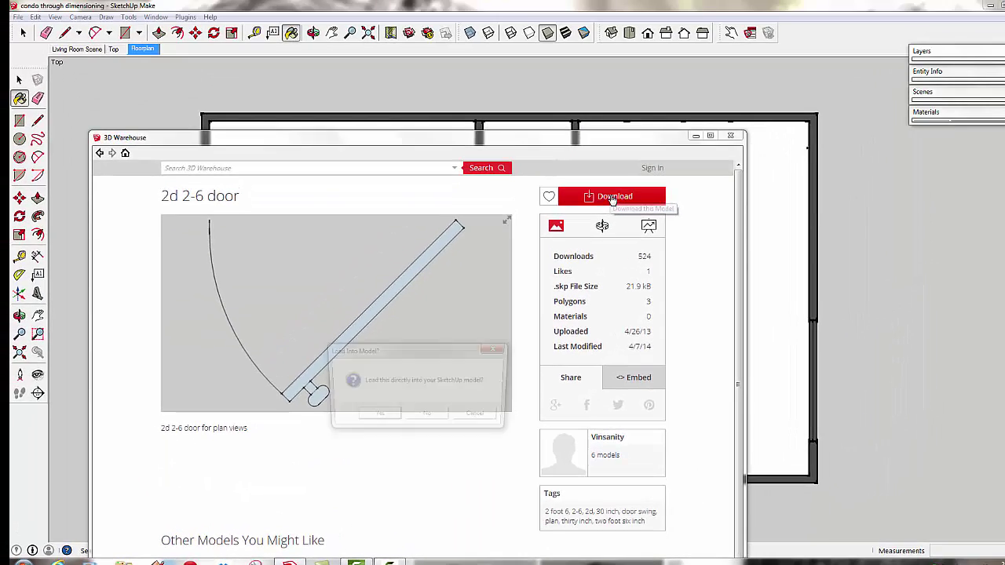
- Load the door into the model, place it, rotate it -90° and flip it
click(376, 417)
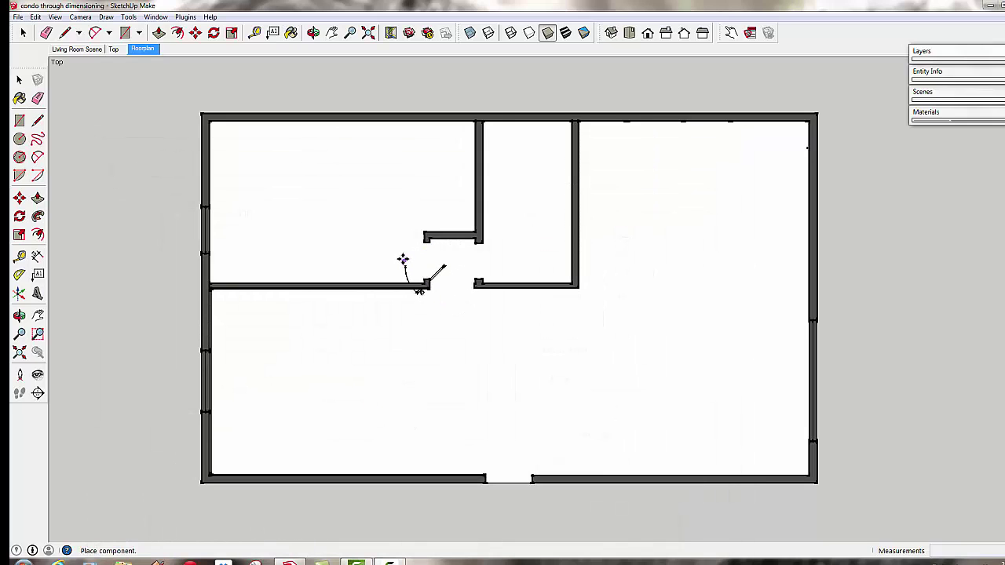
scroll(401, 259, up, 4)
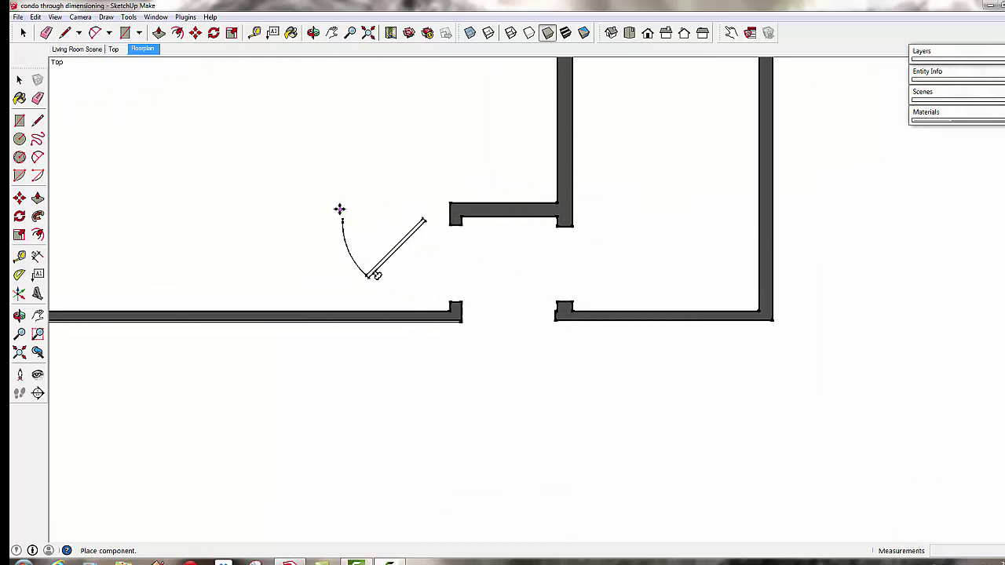
click(340, 210)
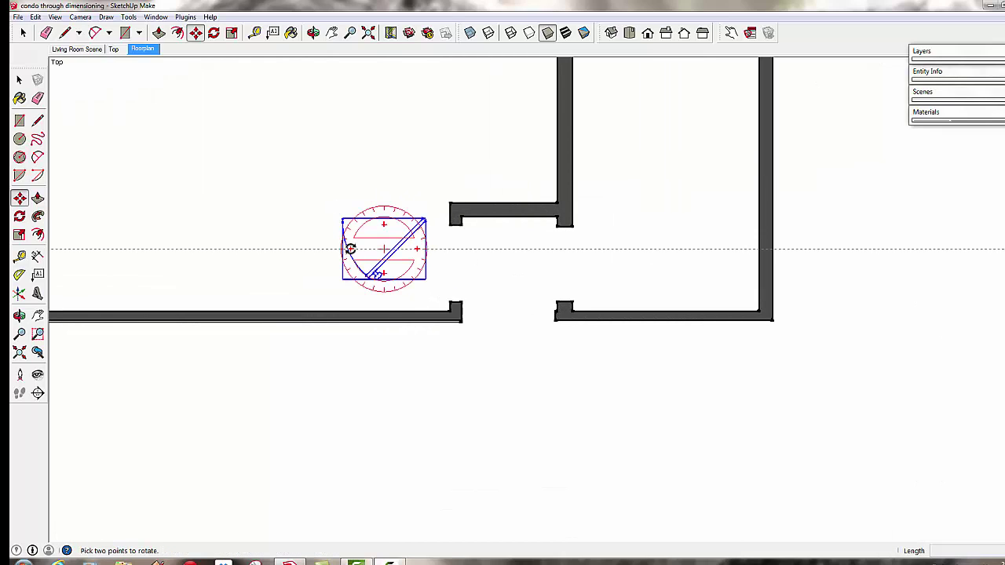
click(350, 250)
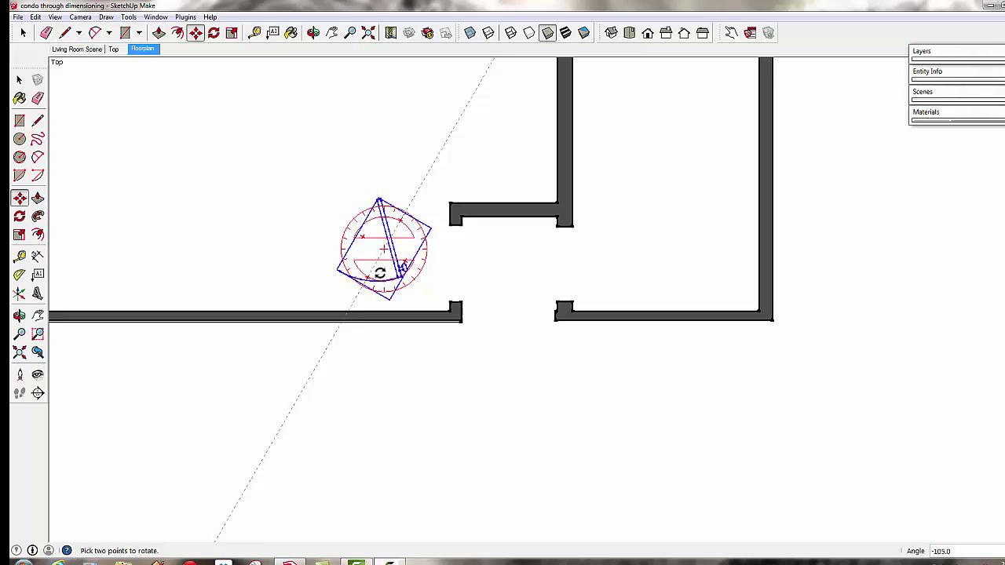
click(381, 274)
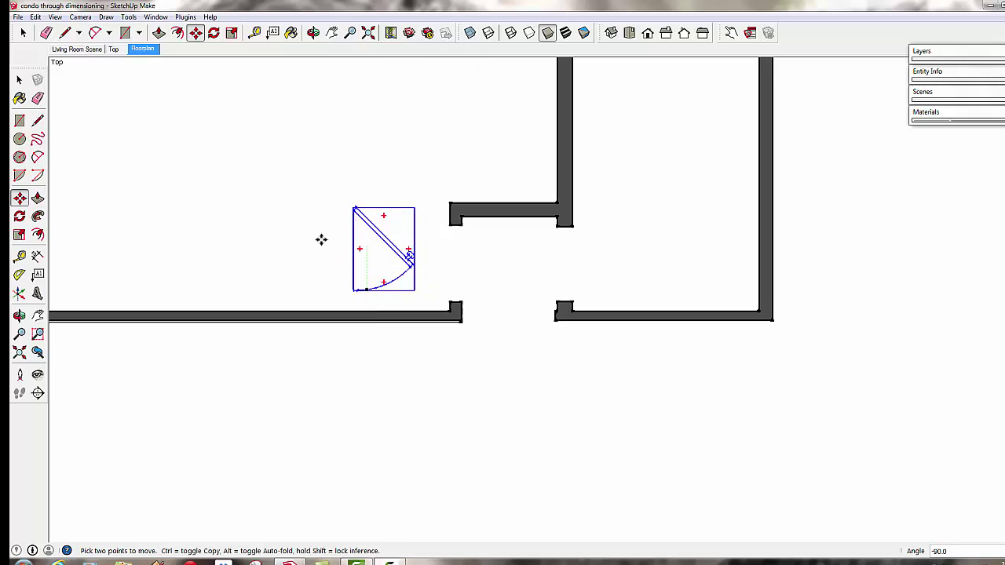
right_click(387, 248)
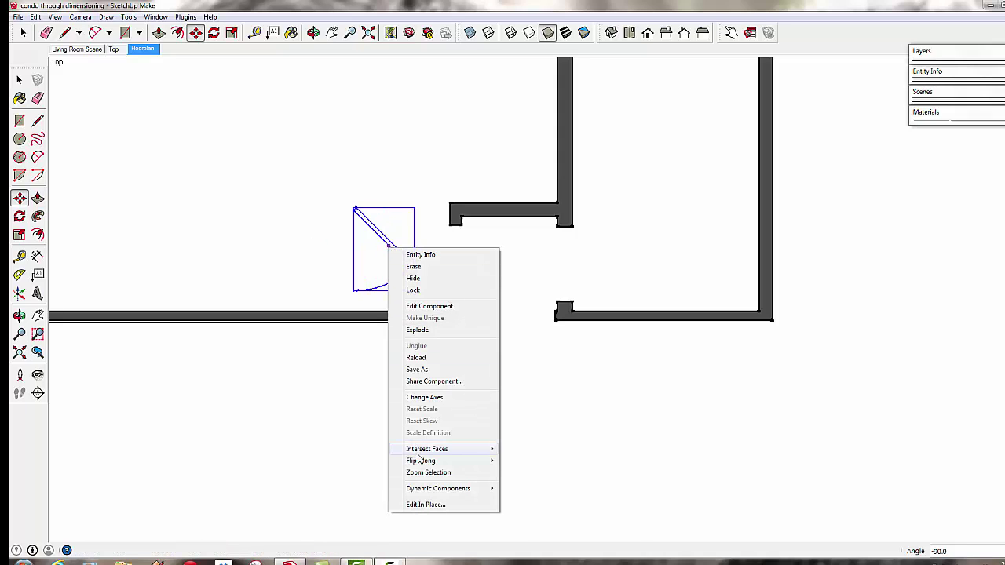
click(526, 461)
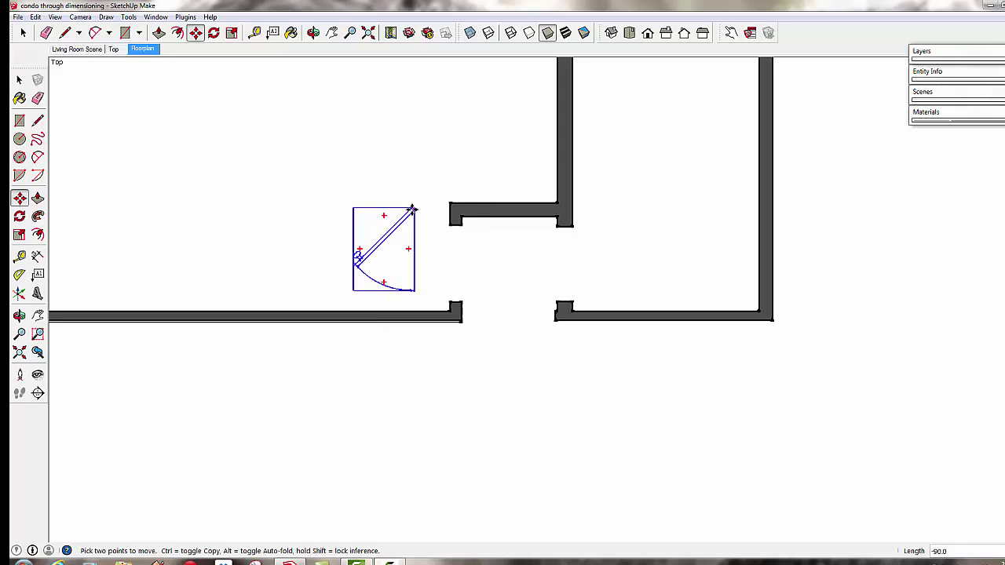
- Move the door by its top corner so the hinge sits at the wall end
scroll(411, 211, up, 2)
scroll(412, 210, up, 3)
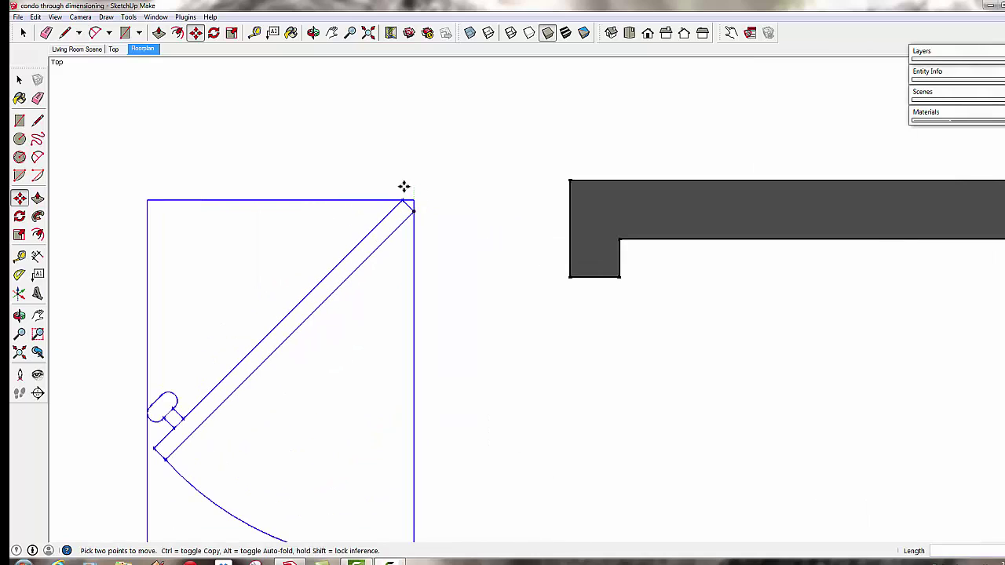
click(404, 200)
scroll(411, 220, down, 3)
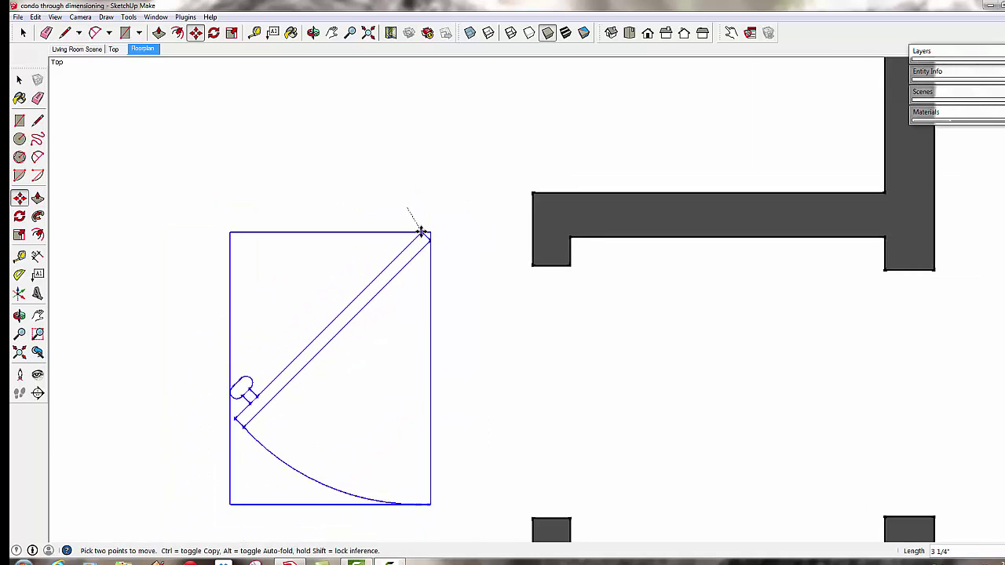
scroll(529, 259, up, 3)
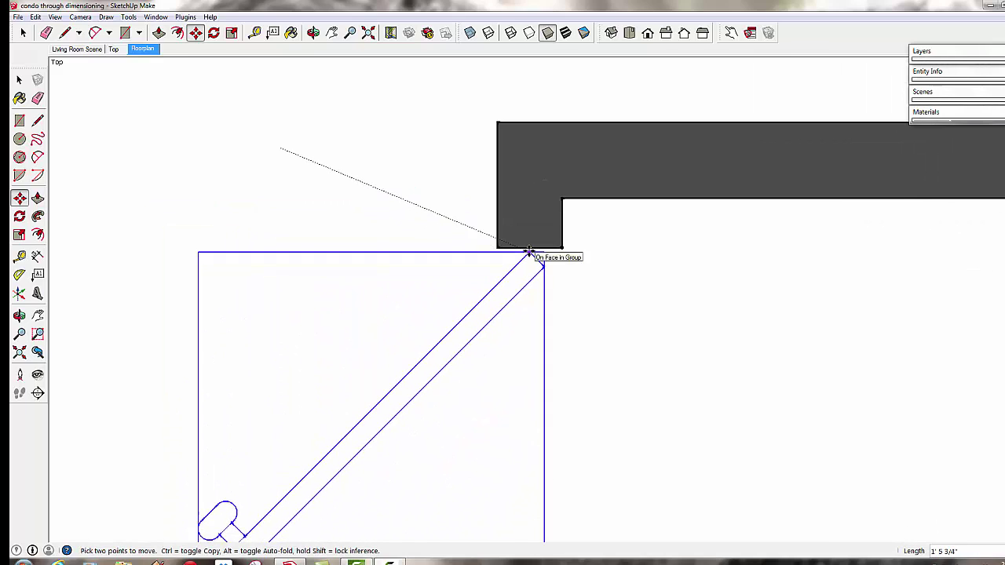
click(530, 249)
scroll(581, 269, down, 4)
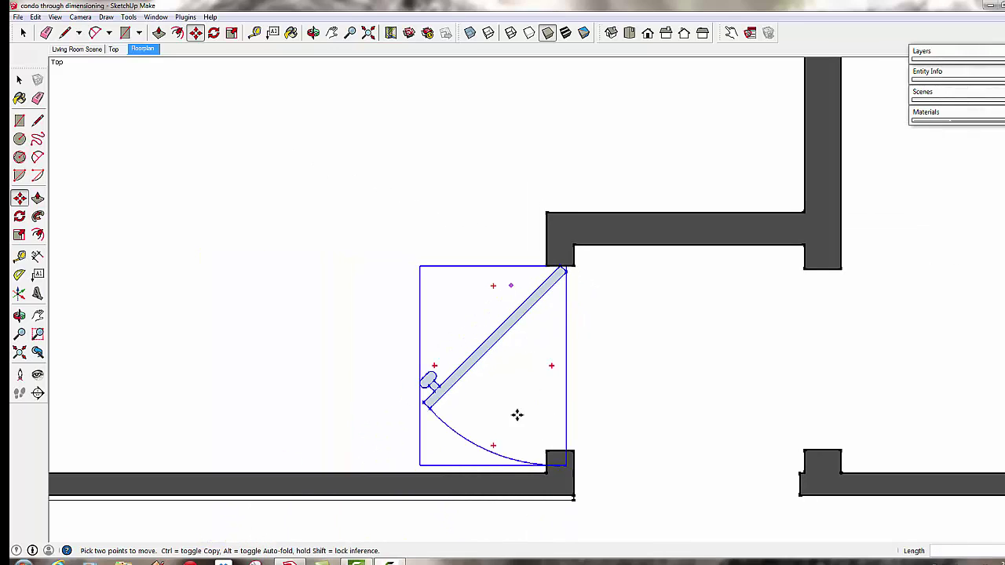
- Scale the door swing down to fit the wall opening
key(s)
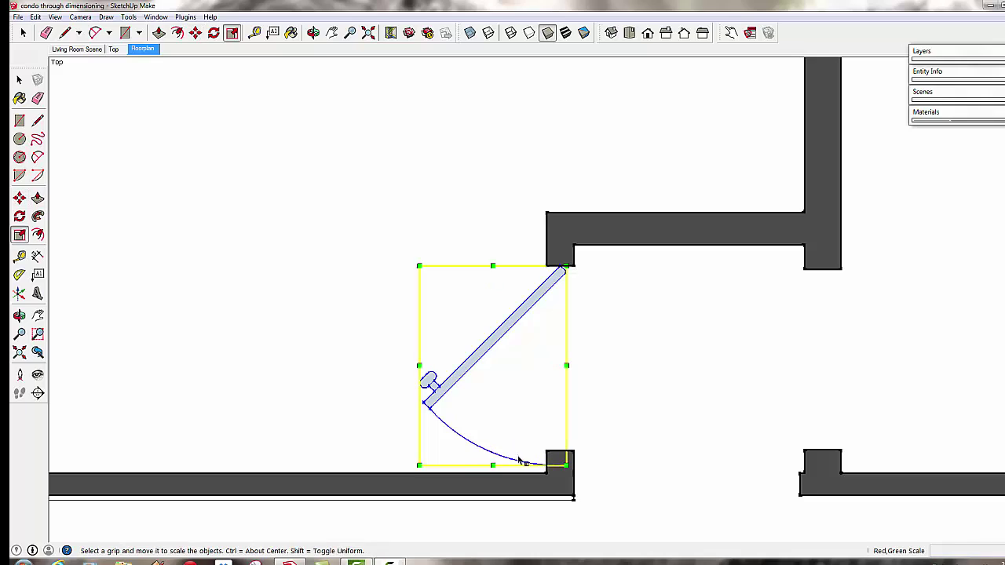
drag(492, 464, 554, 455)
key(space)
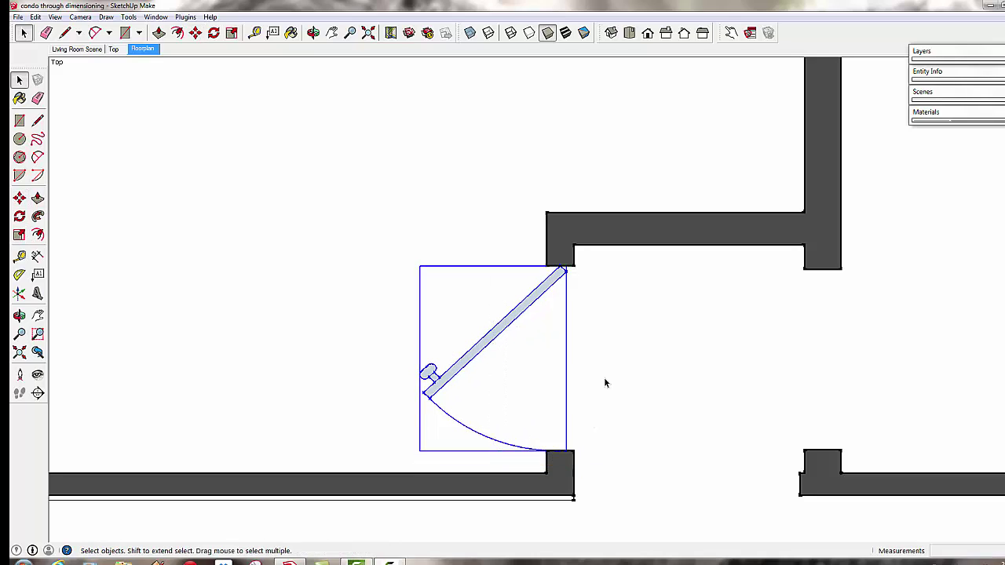
click(581, 181)
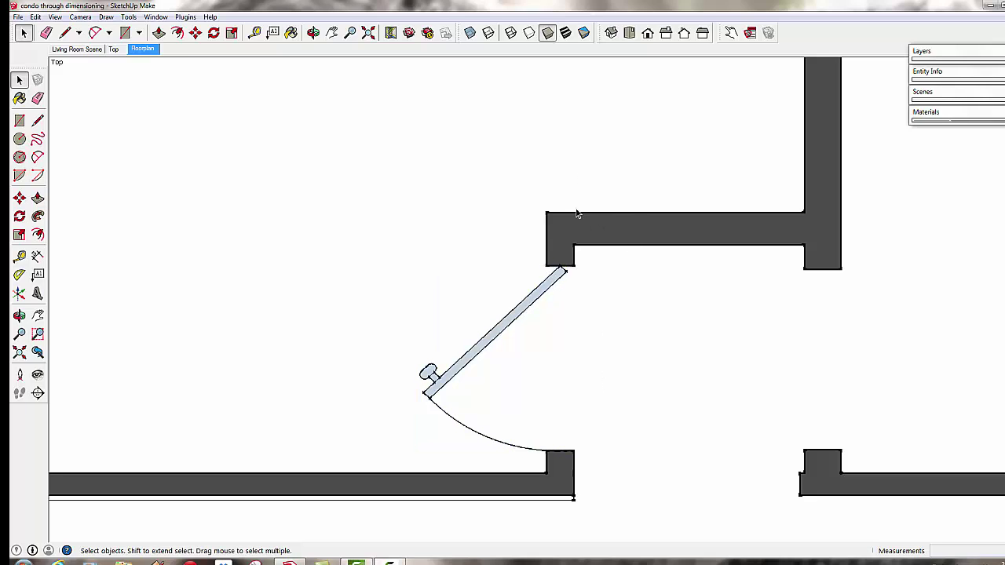
- Paint the door leaf with the walls' dark grey Color_007 and close the component
scroll(563, 287, up, 2)
triple_click(548, 281)
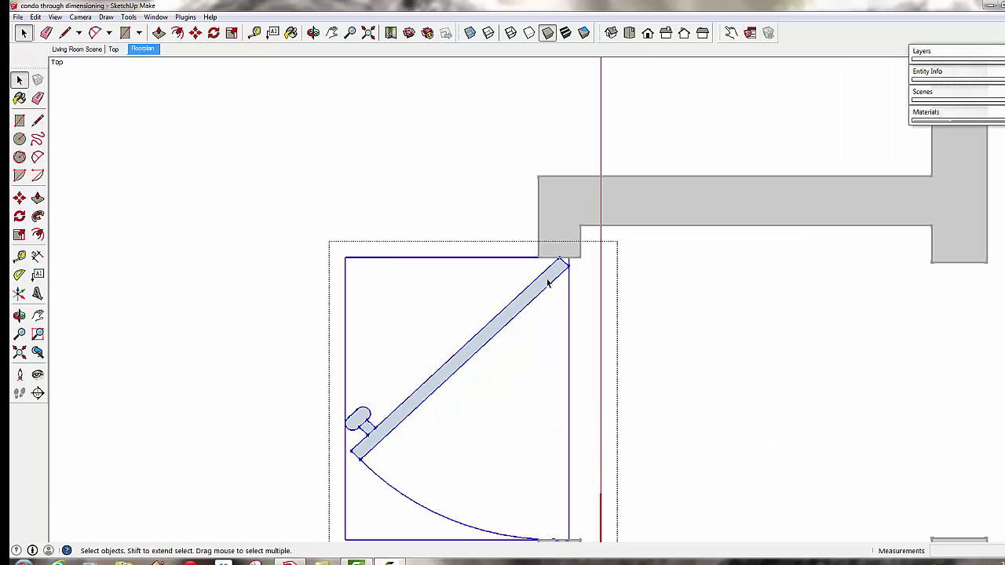
key(b)
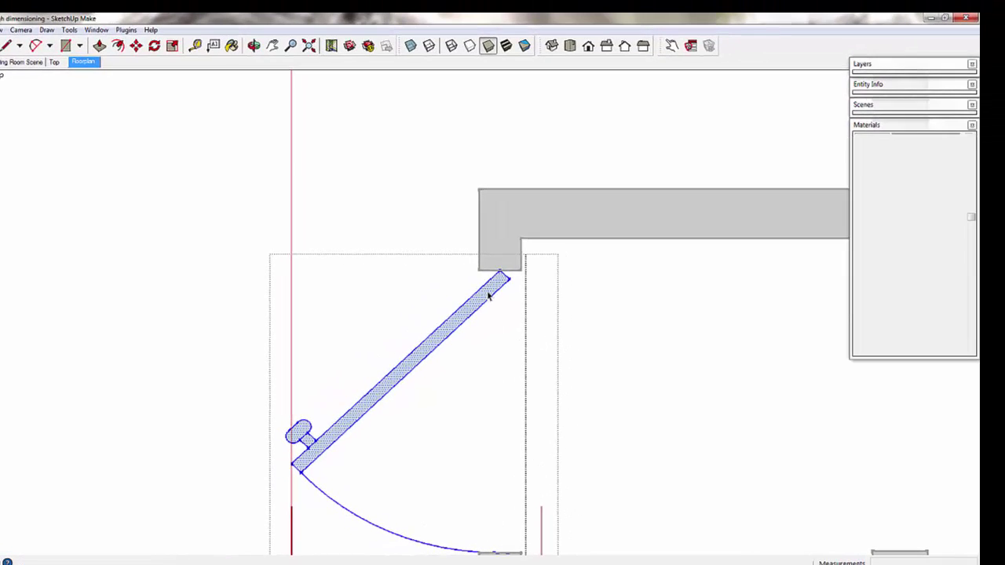
alt+click(500, 215)
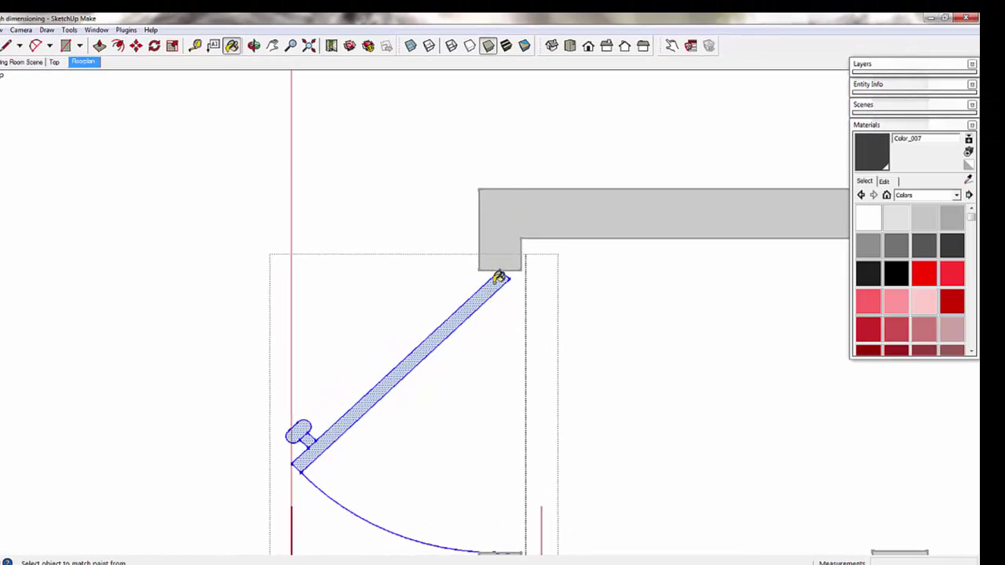
click(499, 279)
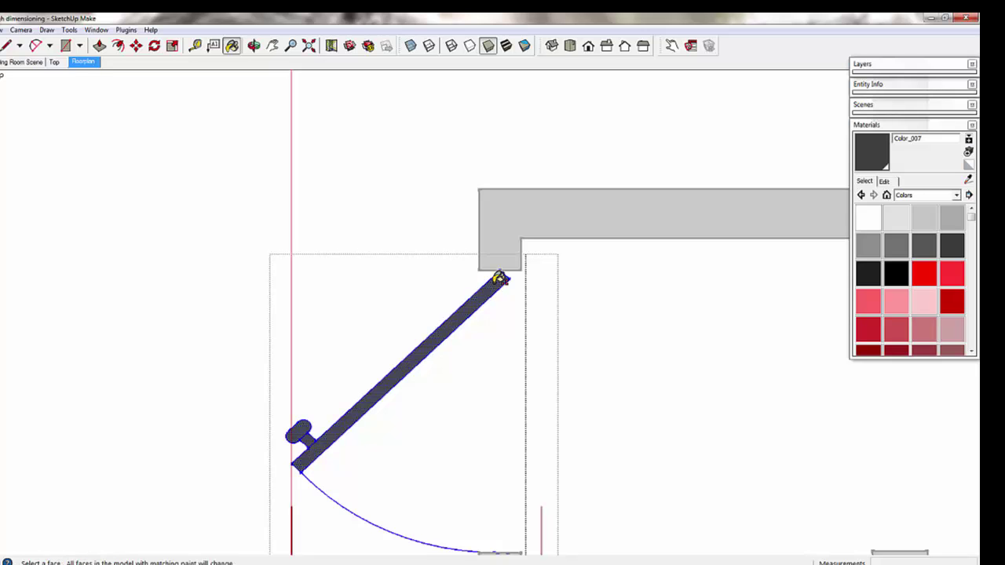
right_click(586, 279)
click(598, 284)
right_click(596, 280)
click(609, 288)
scroll(605, 284, down, 5)
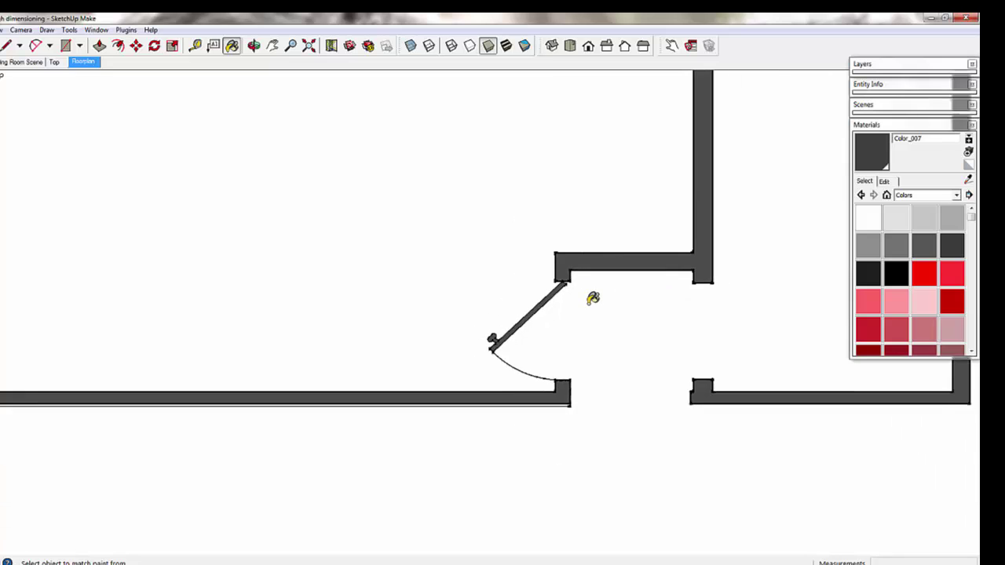
- Zoom out and pan the plan to bring more rooms into view
scroll(593, 307, down, 2)
key(h)
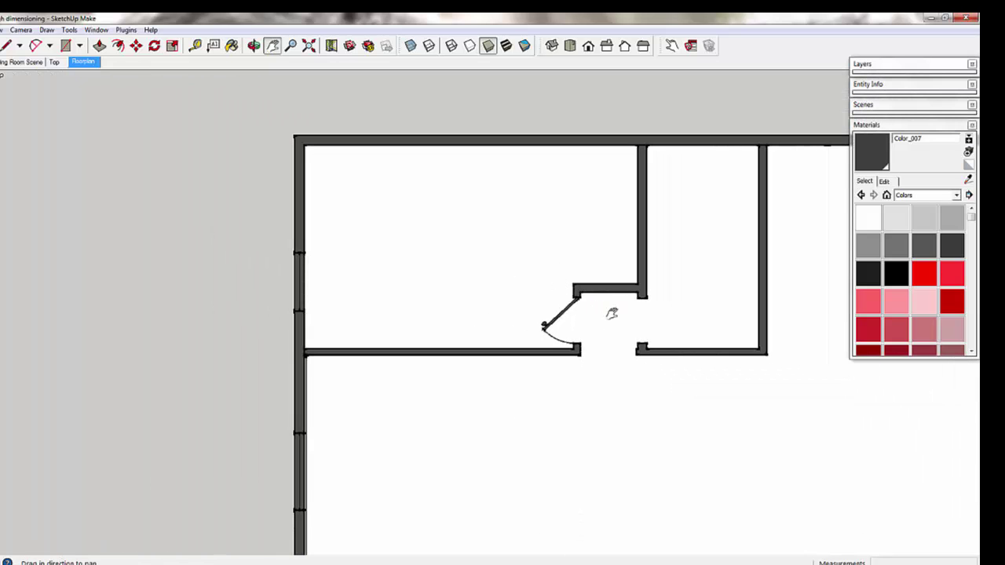
drag(611, 313, 376, 258)
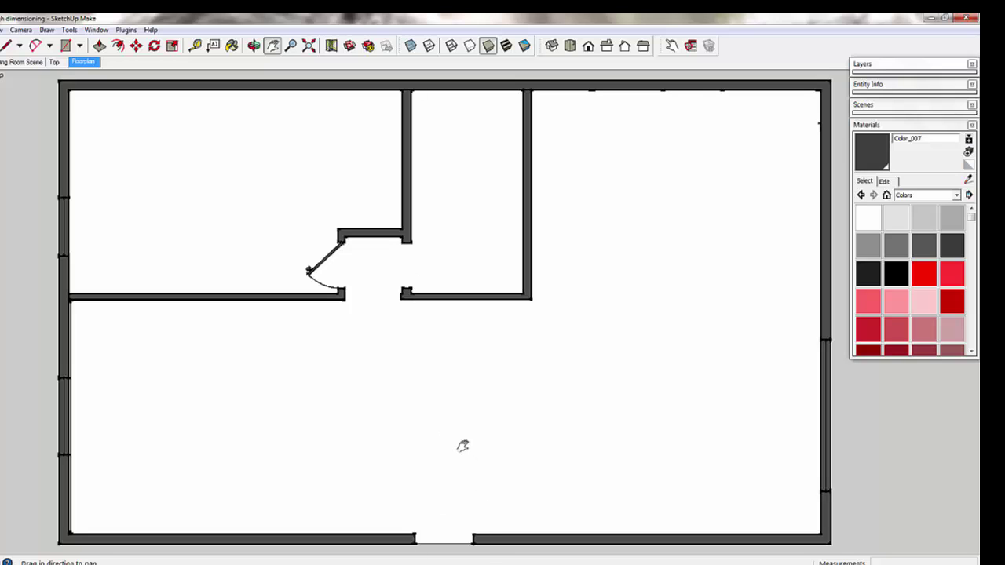
scroll(540, 413, down, 2)
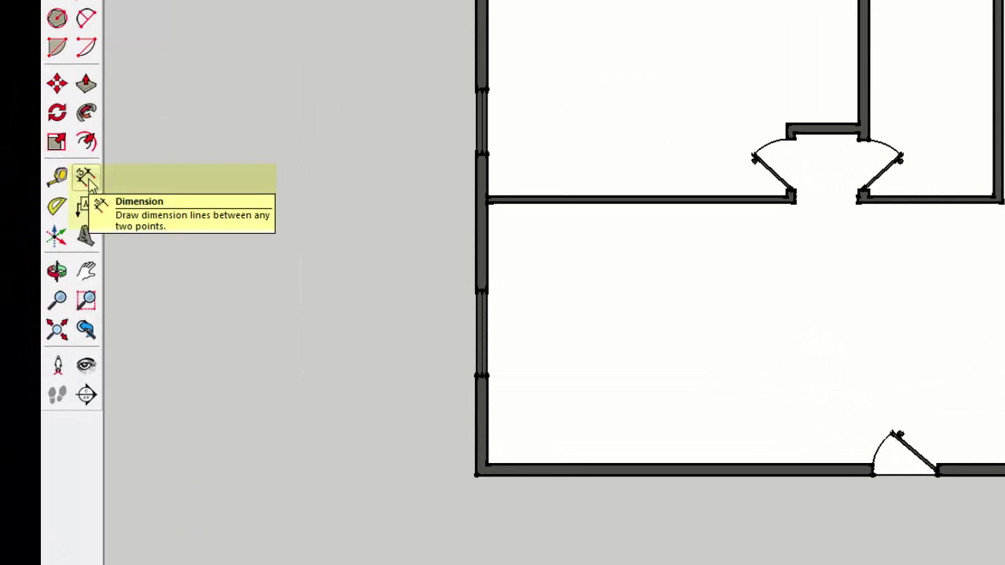
- Dimension the interior wall in one aligned chain: 14' 3 13/16", 2' 11 1/16", 6' 8 15/16"
click(87, 177)
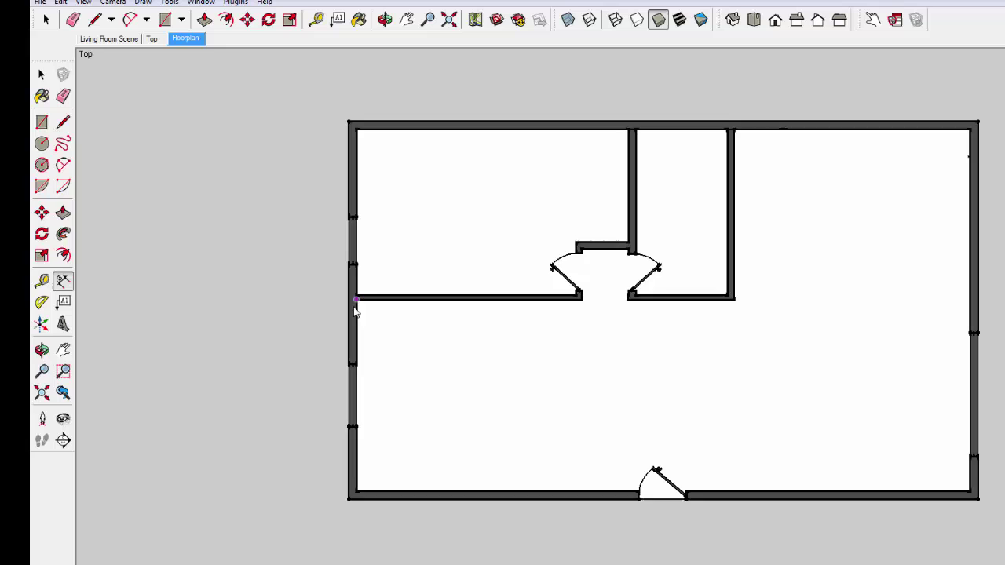
scroll(355, 310, up, 3)
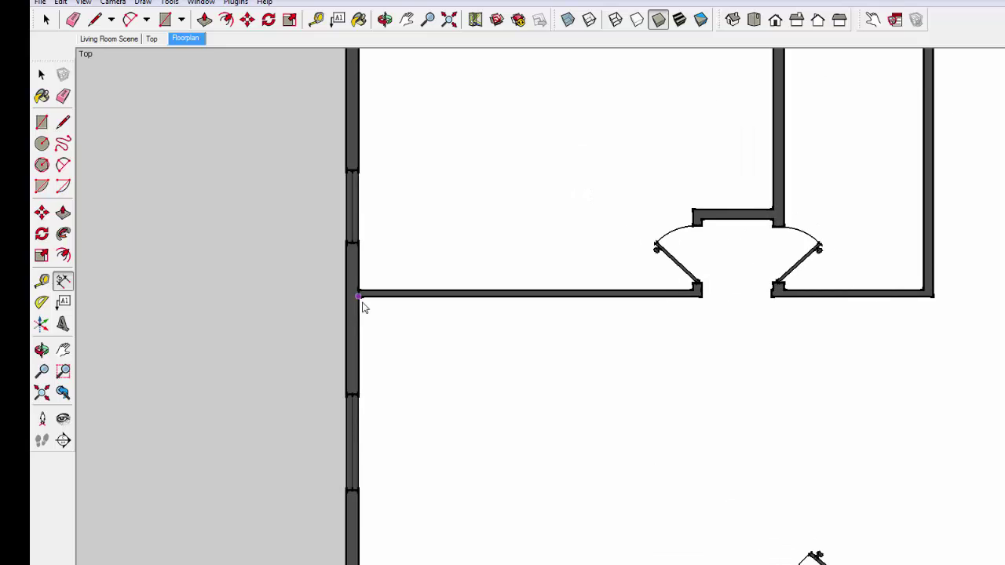
click(358, 298)
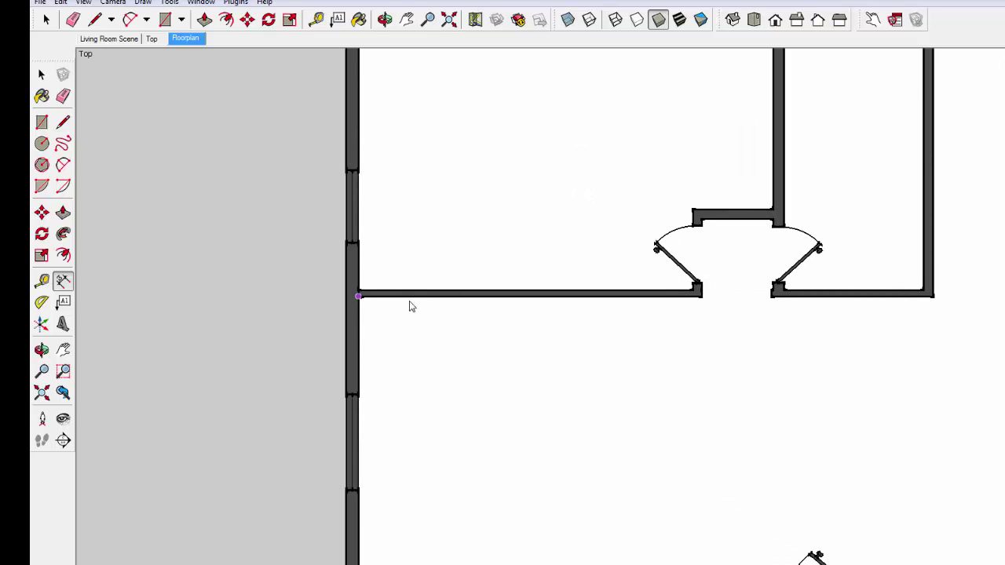
click(701, 297)
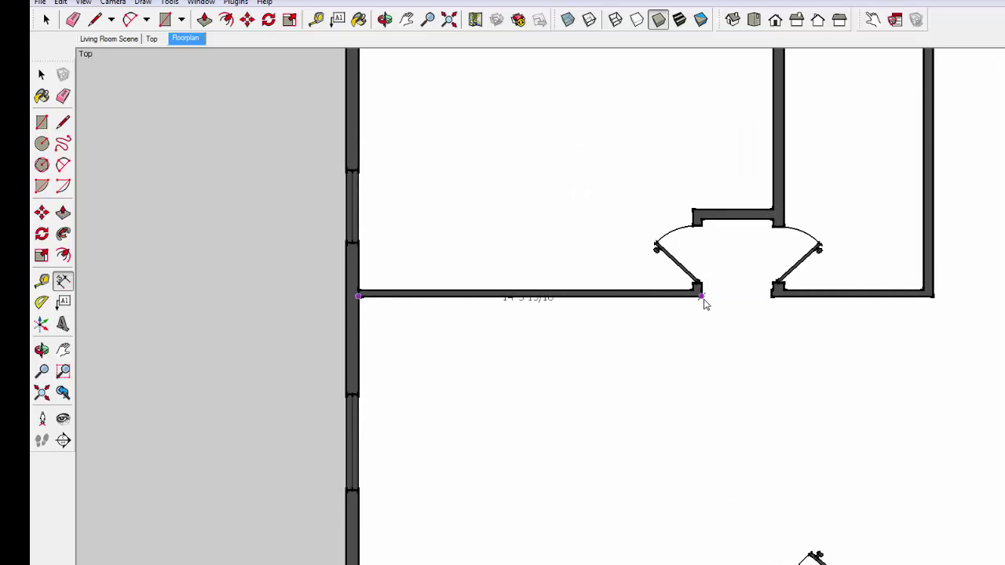
click(703, 345)
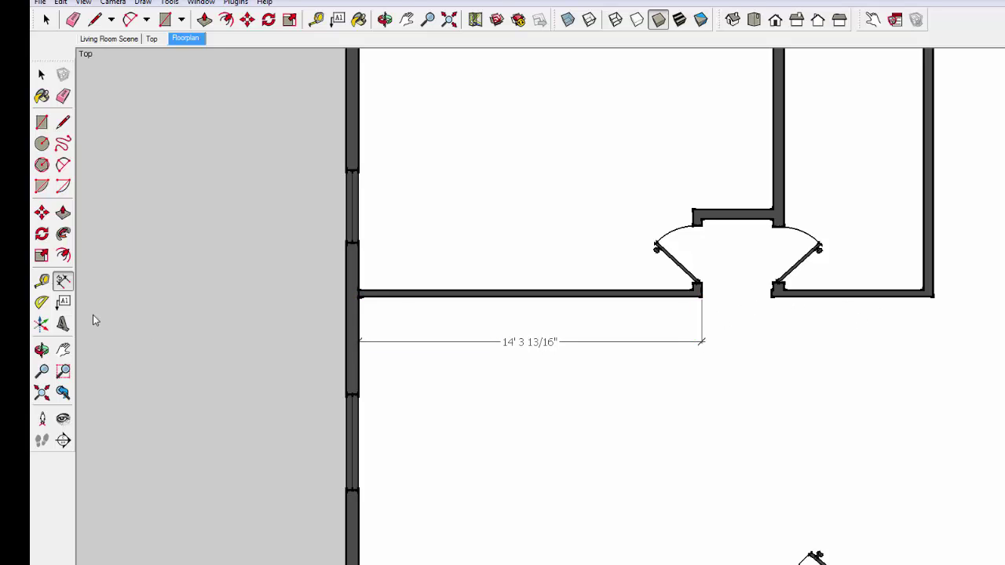
click(701, 297)
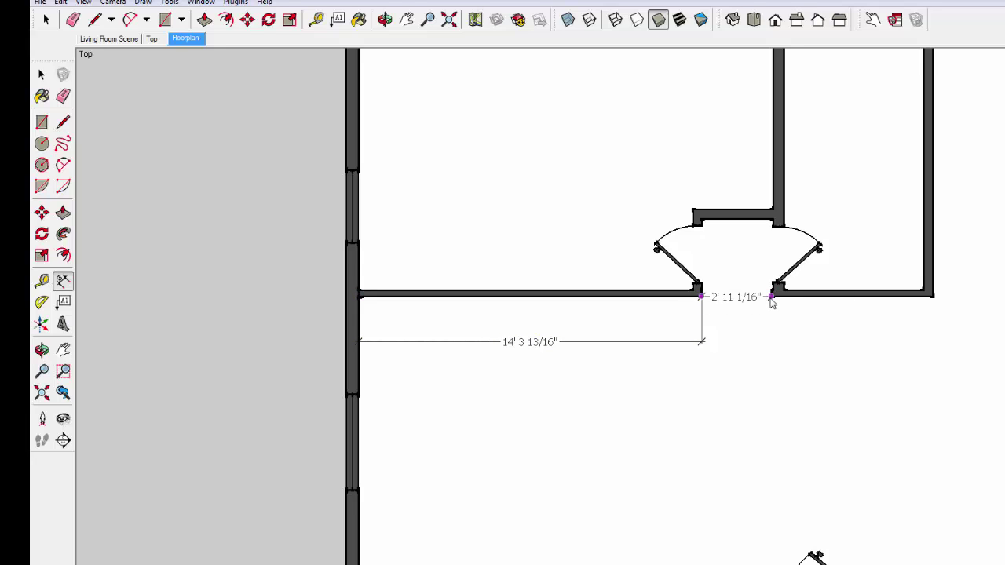
click(771, 296)
click(702, 346)
click(772, 297)
click(932, 297)
click(785, 346)
click(547, 343)
click(565, 342)
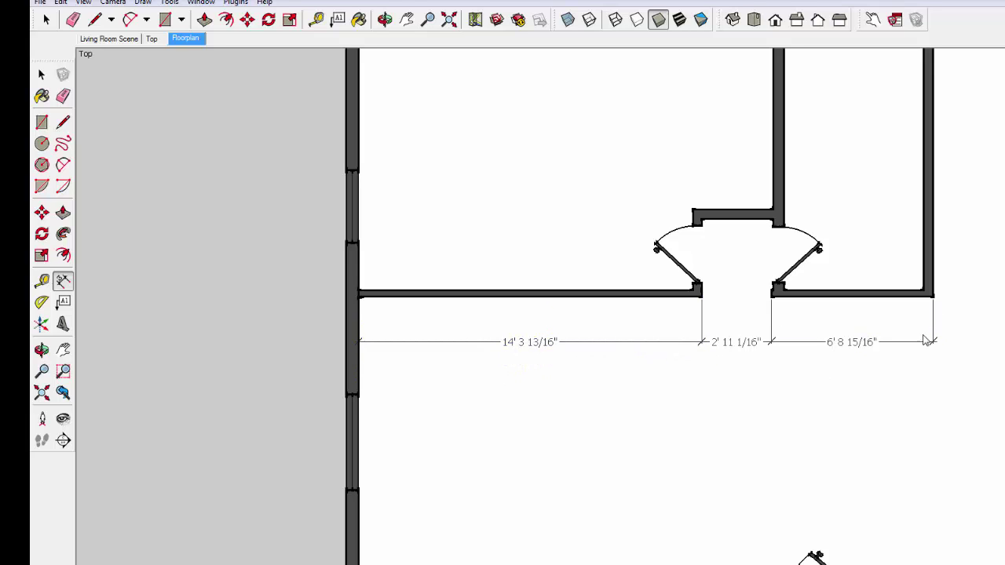
- Move the reference floor-plan image to sit directly above the drawn plan
scroll(952, 337, down, 1)
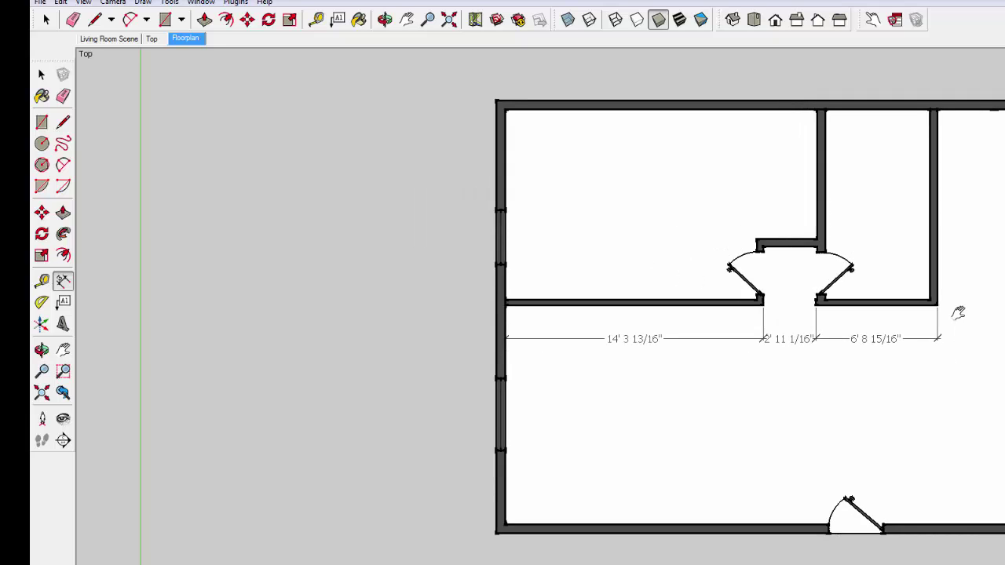
key(h)
drag(960, 309, 717, 402)
scroll(812, 363, down, 3)
scroll(718, 398, down, 2)
key(space)
click(493, 88)
key(m)
click(491, 93)
click(463, 299)
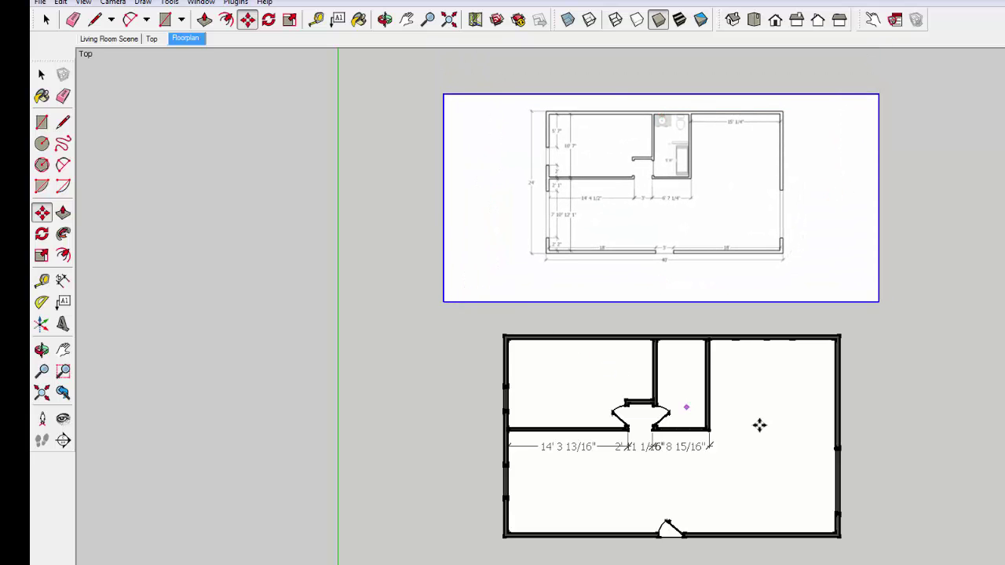
scroll(758, 408, up, 2)
scroll(758, 408, up, 1)
key(space)
click(736, 421)
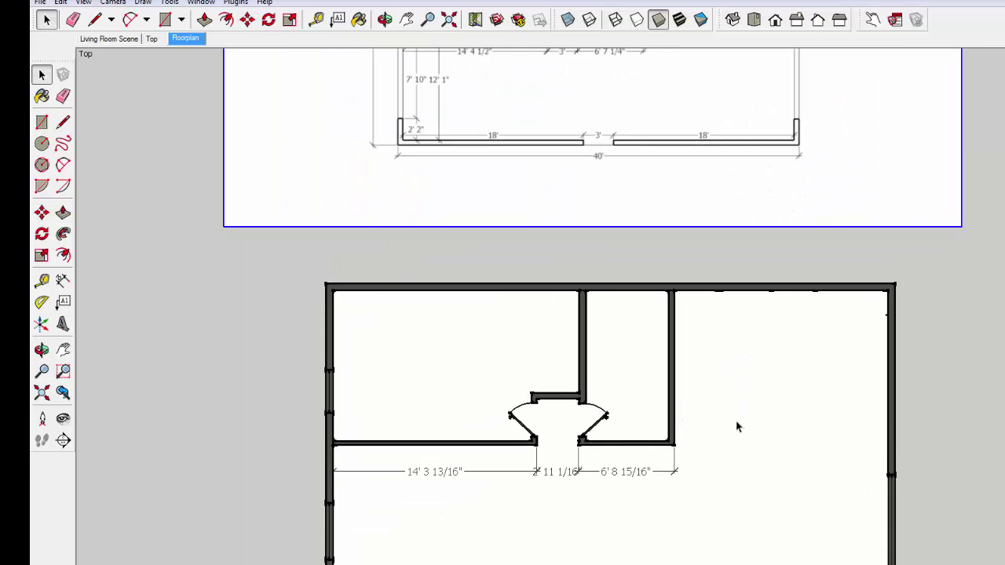
scroll(736, 420, down, 1)
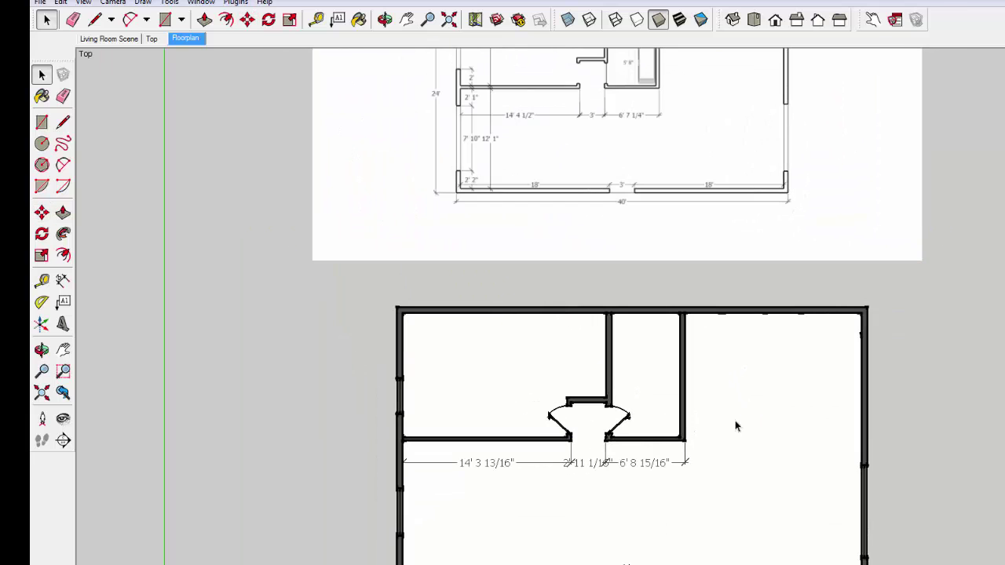
- Change the three dimension texts to 14'4 1/2", 3' and 6'7 1/4"
double_click(493, 464)
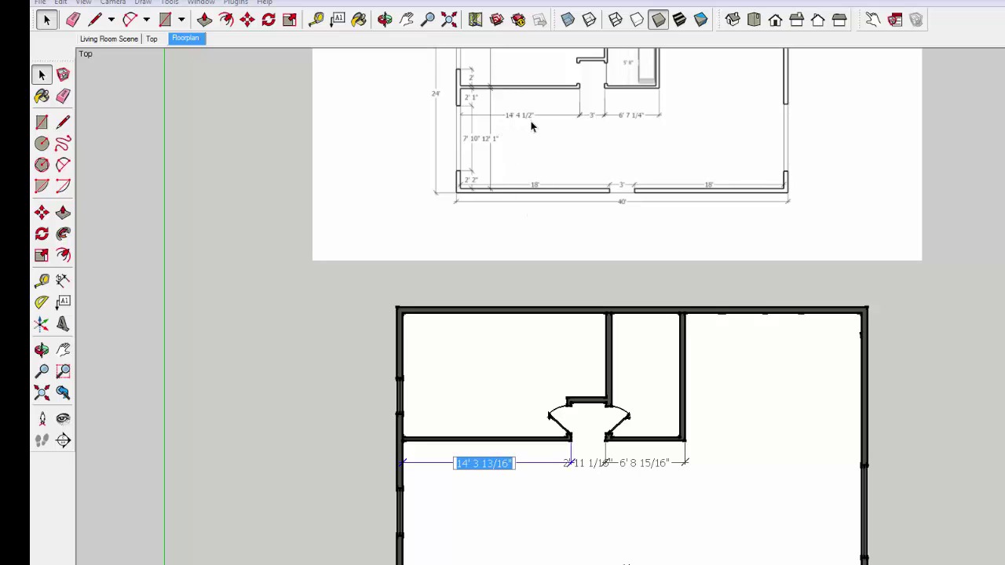
text(14'4 1/4)
key(BackSpace)
text(2)
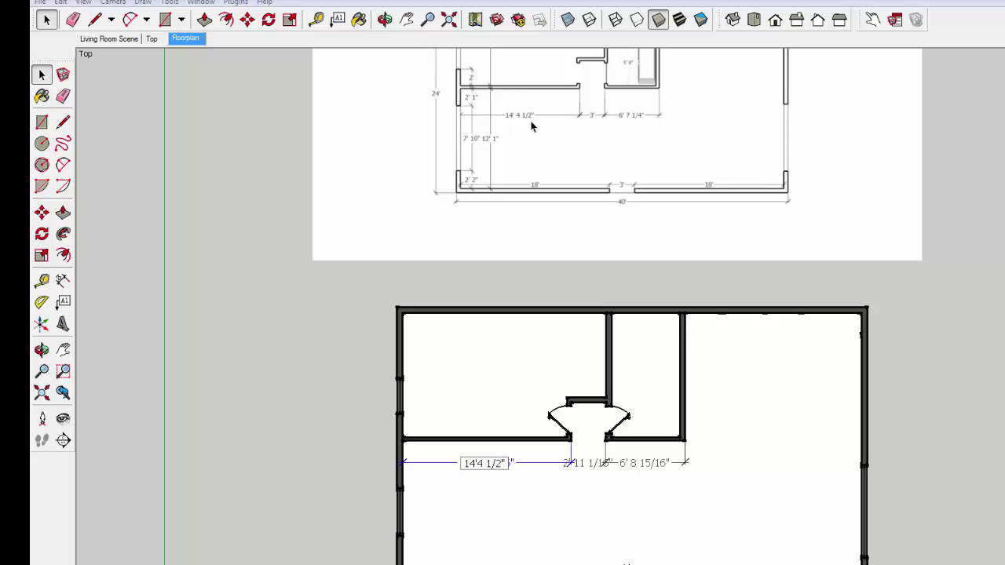
text(")
click(544, 477)
double_click(583, 463)
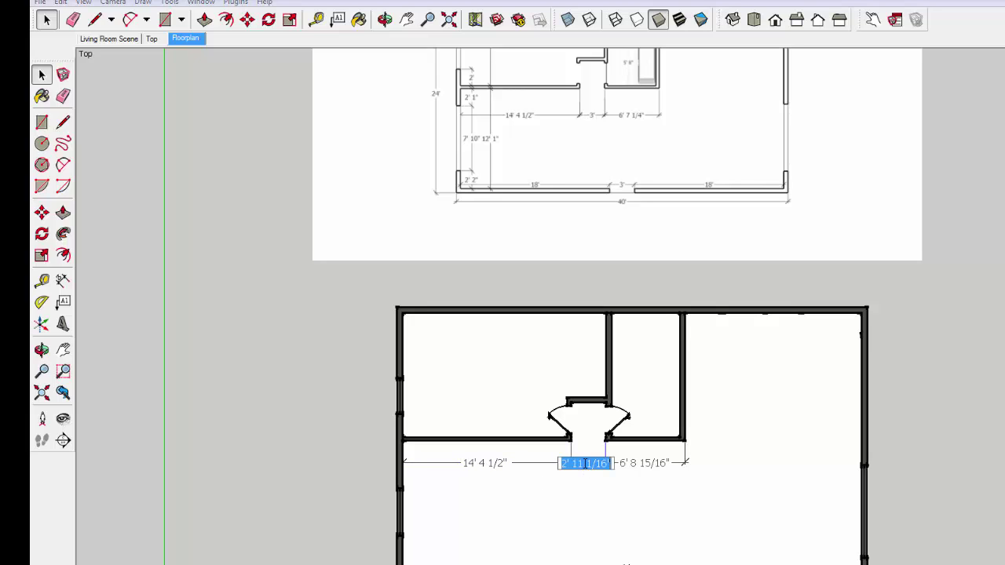
text(3')
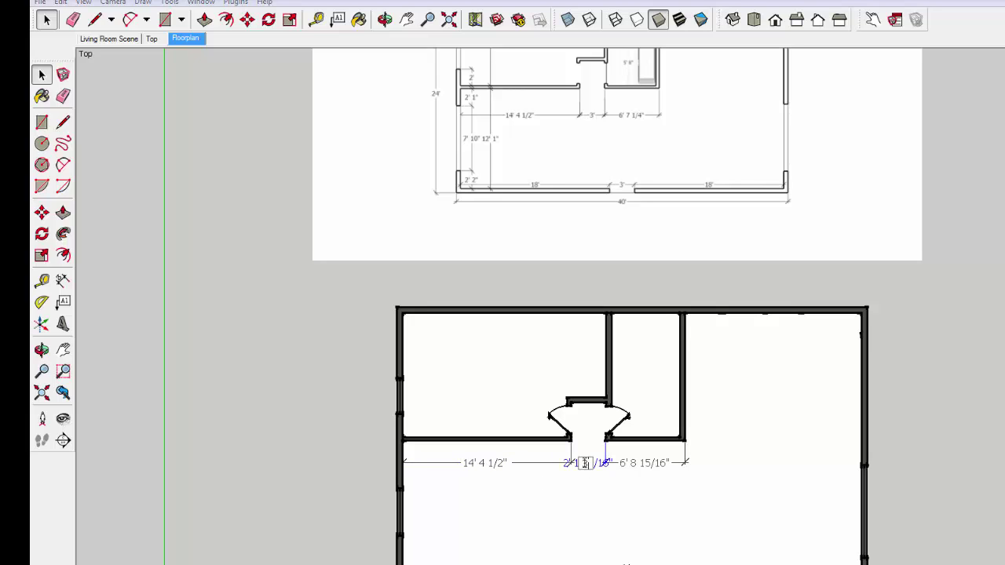
click(600, 499)
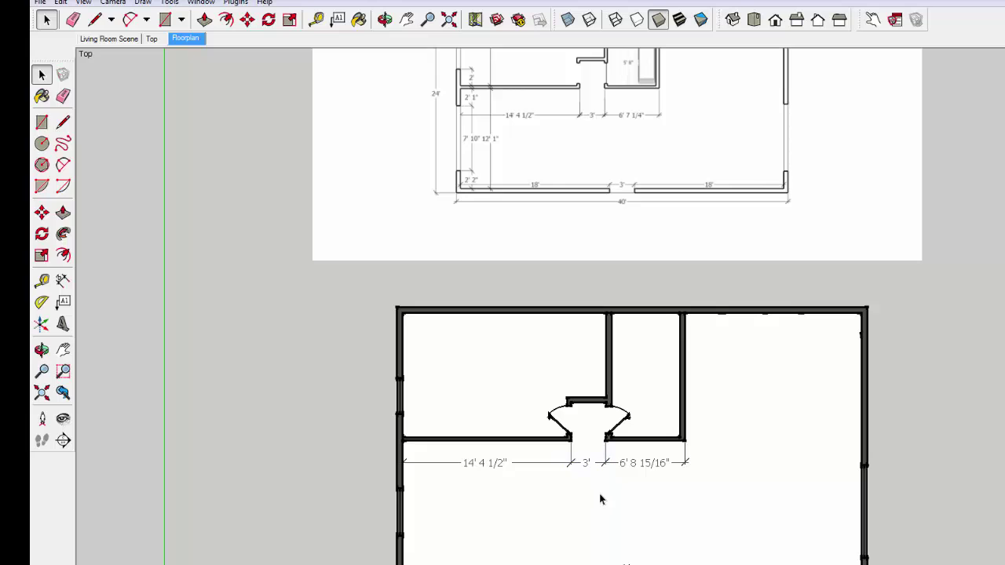
double_click(641, 463)
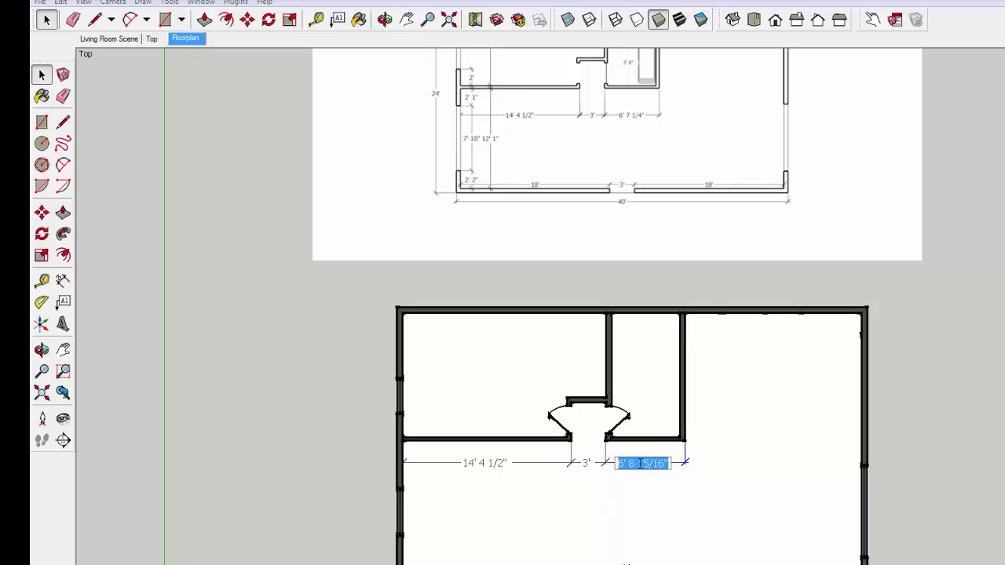
click(641, 463)
key(BackSpace)
key(BackSpace)
key(BackSpace)
key(BackSpace)
text(6 7)
text('7 1/4)
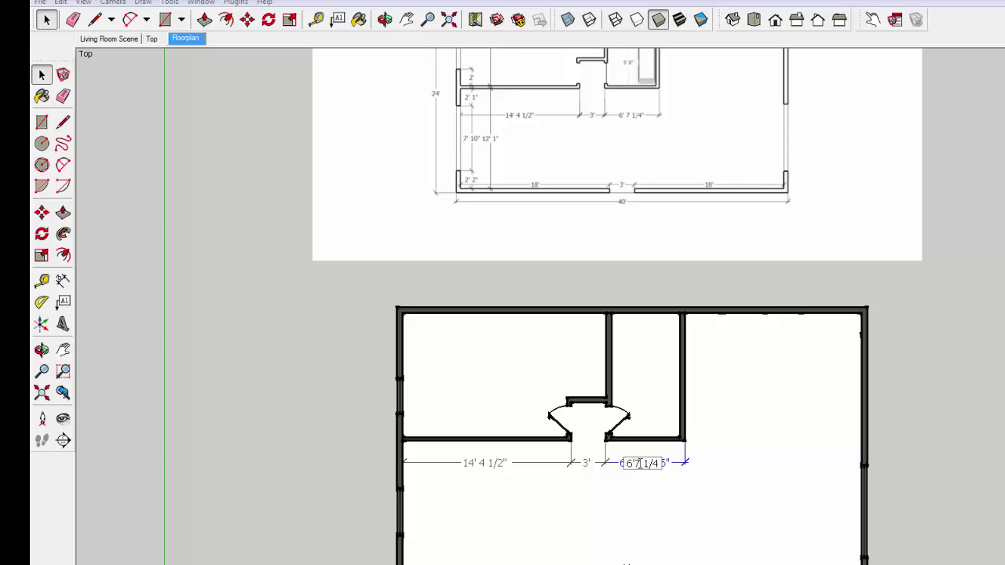
text(")
click(742, 453)
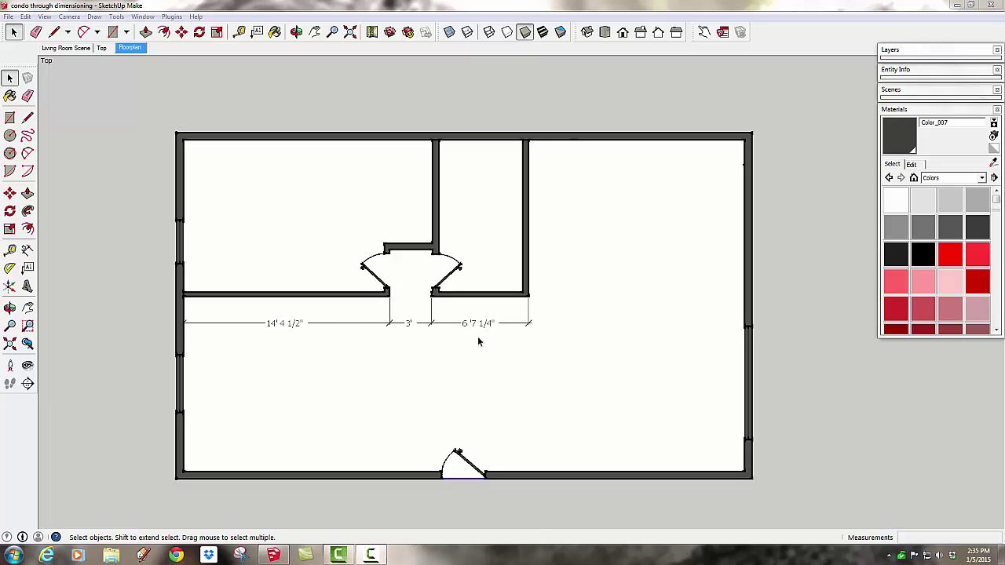
- Zoom out and back in to frame the whole dimensioned floor plan
click(9, 325)
drag(256, 337, 545, 404)
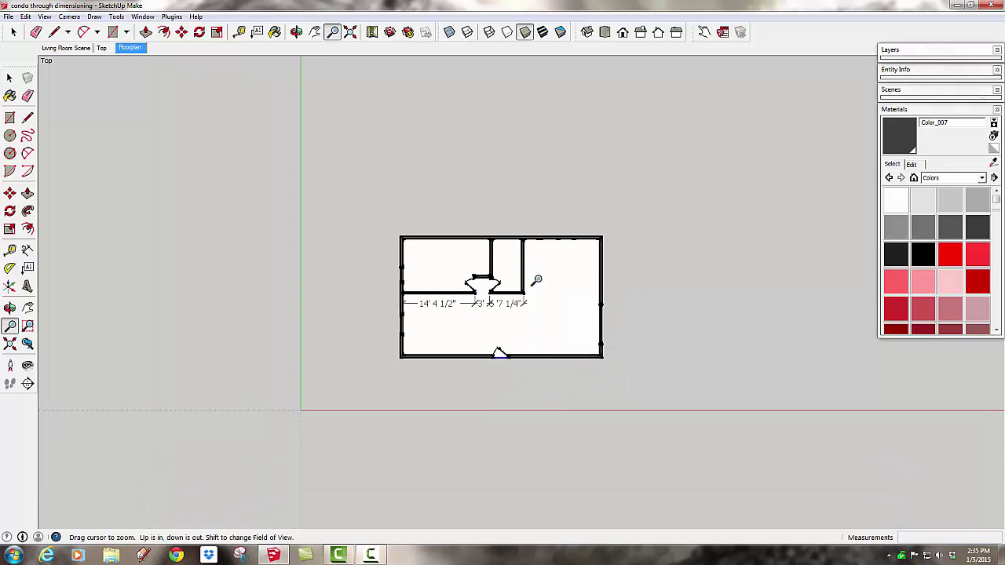
drag(534, 285, 514, 325)
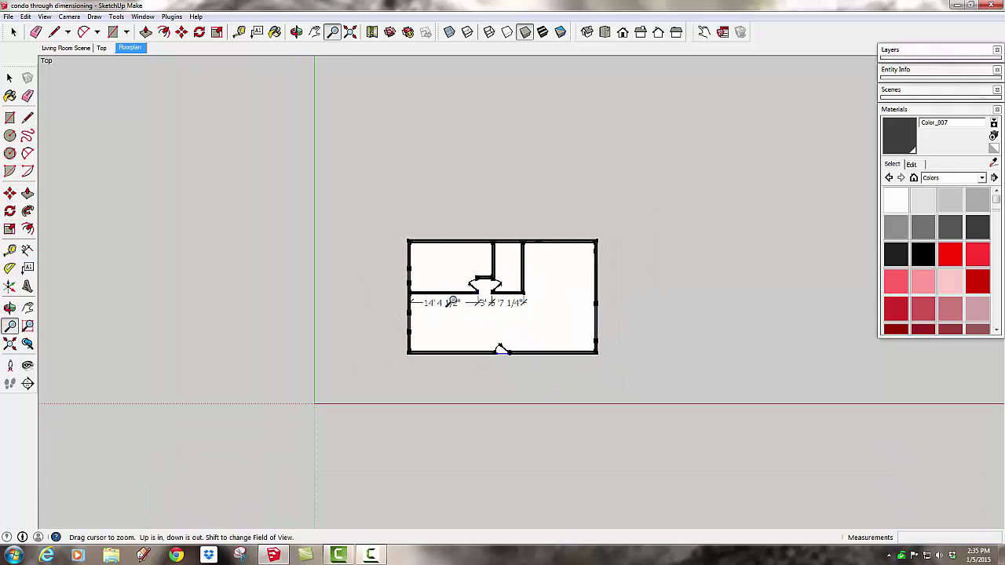
drag(546, 281, 574, 244)
drag(549, 347, 585, 224)
drag(534, 393, 548, 370)
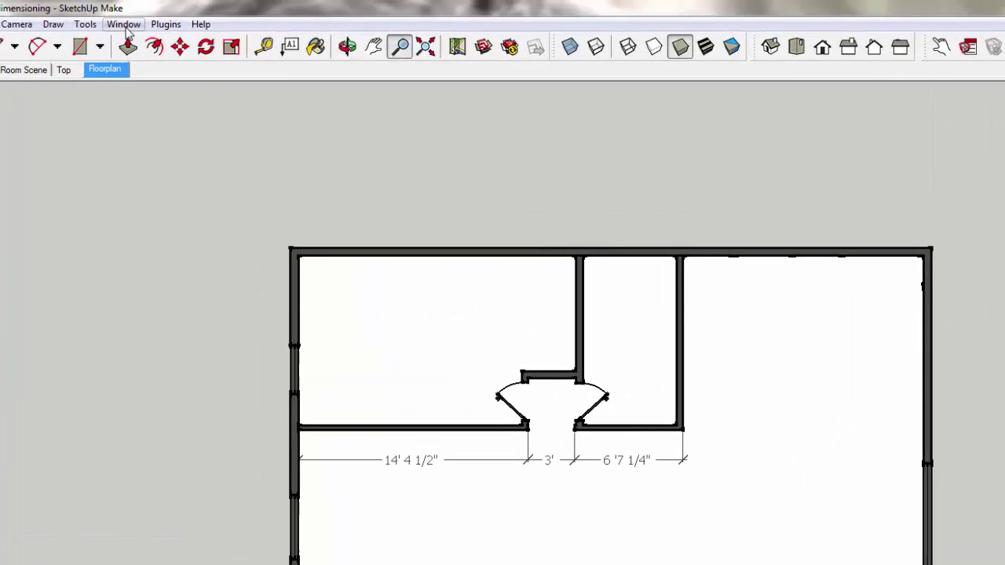
- Open Model Info's Dimensions settings and keep Tahoma 12-point dimension text
click(142, 16)
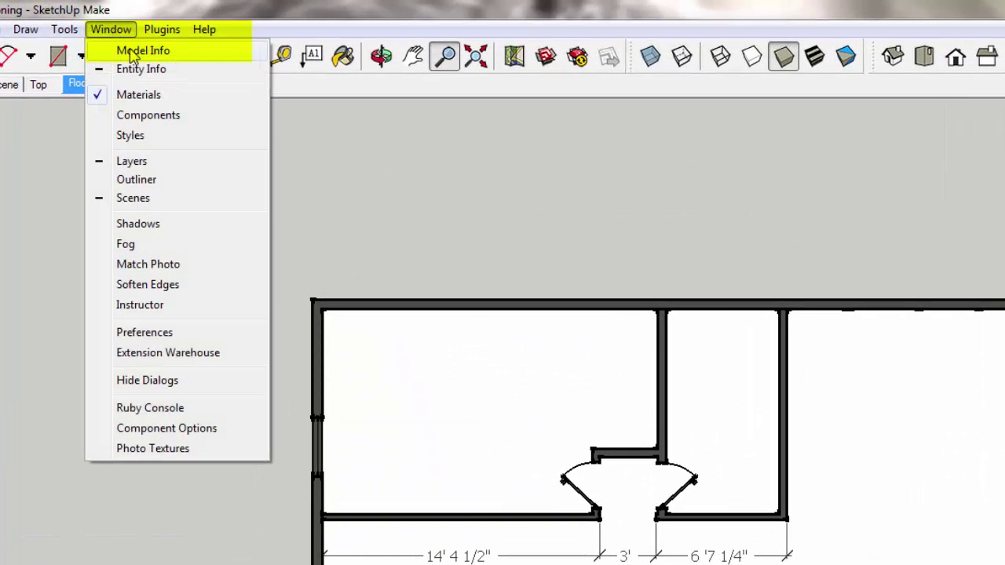
click(132, 52)
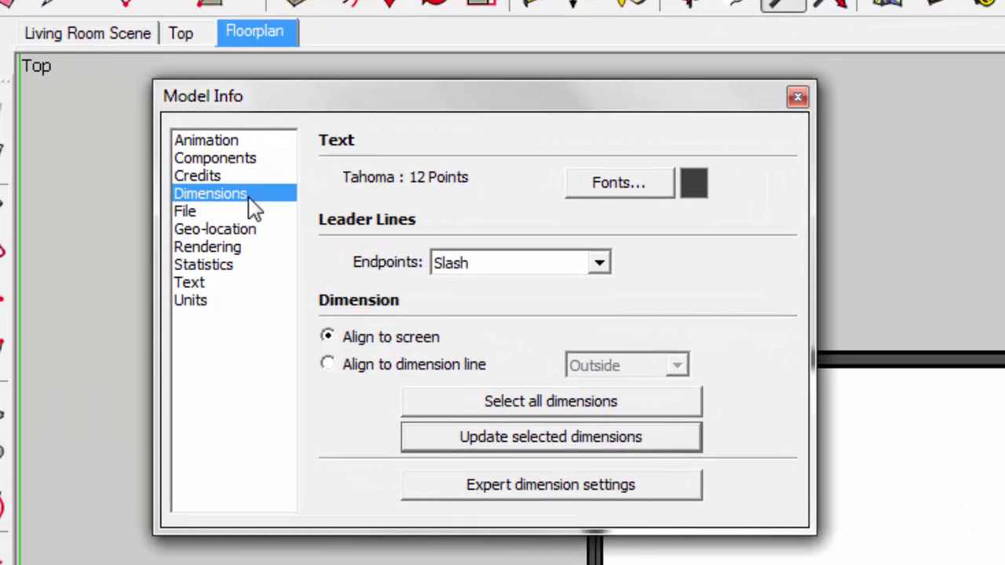
drag(327, 112, 243, 90)
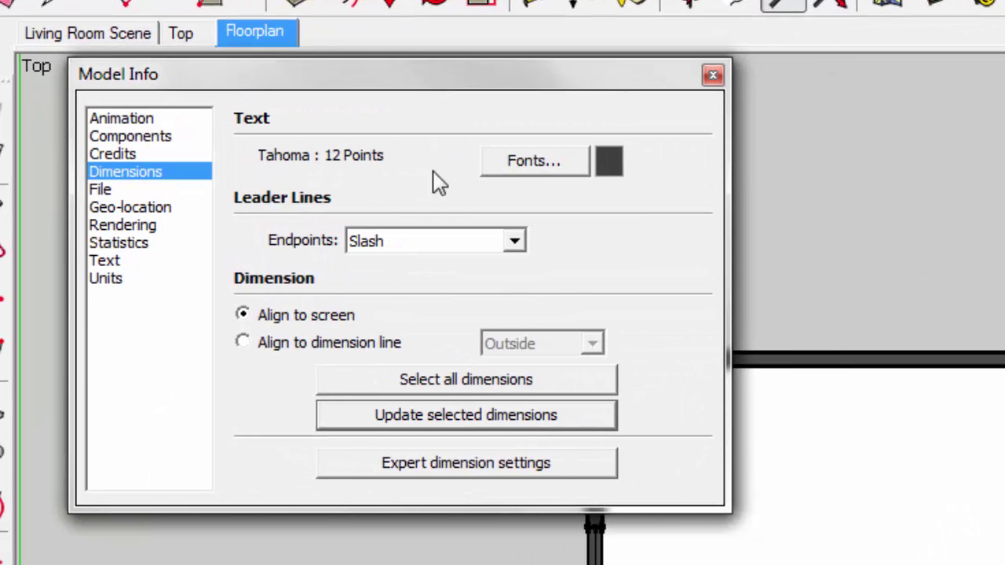
click(541, 167)
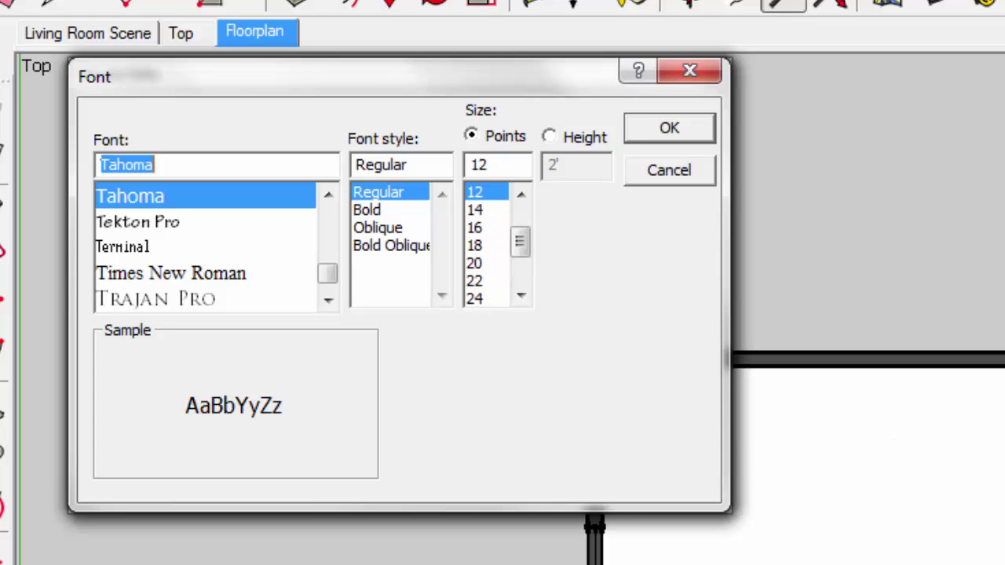
click(682, 132)
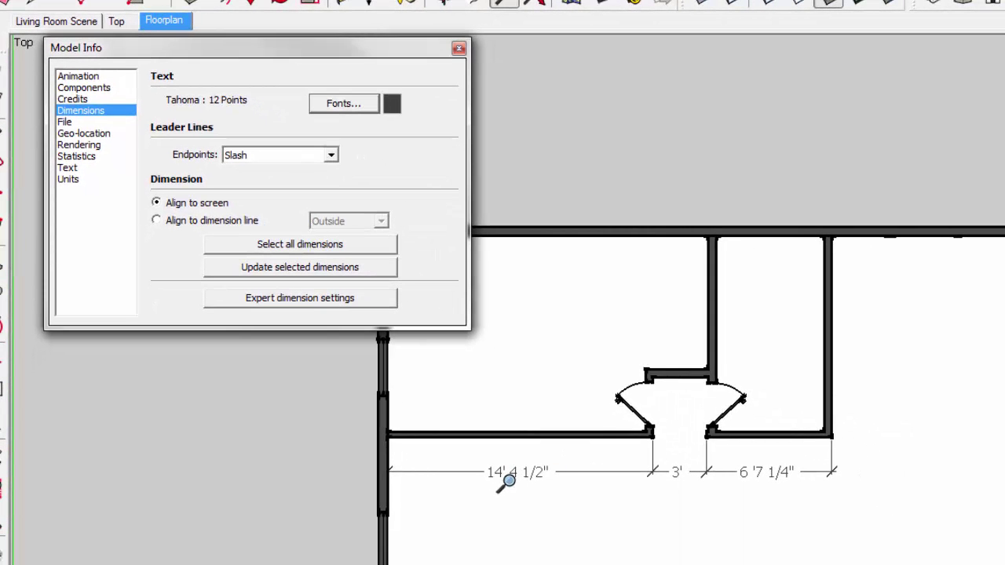
click(523, 470)
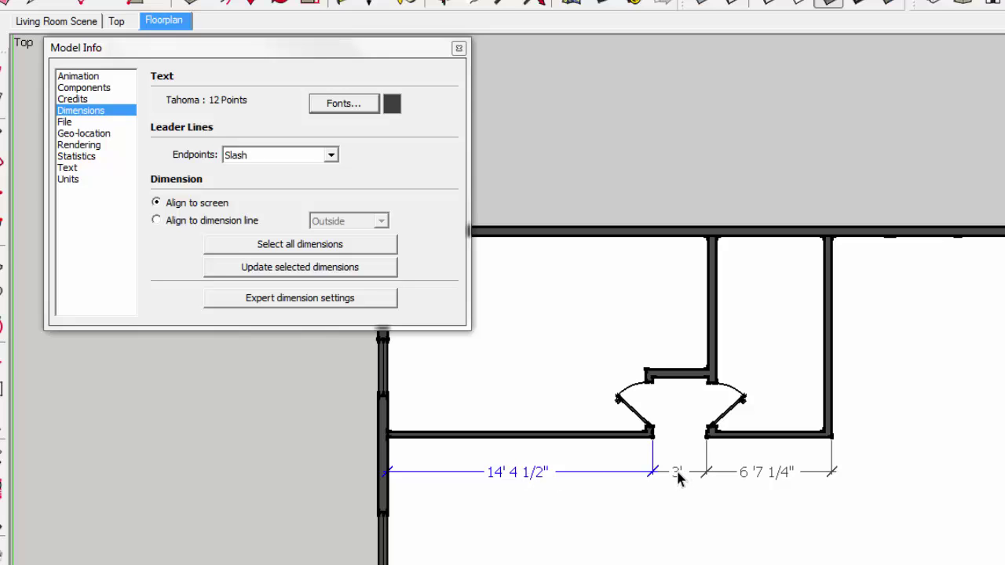
shift+click(746, 471)
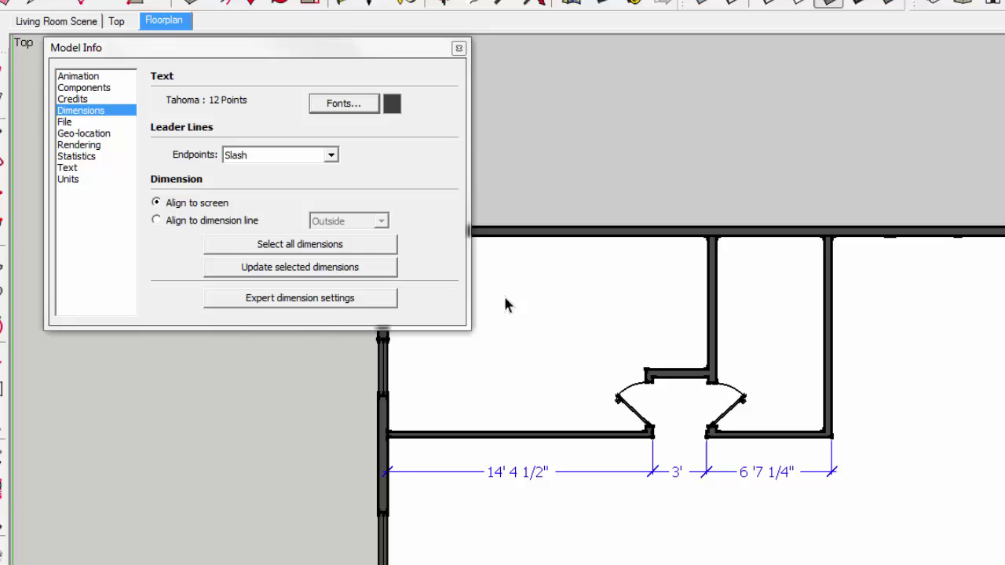
click(330, 155)
click(274, 205)
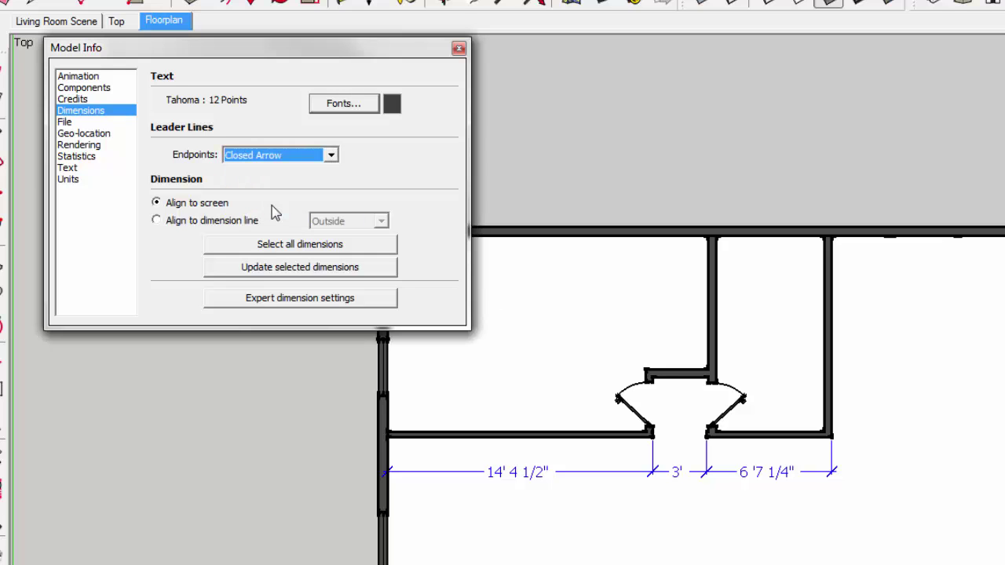
click(281, 269)
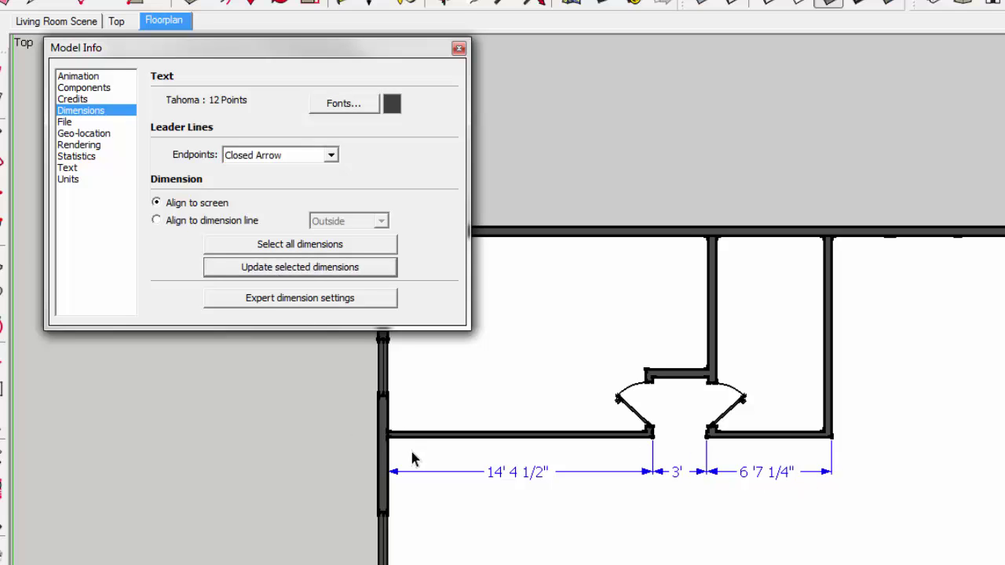
click(333, 157)
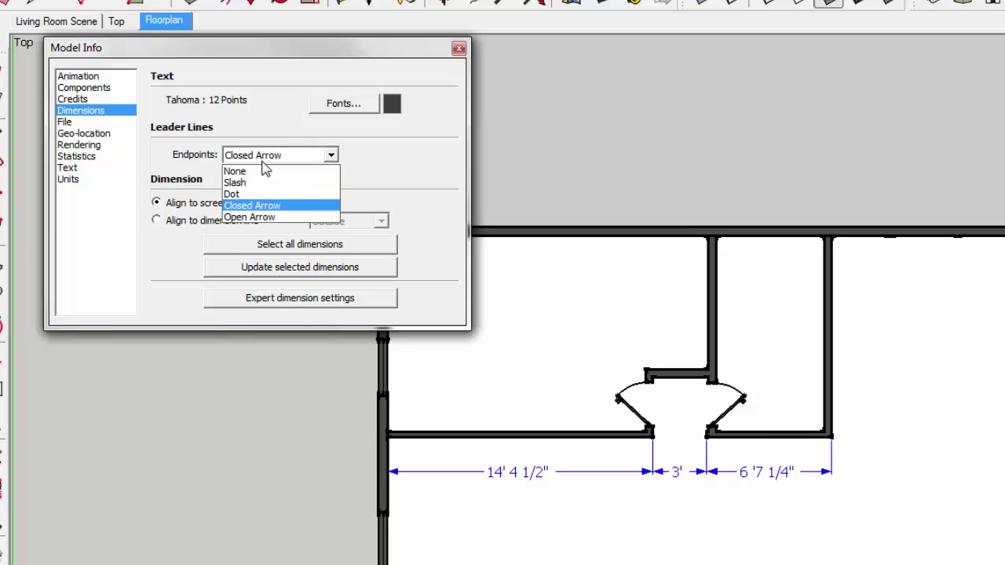
click(252, 185)
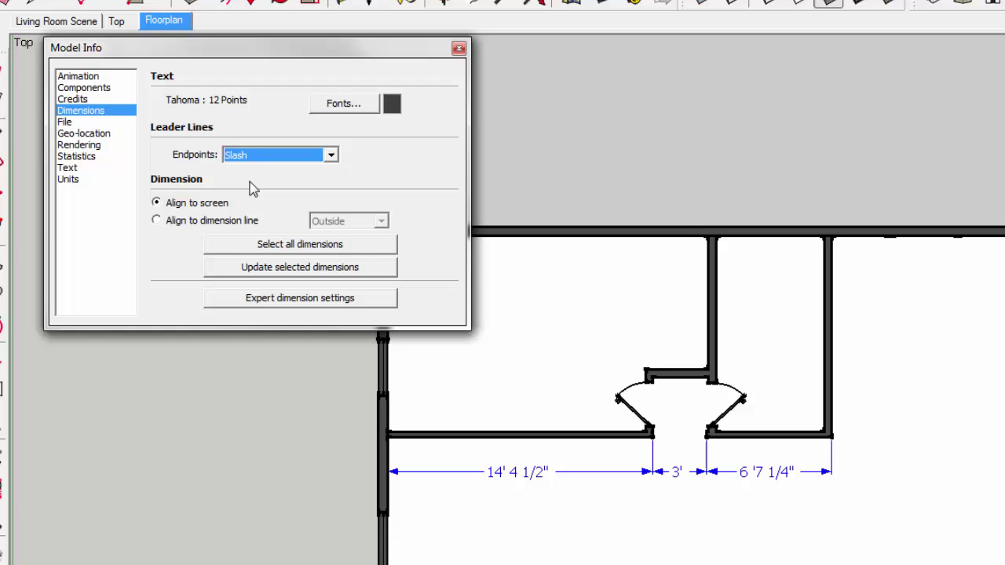
click(287, 270)
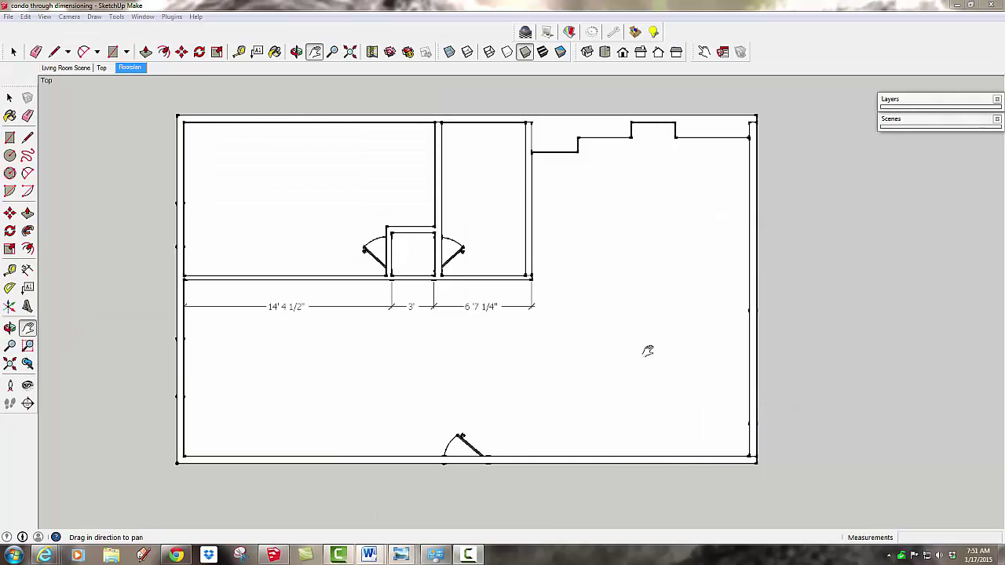
- Add a new layer named Dimensions in the Layers panel
middle_drag(648, 351, 688, 268)
mouse_move(566, 269)
middle_down()
mouse_move(591, 258)
mouse_move(560, 252)
middle_up()
scroll(575, 262, up, 1)
scroll(576, 262, down, 1)
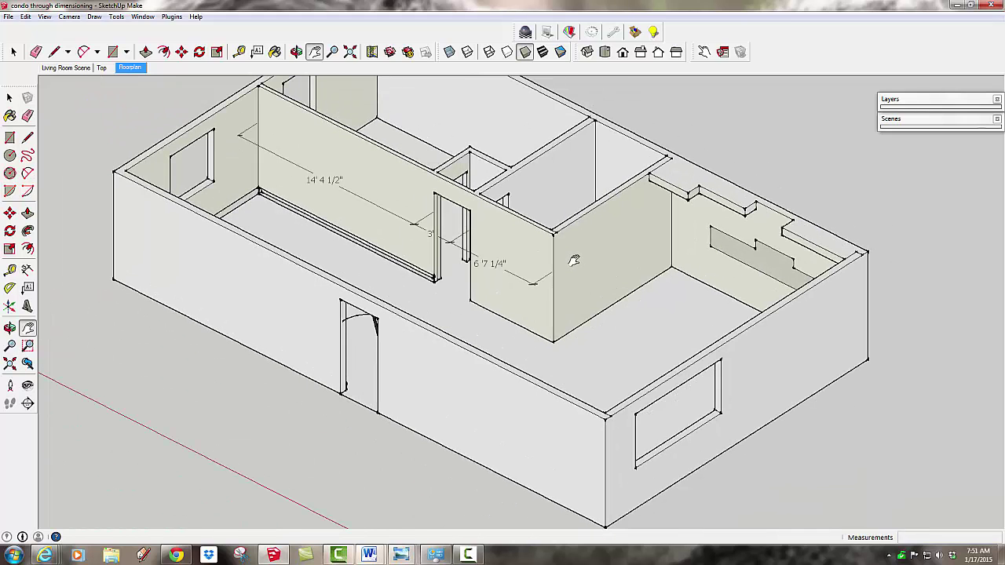
click(929, 101)
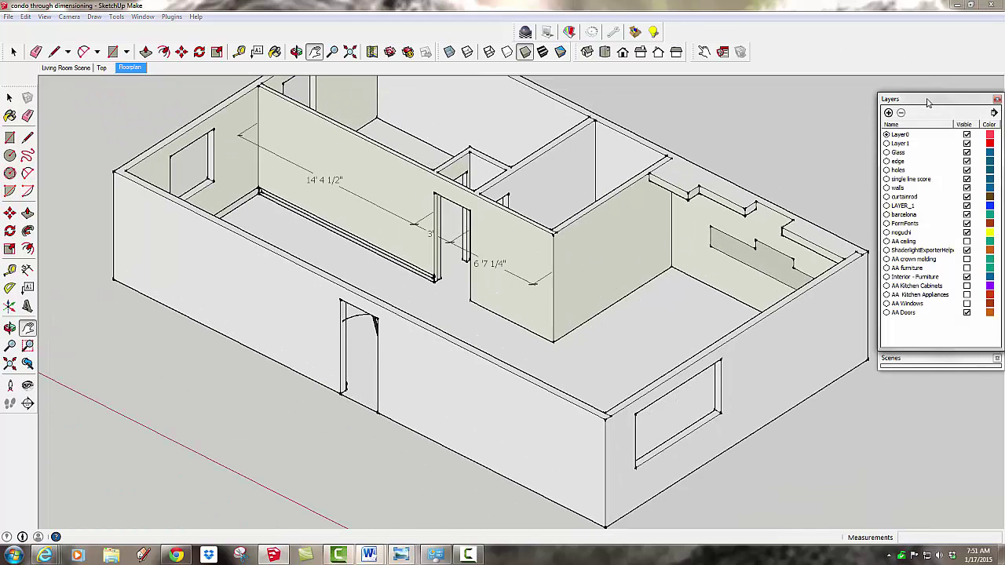
click(888, 114)
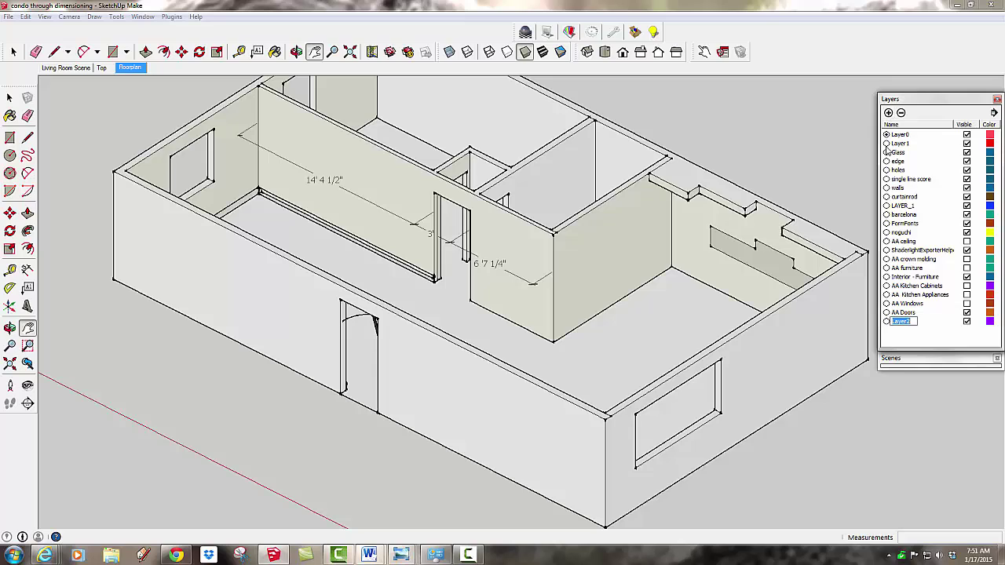
text(Dimensions)
middle_drag(807, 167, 703, 280)
- Select the floor plan dimensions together with the three door swings
right_click(437, 283)
click(460, 290)
click(484, 275)
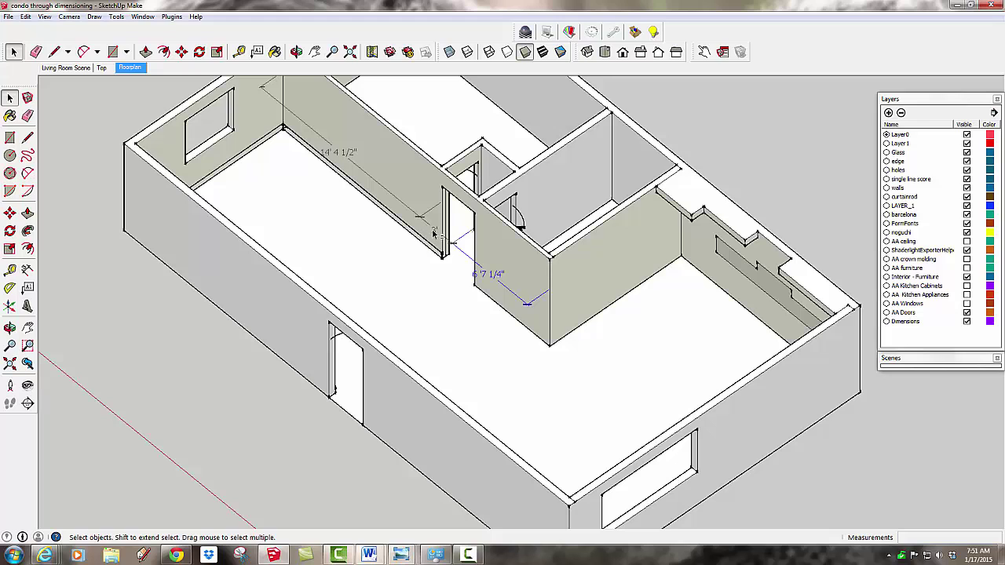
shift+middle_drag(453, 174, 363, 245)
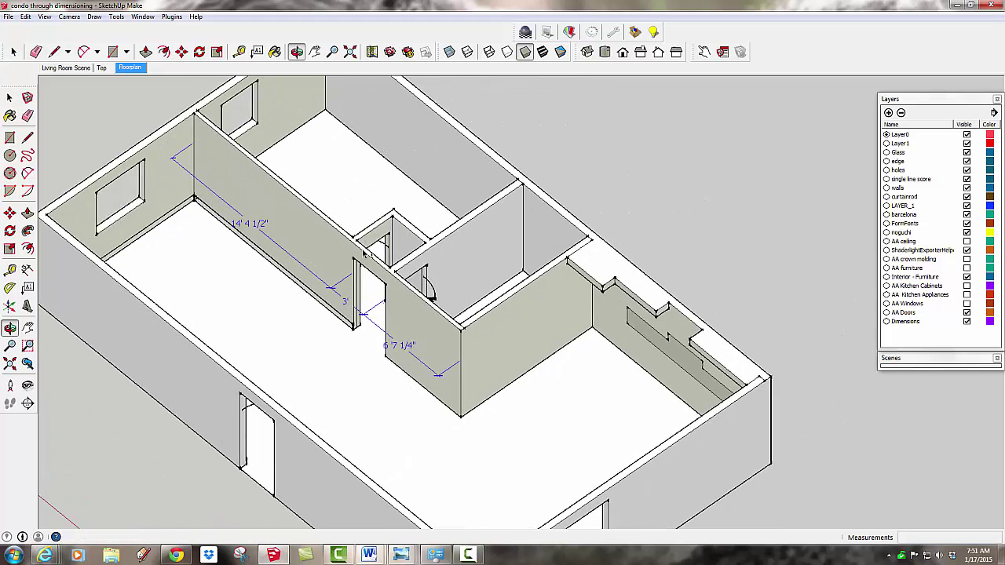
click(432, 298)
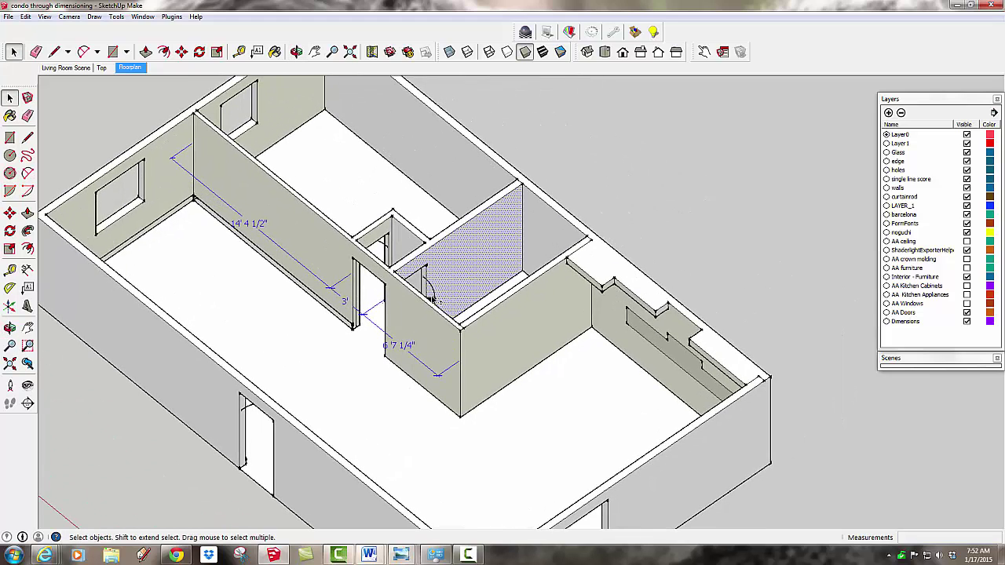
middle_drag(465, 285, 478, 431)
click(378, 360)
shift+click(324, 288)
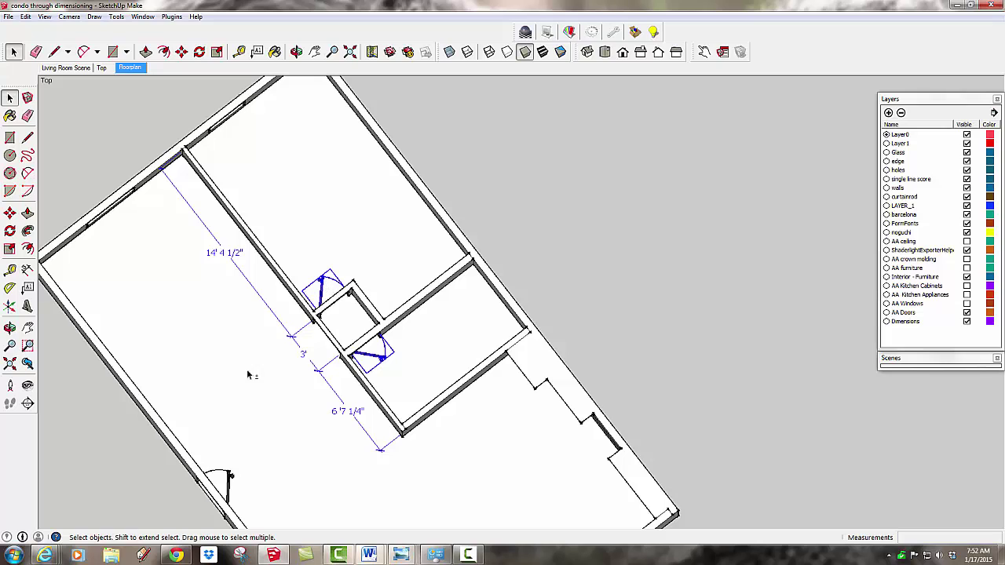
shift+click(231, 477)
- Move the selection onto the Dimensions layer, hide it, and rename it AA Floorplan Dimensions
right_click(229, 301)
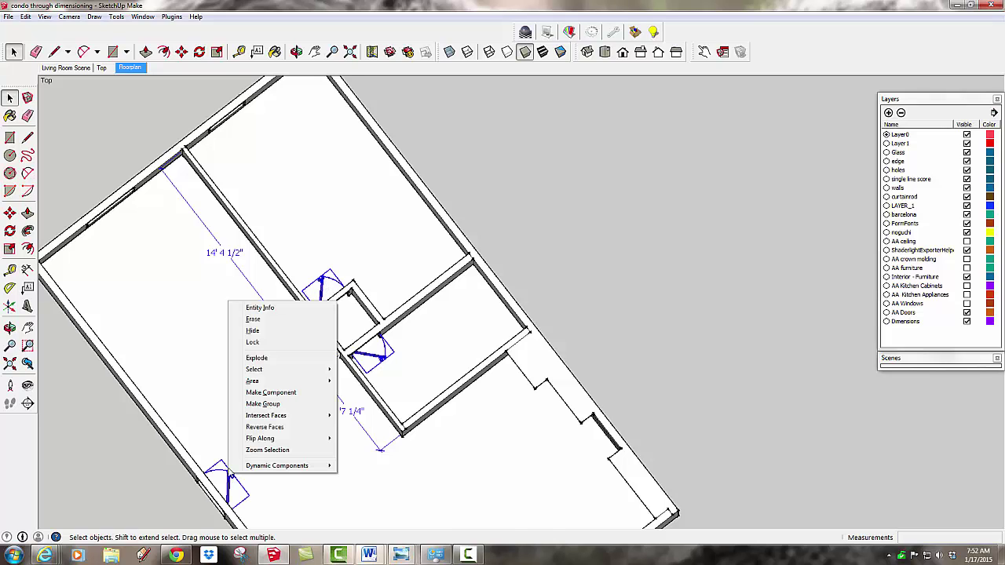
click(267, 309)
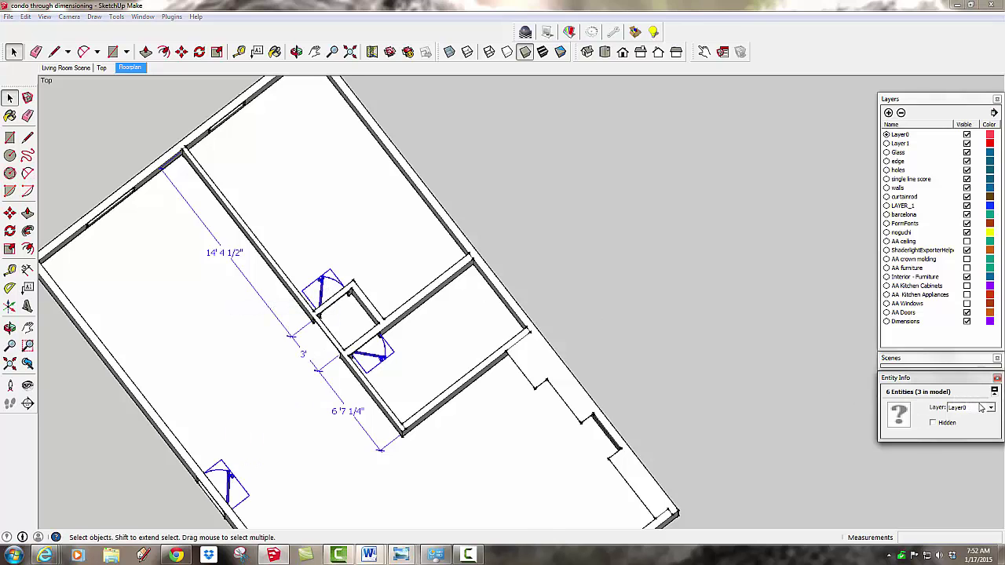
click(990, 409)
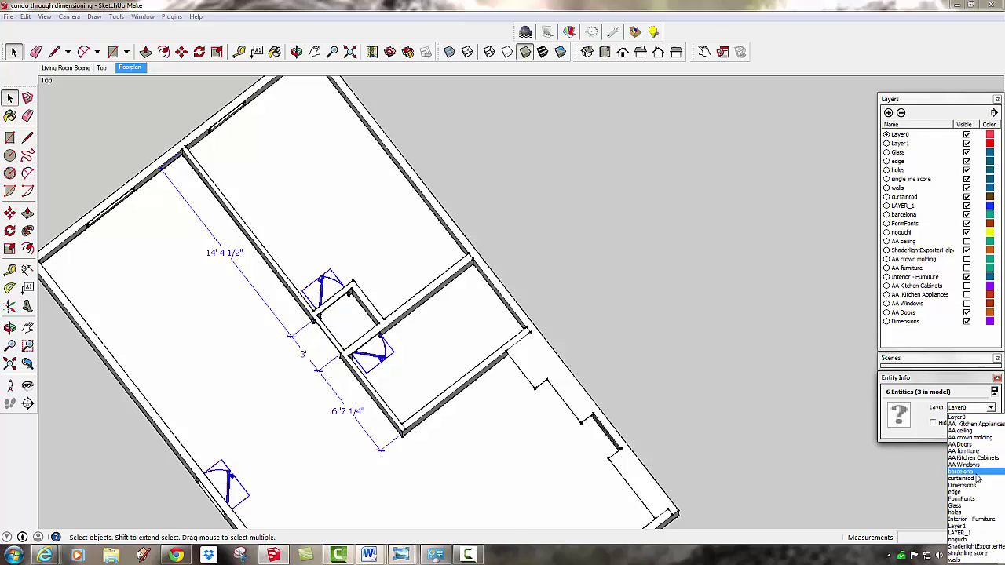
click(973, 489)
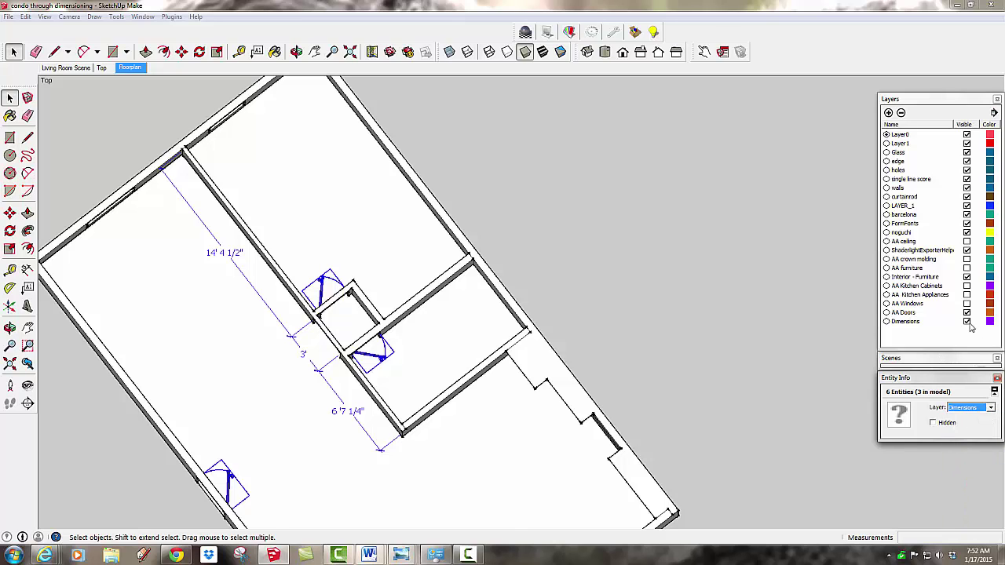
click(967, 321)
click(915, 322)
click(903, 322)
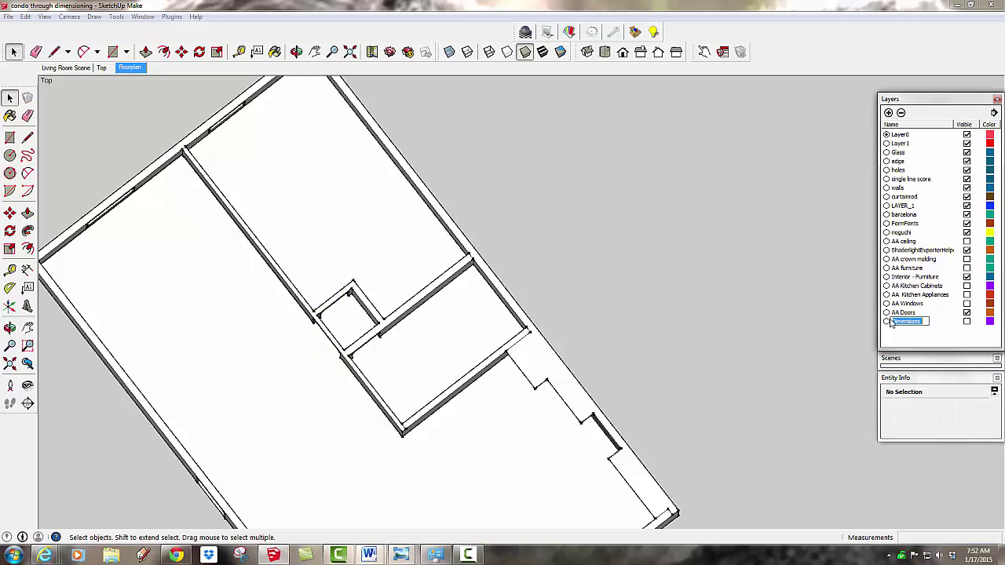
text(AA Floorplan)
- Place a section plane on the condo's front wall in a 3D view
click(641, 266)
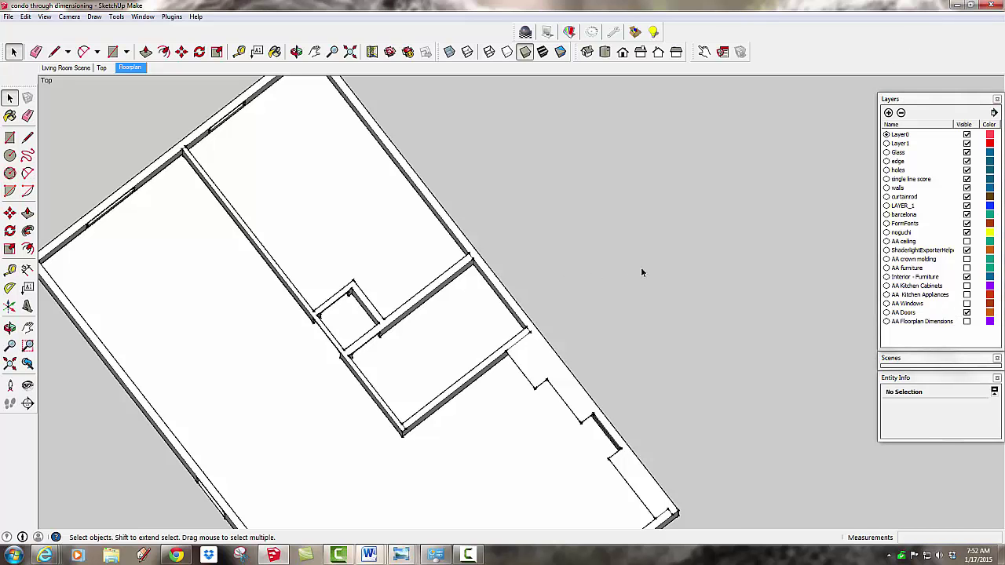
middle_drag(641, 268, 346, 334)
middle_drag(358, 395, 465, 221)
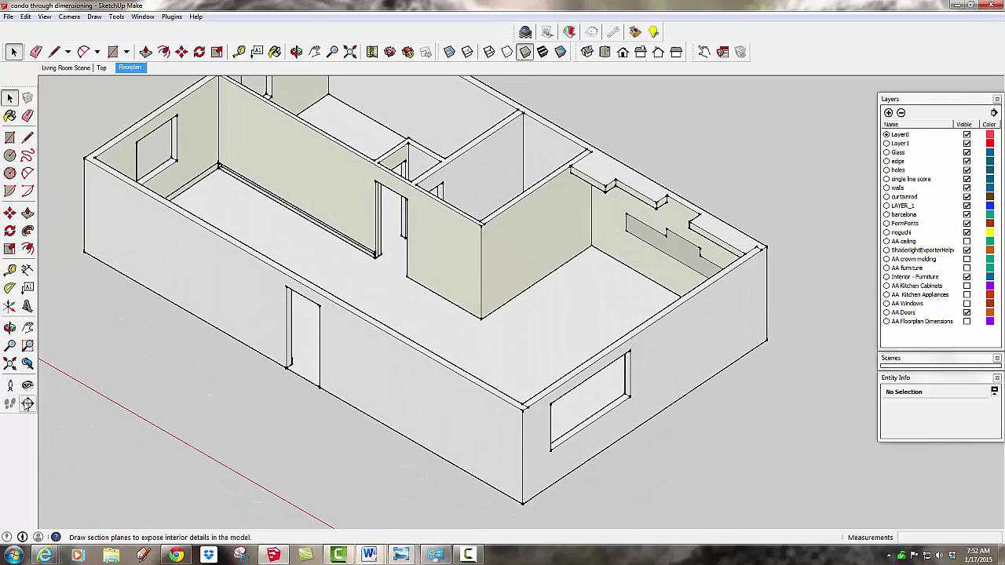
click(27, 403)
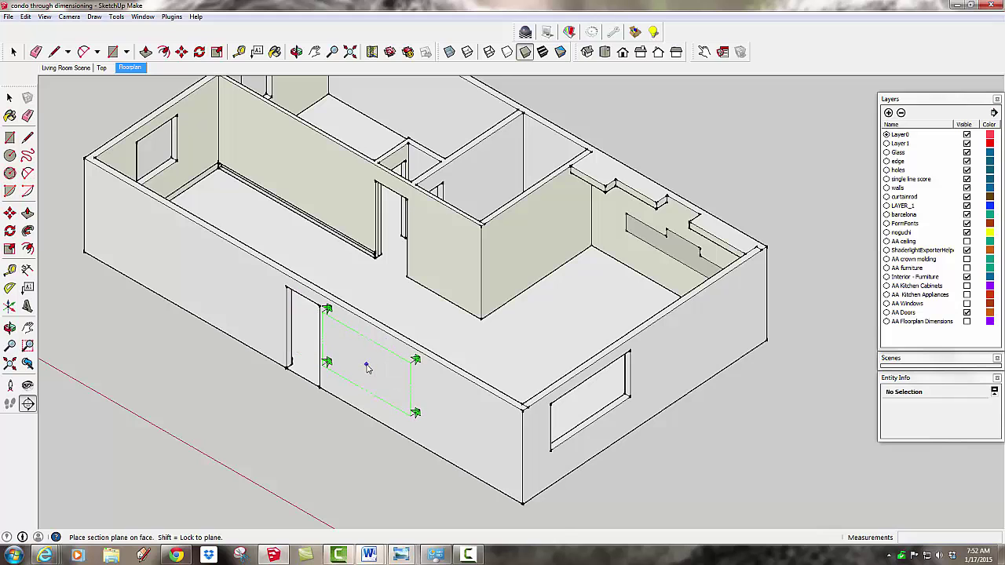
click(367, 368)
- Slide the section plane with Move so it cuts through the walls
middle_drag(367, 368, 537, 443)
scroll(588, 424, down, 1)
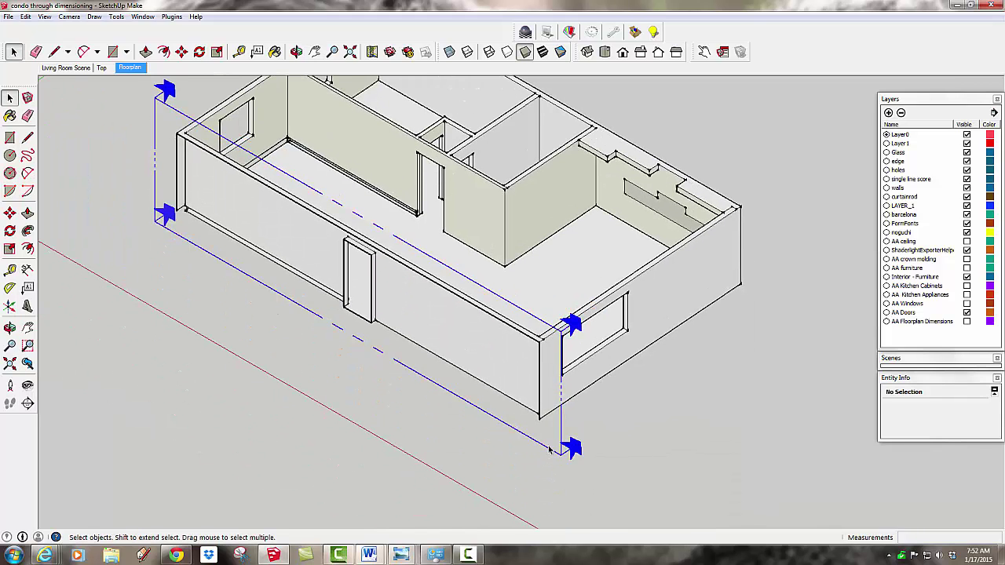
click(550, 449)
key(m)
drag(547, 445, 576, 417)
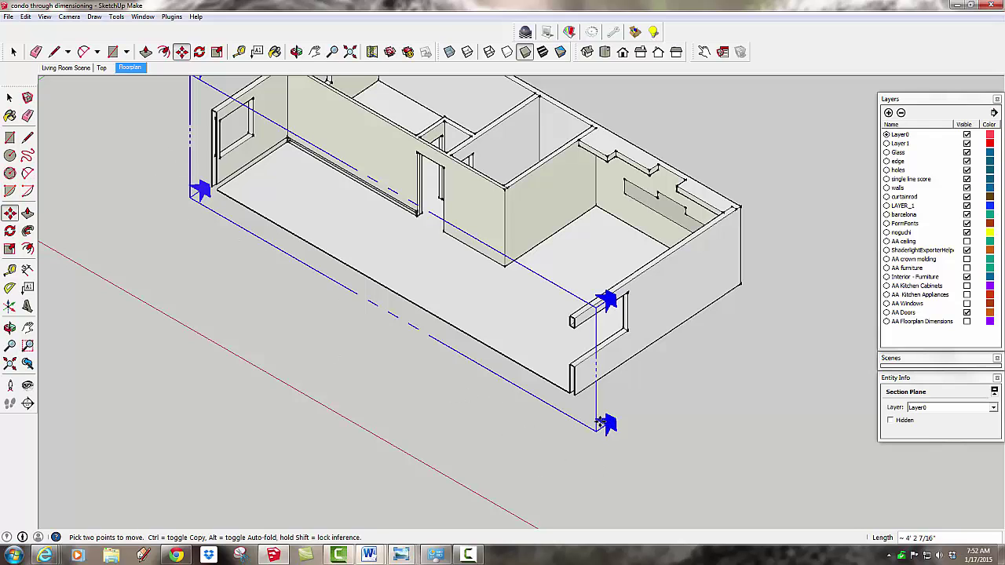
right_click(600, 422)
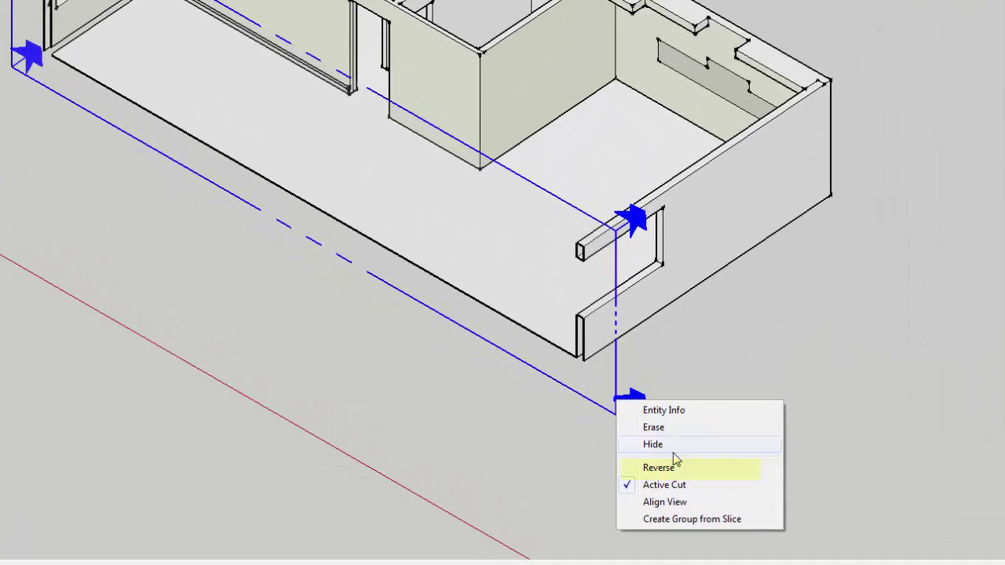
- Reverse the section cut to keep the front wall and align the view to its face
click(677, 466)
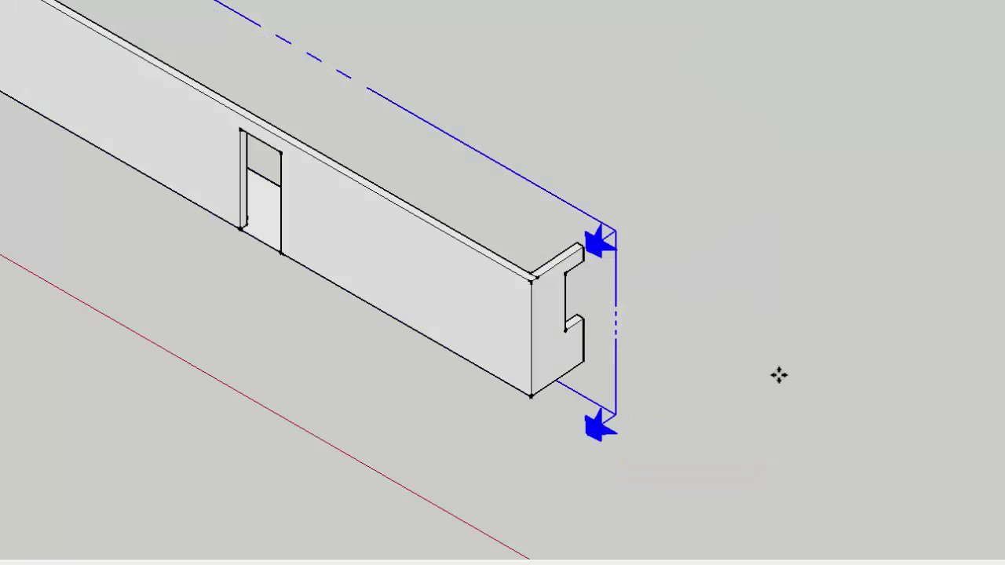
middle_drag(777, 378, 143, 148)
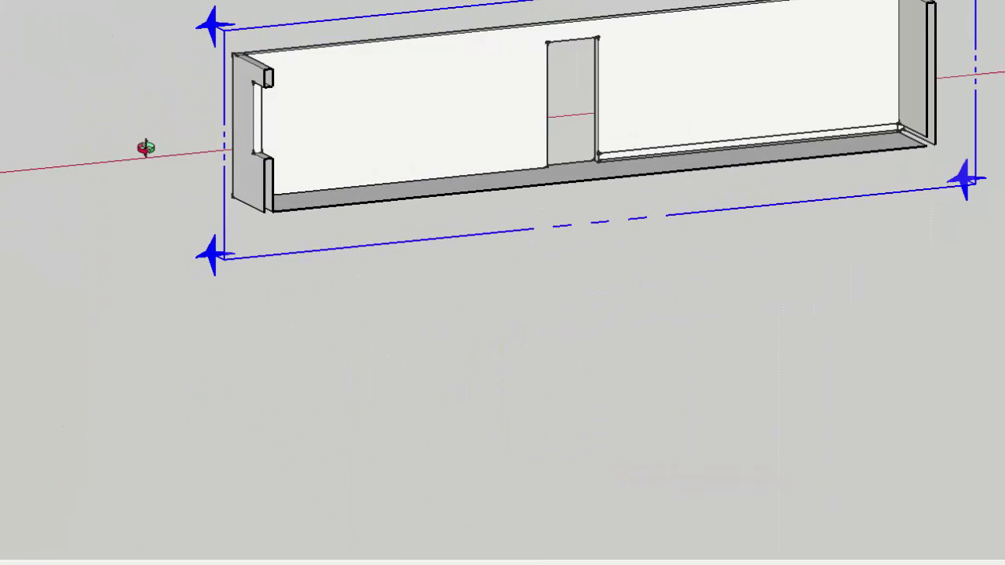
right_click(323, 148)
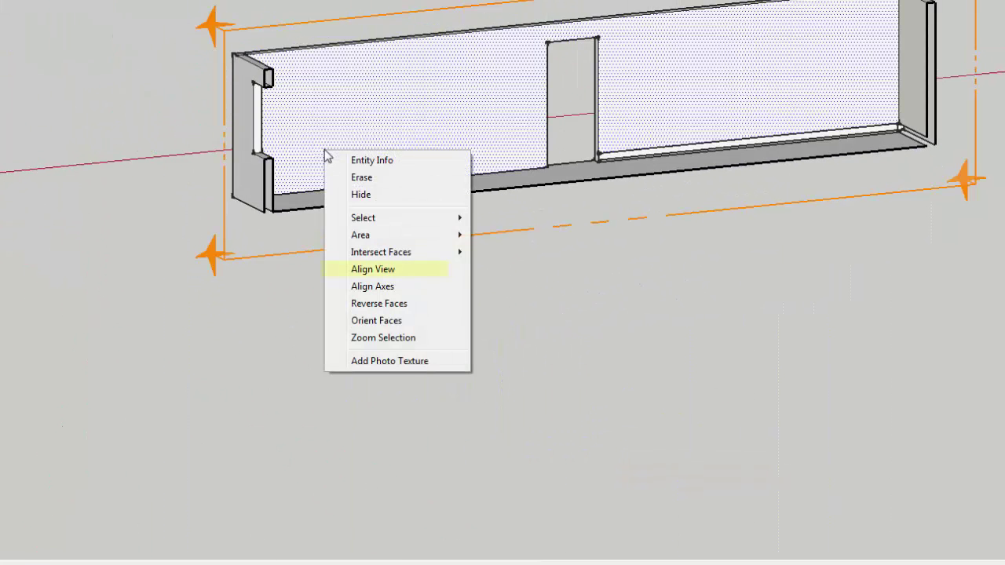
click(390, 270)
scroll(771, 321, up, 2)
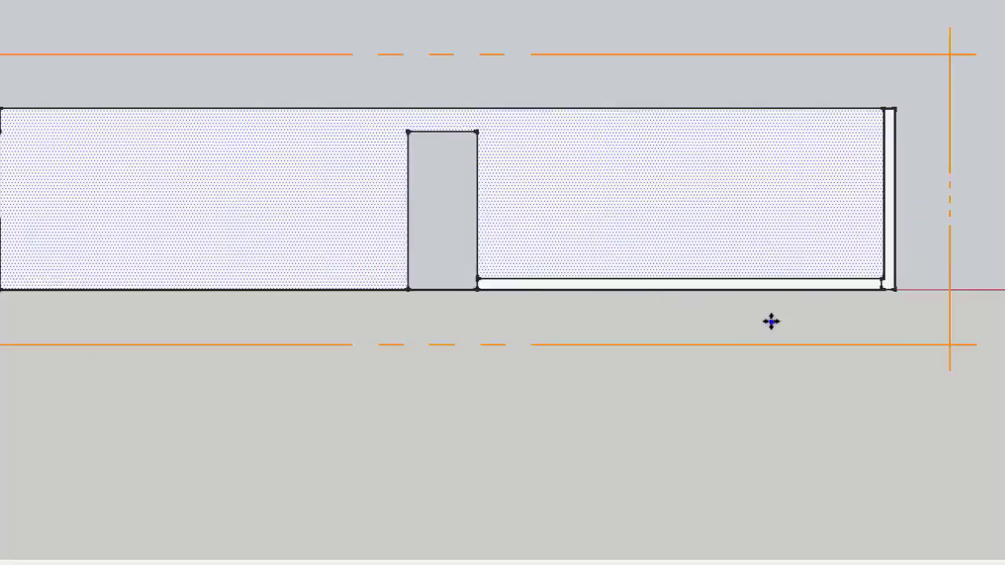
scroll(770, 321, up, 1)
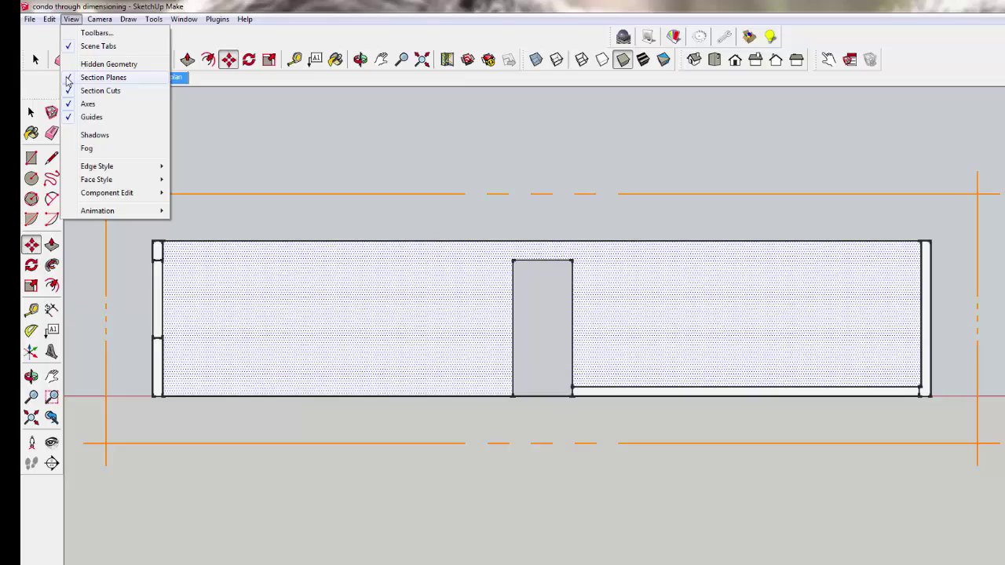
- Hide the section plane markers and erase the thin strip beside the door
click(69, 78)
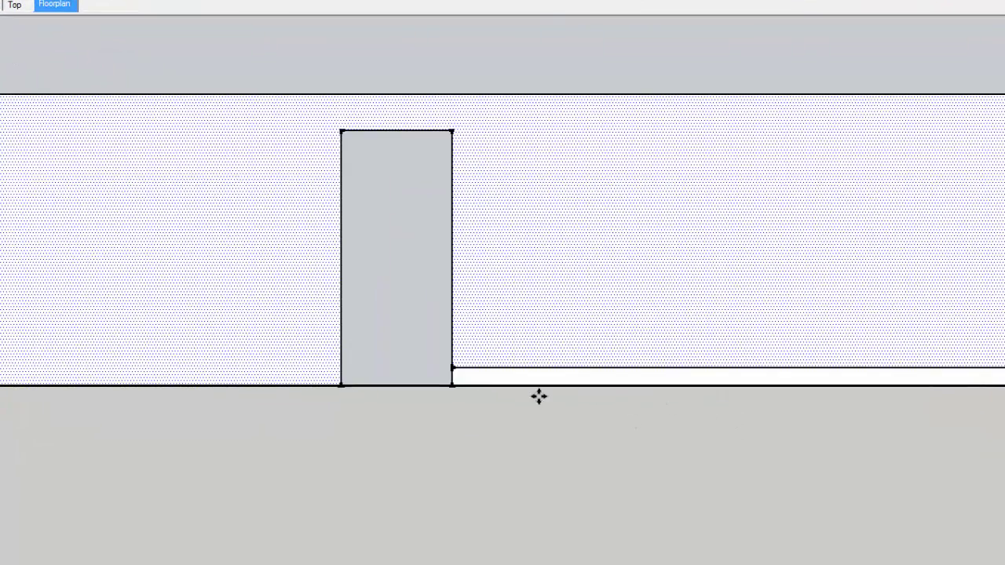
scroll(539, 397, down, 1)
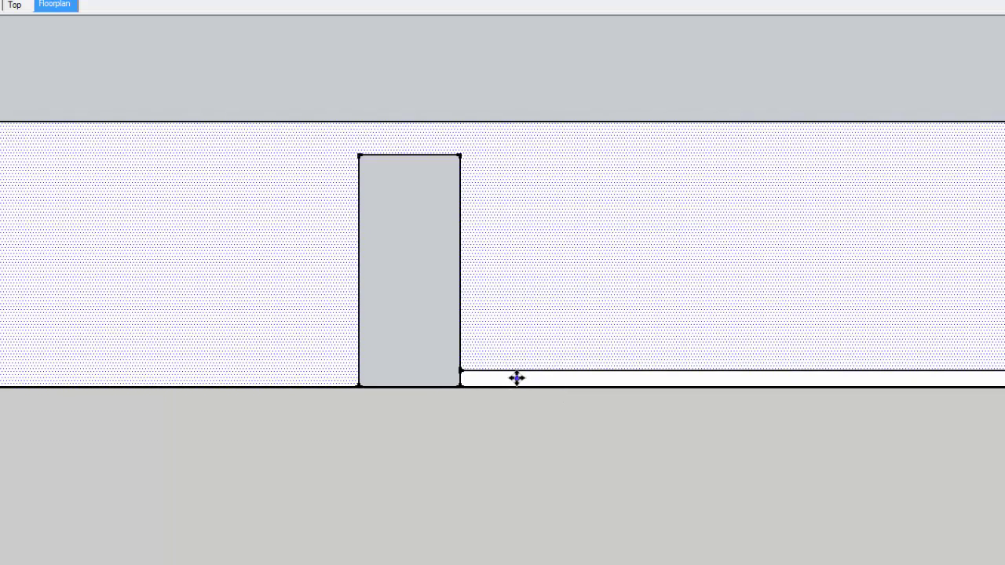
key(l)
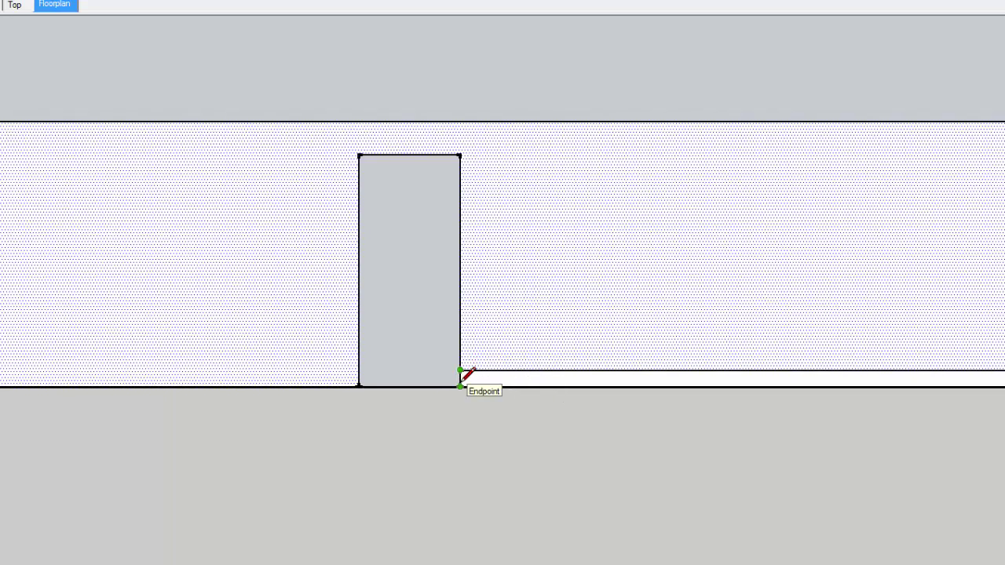
click(486, 379)
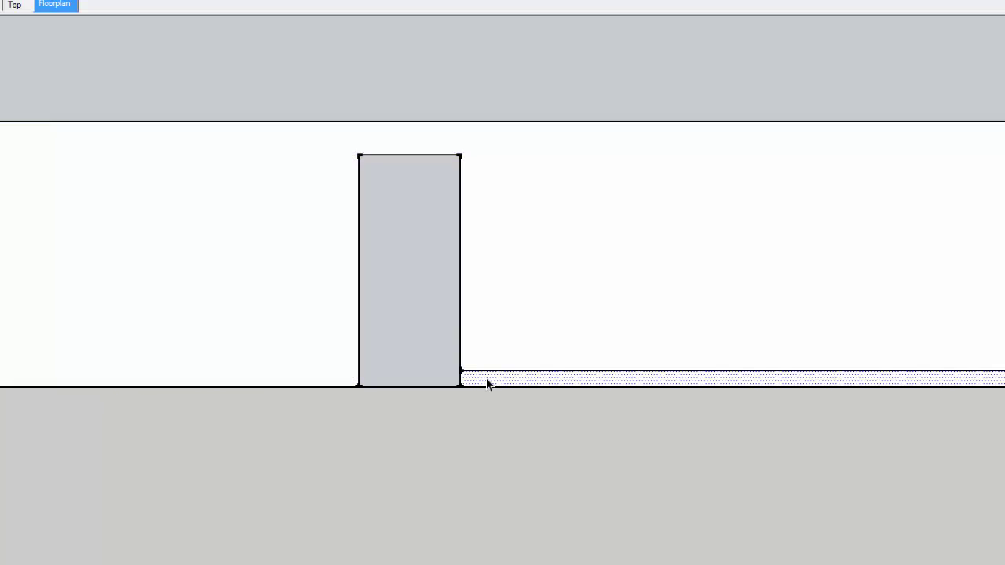
key(e)
click(496, 369)
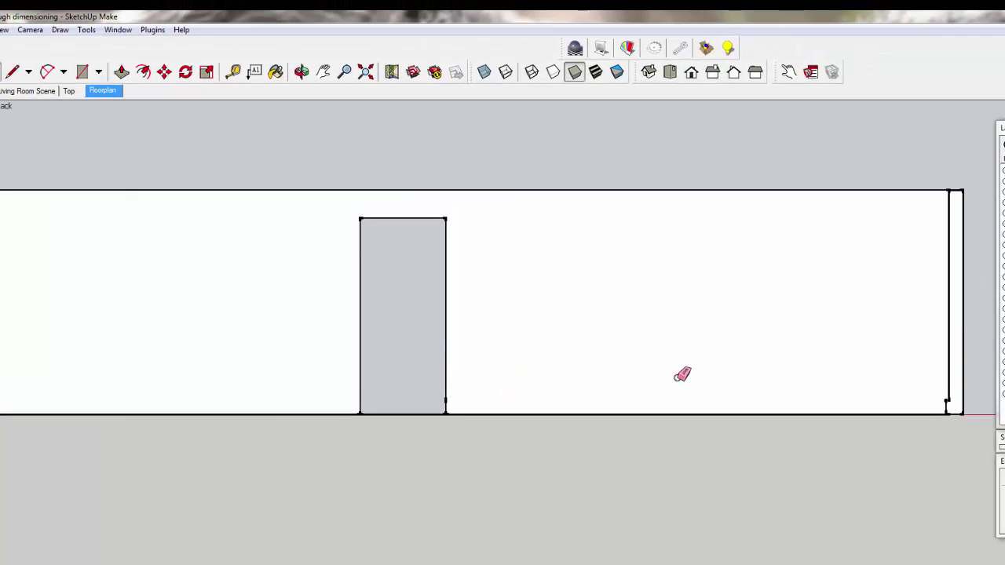
- Dimension the door height at 7' from its bottom-left to top-left corner, placed left of the door
scroll(682, 374, down, 3)
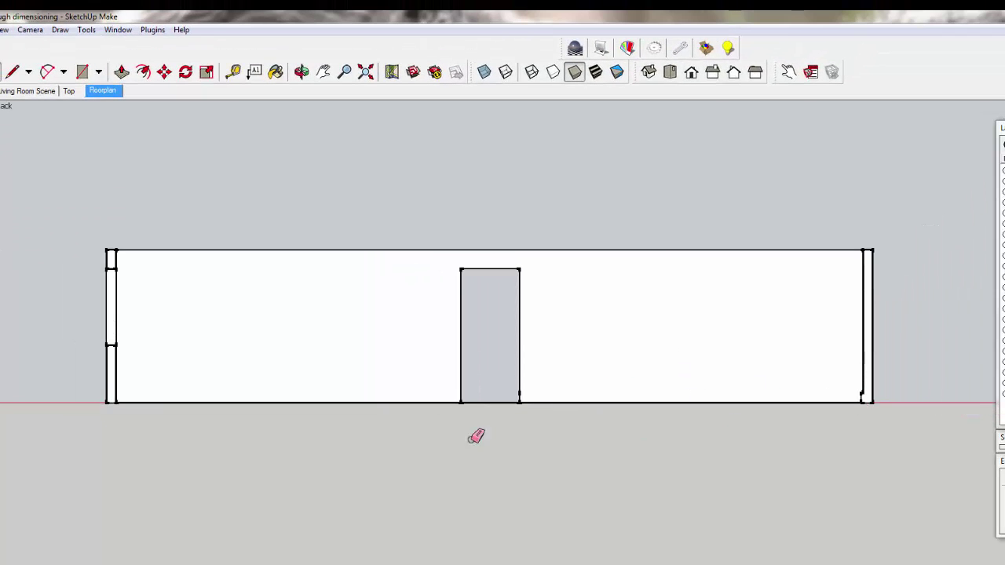
key(space)
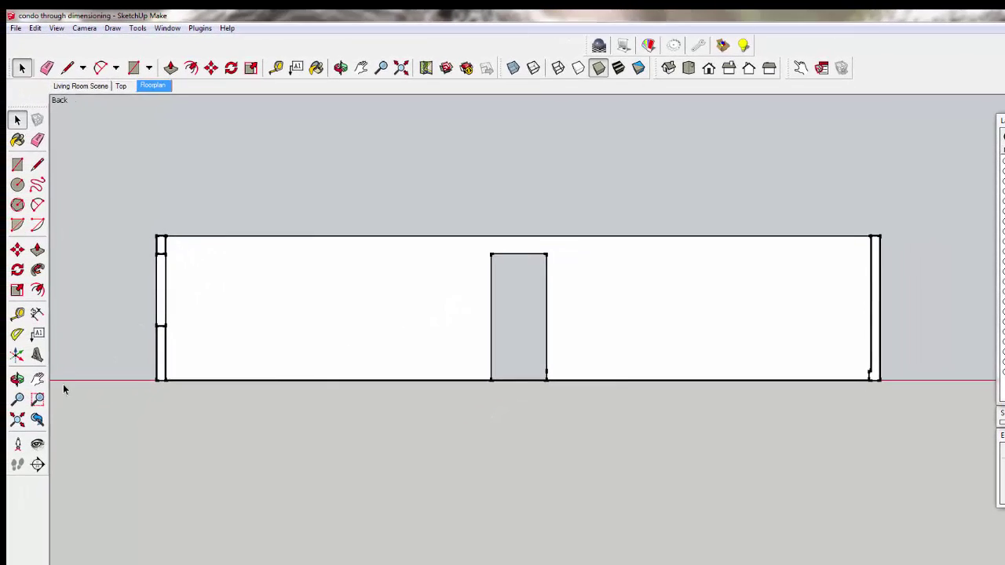
click(39, 313)
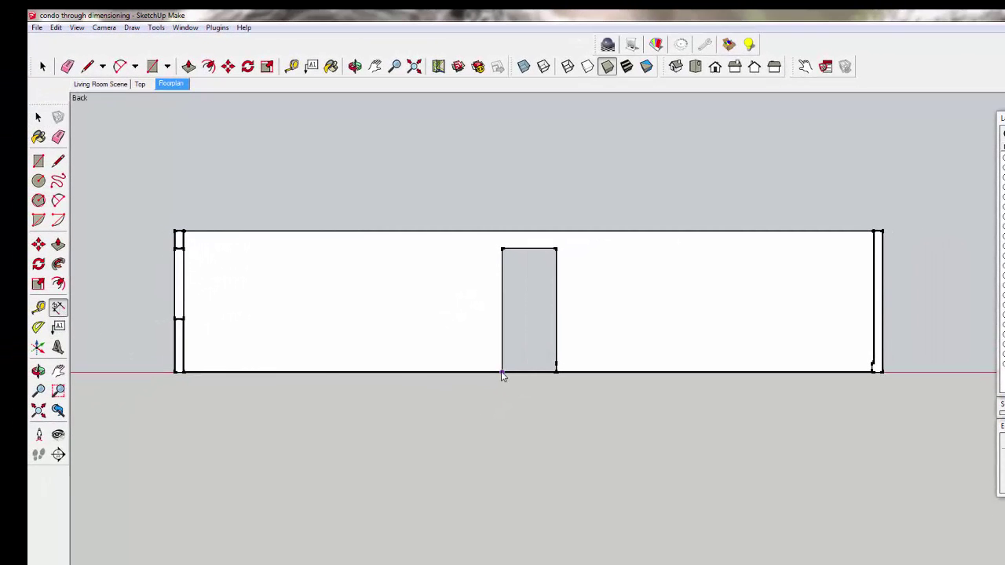
click(502, 373)
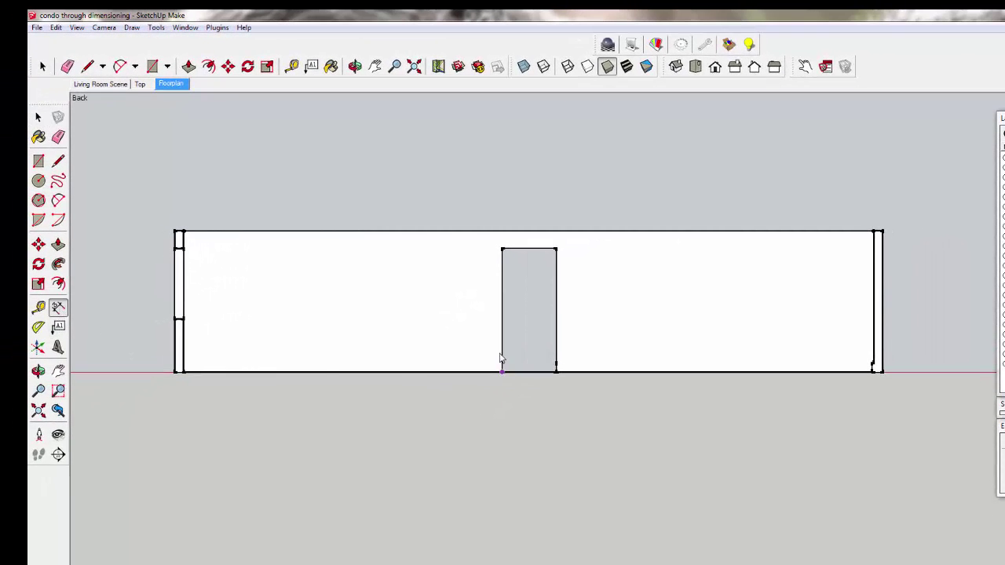
click(503, 249)
click(470, 255)
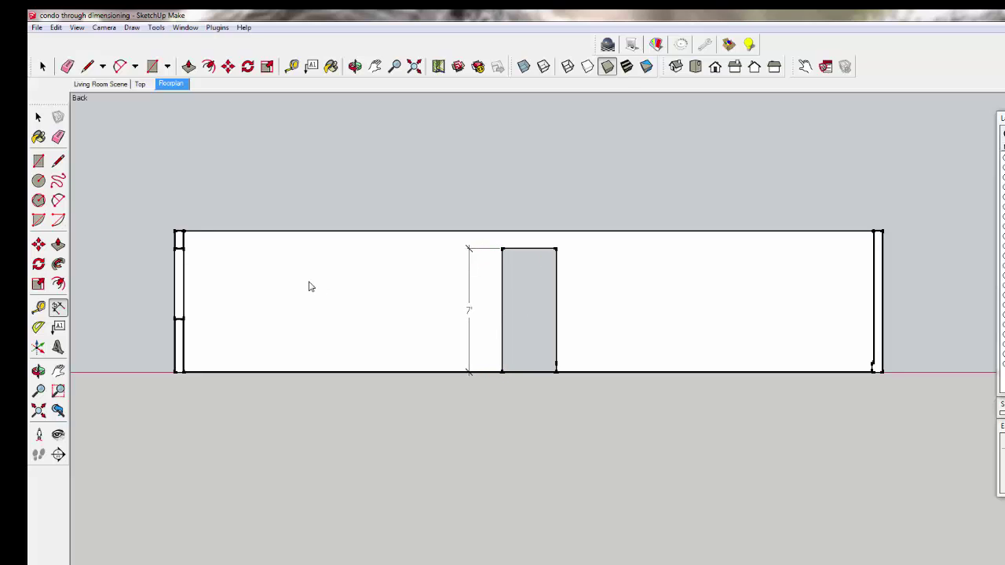